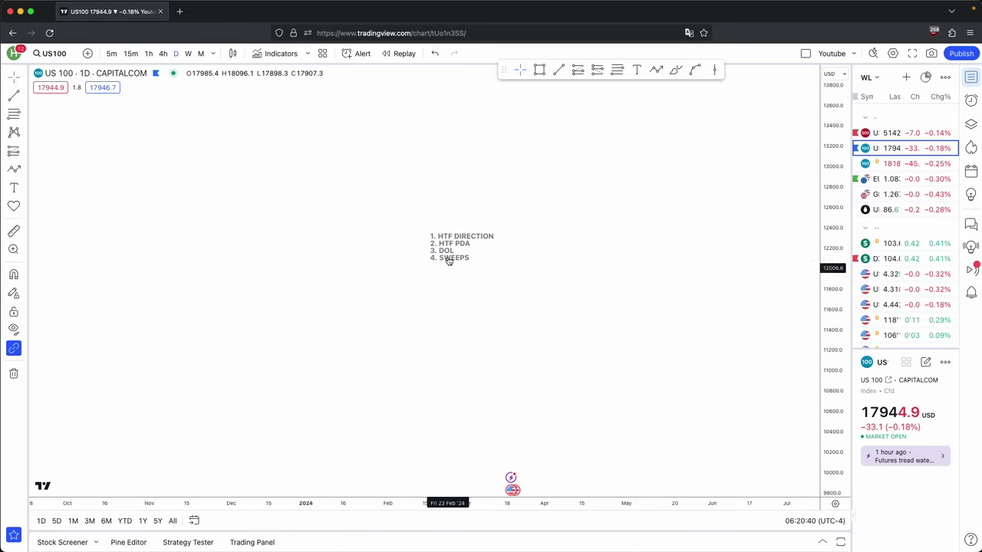
Step: Draw a rising zigzag path in the empty area beside the checklist, from about 11960 to about 14200 with two pullbacks
left_click_drag(228, 156, 385, 308)
scroll(385, 309, "down", 2)
left_click_drag(429, 222, 456, 300)
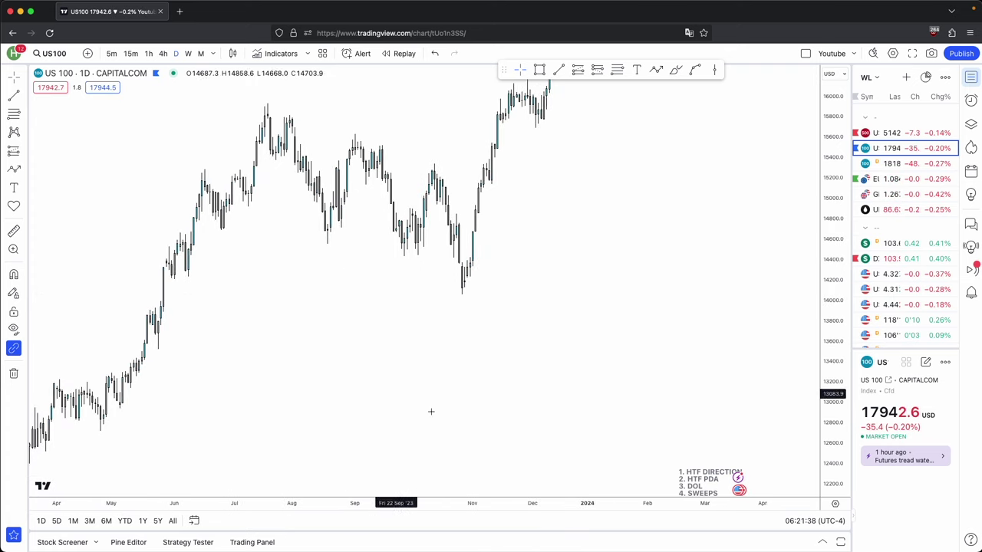
left_click_drag(649, 439, 548, 387)
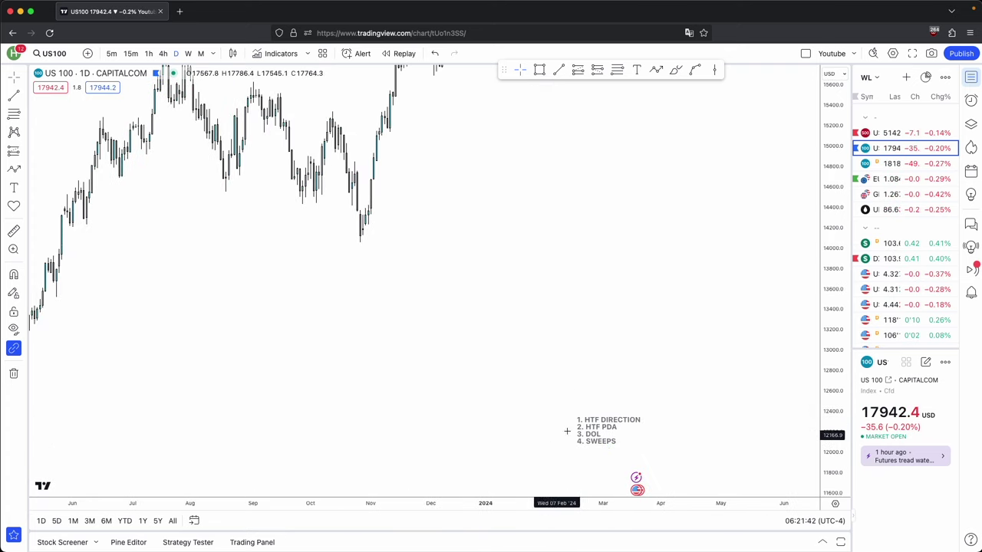
left_click_drag(630, 363, 601, 341)
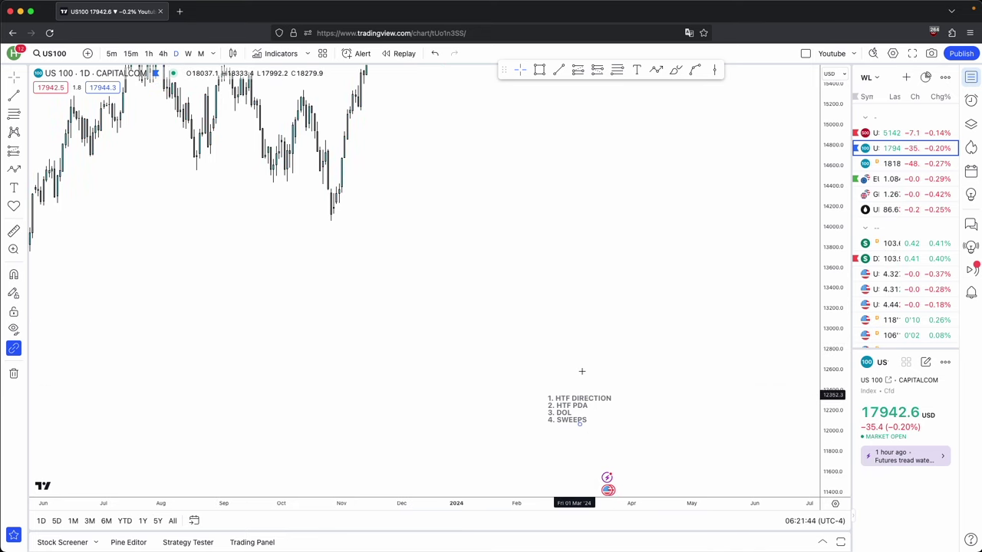
scroll(537, 355, "right", 3)
scroll(495, 318, "right", 1)
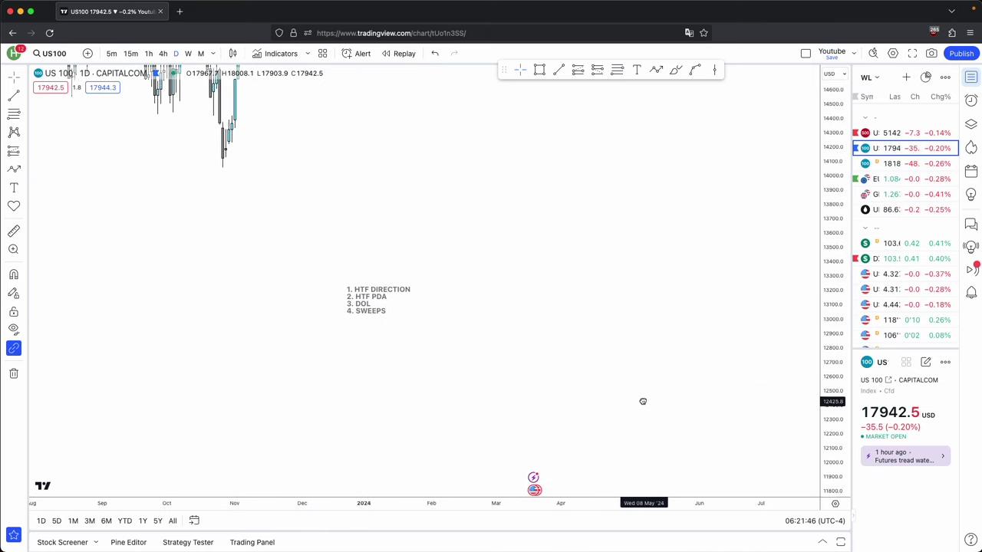
scroll(383, 268, "right", 2)
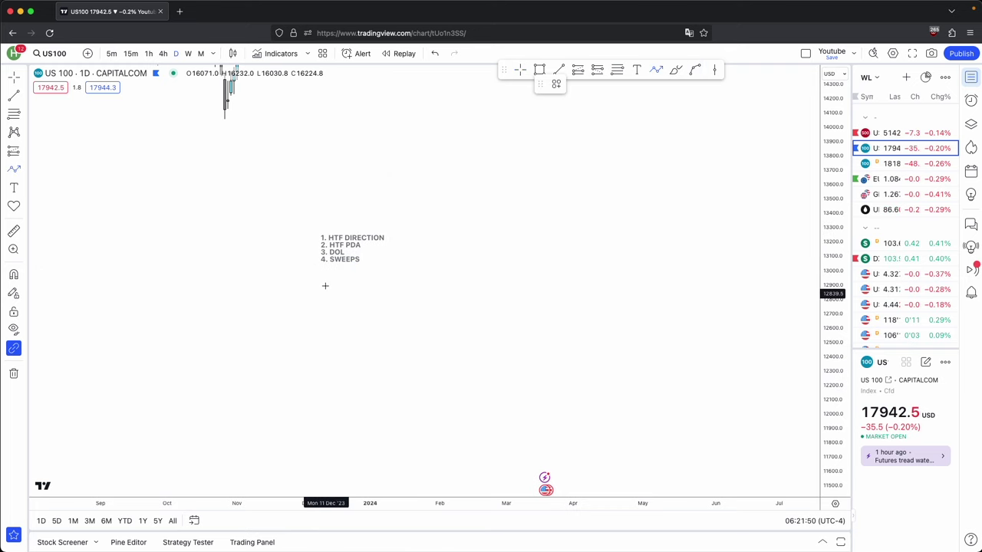
left_click(445, 419)
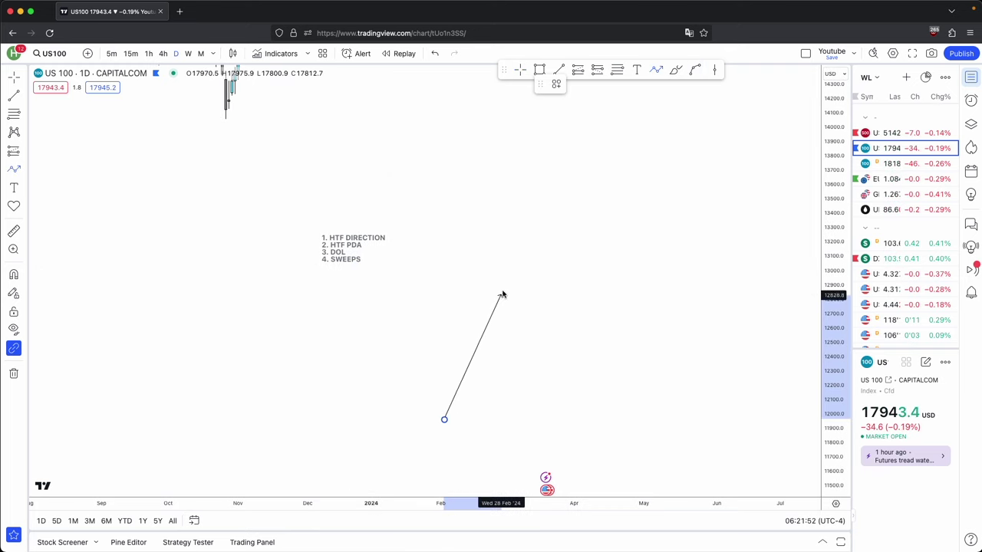
left_click(504, 264)
left_click(566, 331)
left_click(621, 156)
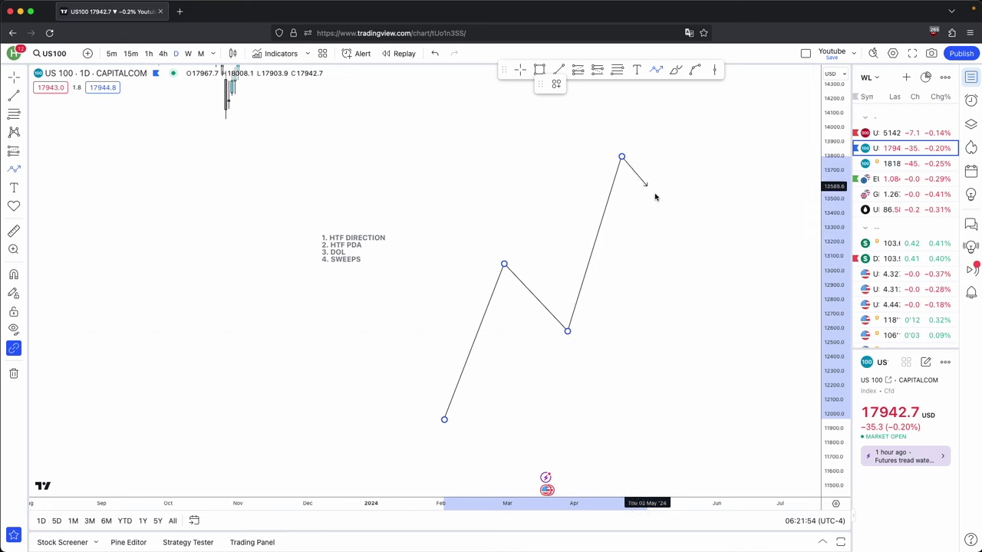
left_click(682, 213)
double_click(713, 97)
Step: Raise the zigzag's first pullback low to about 12900 and its first high to about 13400
left_click_drag(658, 268, 542, 283)
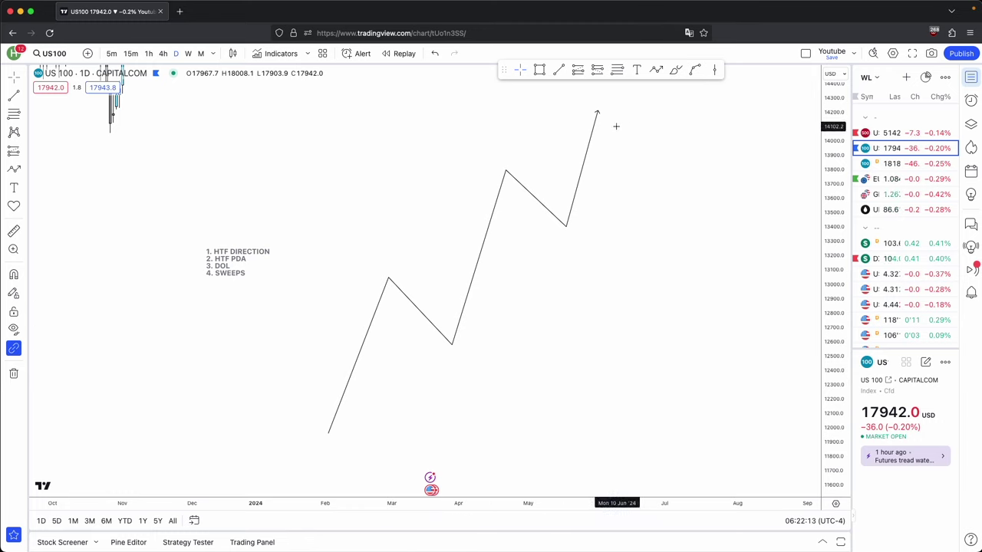
left_click_drag(451, 344, 460, 300)
left_click_drag(389, 278, 395, 227)
left_click(356, 436)
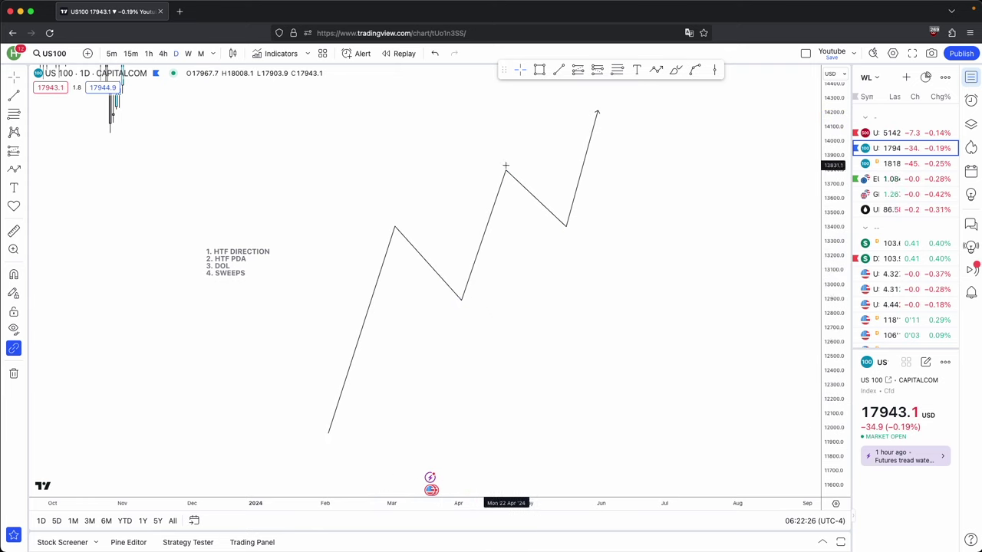
Step: Lower the zigzag's second pullback low to about 12700 and shift its arrow end outward to about 14100
left_click_drag(566, 226, 569, 326)
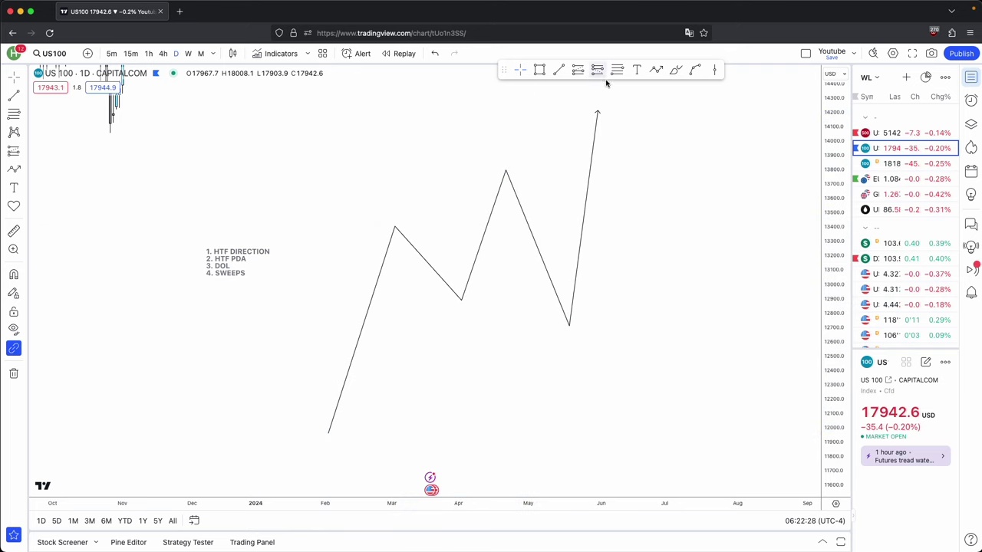
left_click_drag(597, 112, 632, 125)
left_click(661, 143)
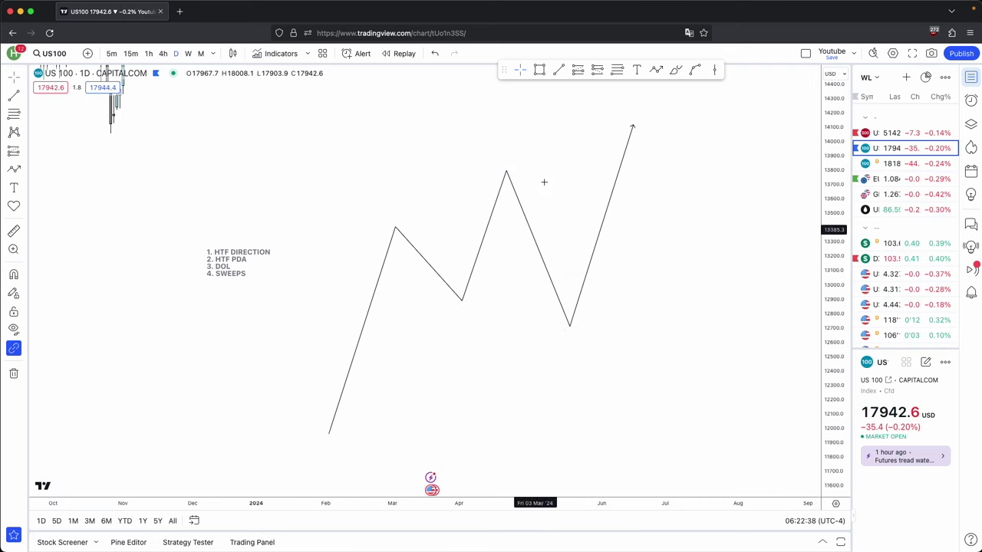
Step: Draw a horizontal trend line from the first pullback low and shade the second low beneath it with a small rectangle
left_click(558, 70)
left_click(464, 300)
left_click(591, 300)
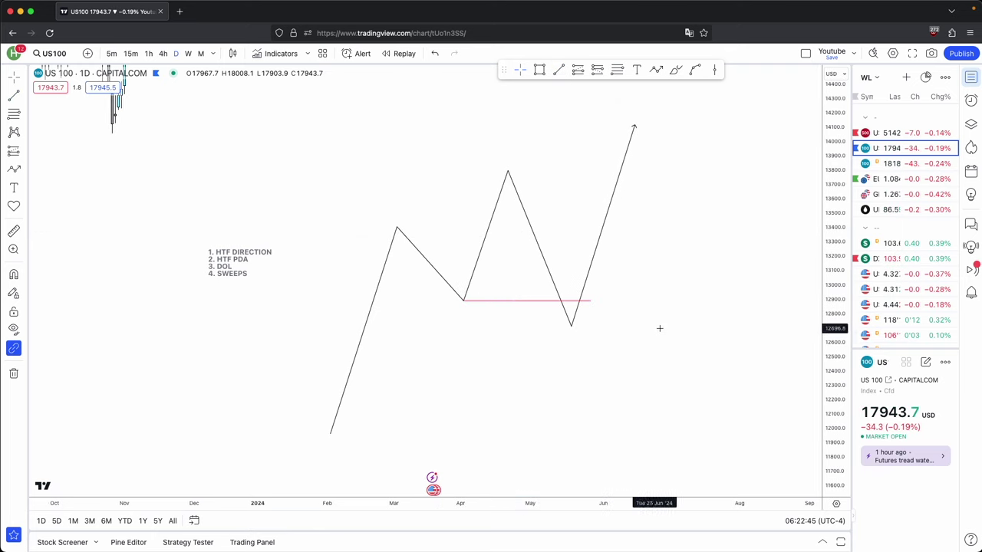
left_click(540, 69)
left_click_drag(558, 315, 586, 332)
left_click(597, 330)
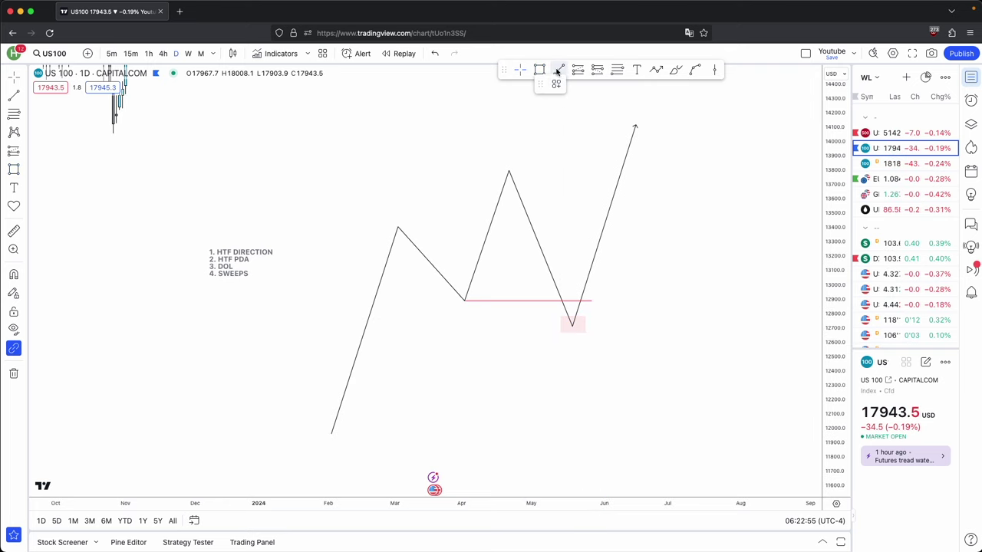
Step: Mark the zigzag's second high with a horizontal trend line extending towards the final rising leg
left_click(558, 71)
left_click(508, 167)
left_click(578, 167)
left_click(556, 84)
left_click(497, 158)
left_click(563, 168)
left_click(706, 84)
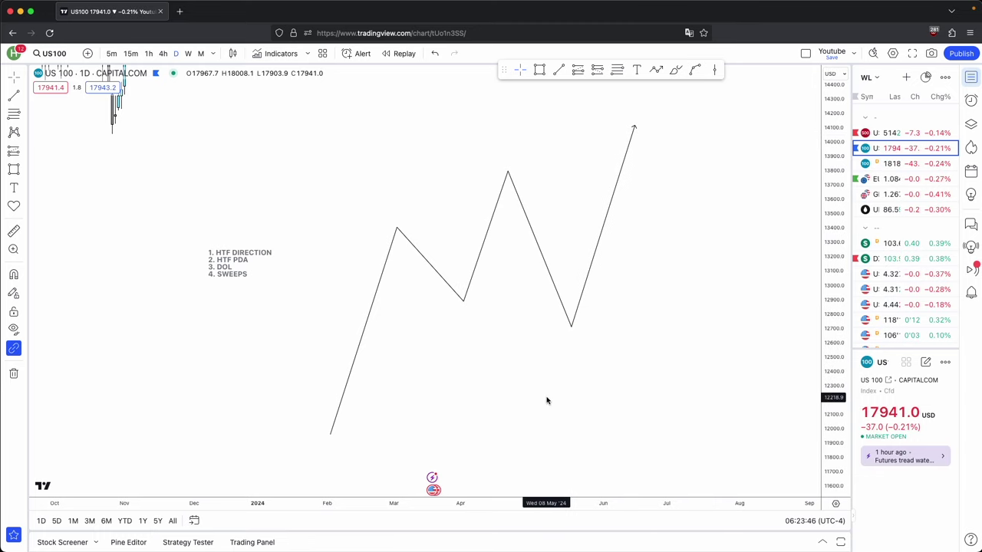
Step: Raise the zigzag's second pullback low to about 13200 and lower the first pullback low slightly to about 12800
left_click_drag(571, 326, 580, 253)
left_click(602, 274)
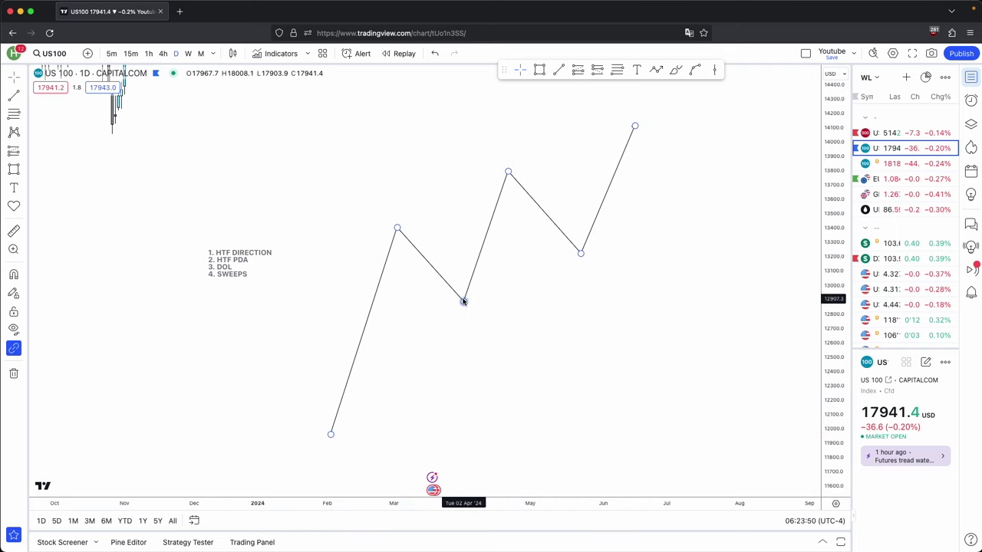
left_click_drag(464, 303, 463, 311)
left_click(519, 192)
Step: Draw a rectangle zone from about 12615 to 12950 across the first rising leg and extend it past the first pullback low
left_click(540, 71)
left_click(541, 72)
left_click_drag(404, 338, 357, 289)
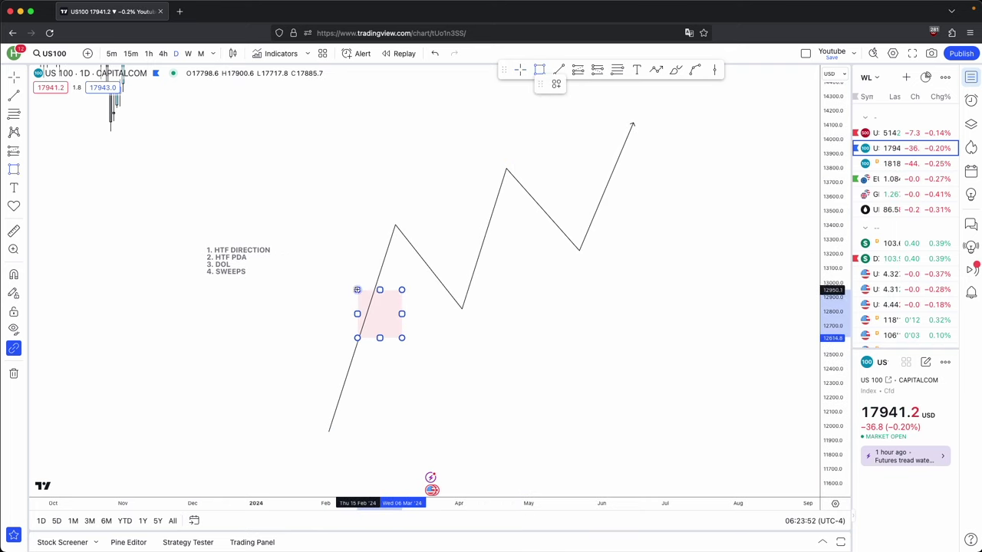
left_click_drag(404, 313, 476, 313)
left_click(522, 363)
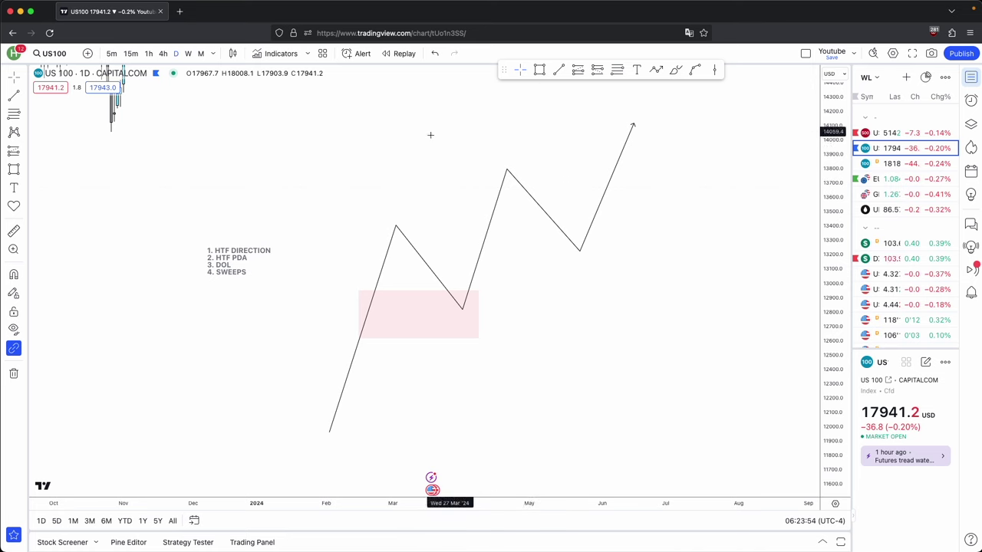
Step: Brush a circle around the first pullback low, an arrow up the following leg, and a freehand rise-pullback-rise curve over the zigzag
left_click_drag(454, 429, 484, 420)
scroll(452, 421, "up", 1)
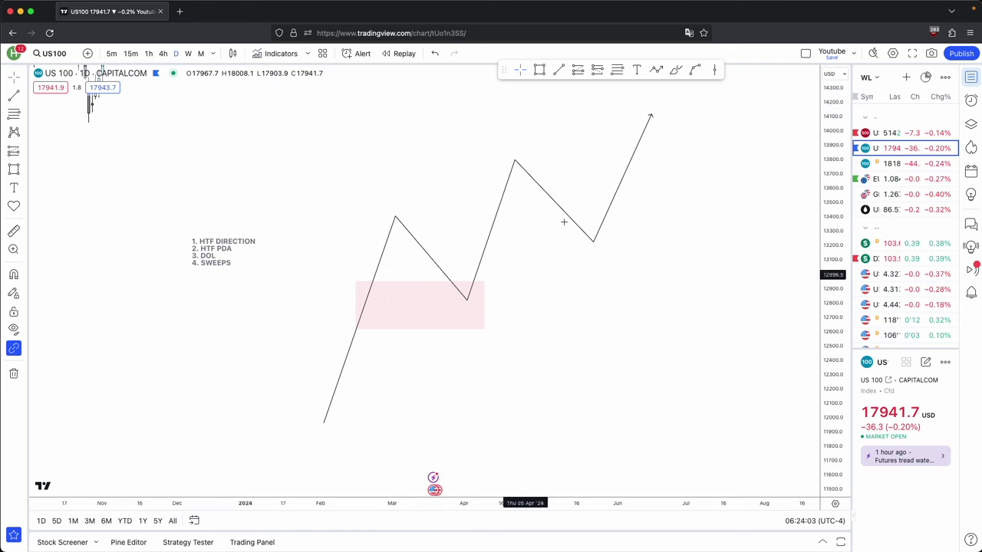
left_click(674, 70)
mouse_move(458, 283)
left_mouse_down()
mouse_move(464, 300)
mouse_move(475, 281)
left_mouse_up()
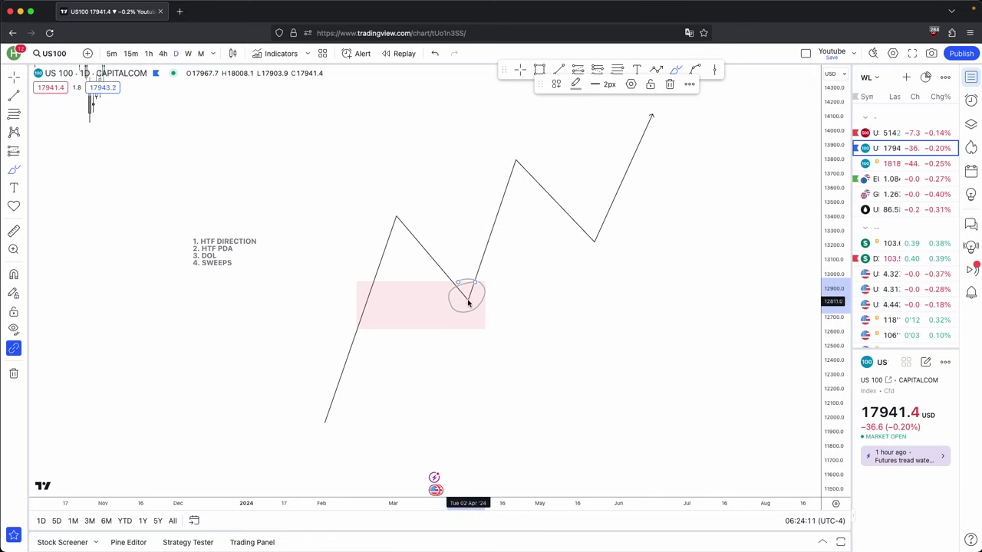
mouse_move(472, 295)
left_mouse_down()
mouse_move(496, 191)
mouse_move(515, 195)
left_mouse_up()
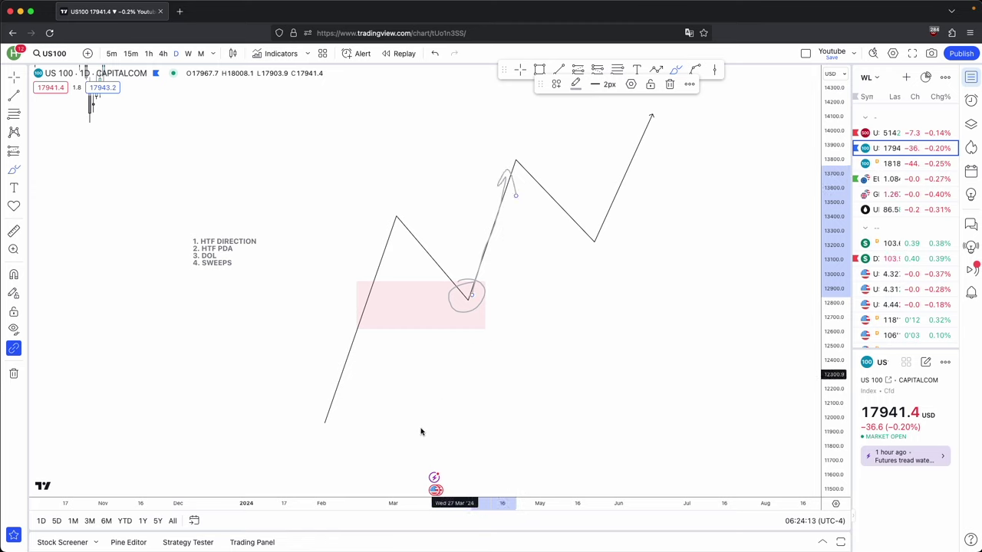
mouse_move(326, 433)
left_mouse_down()
mouse_move(438, 152)
mouse_move(574, 91)
left_mouse_up()
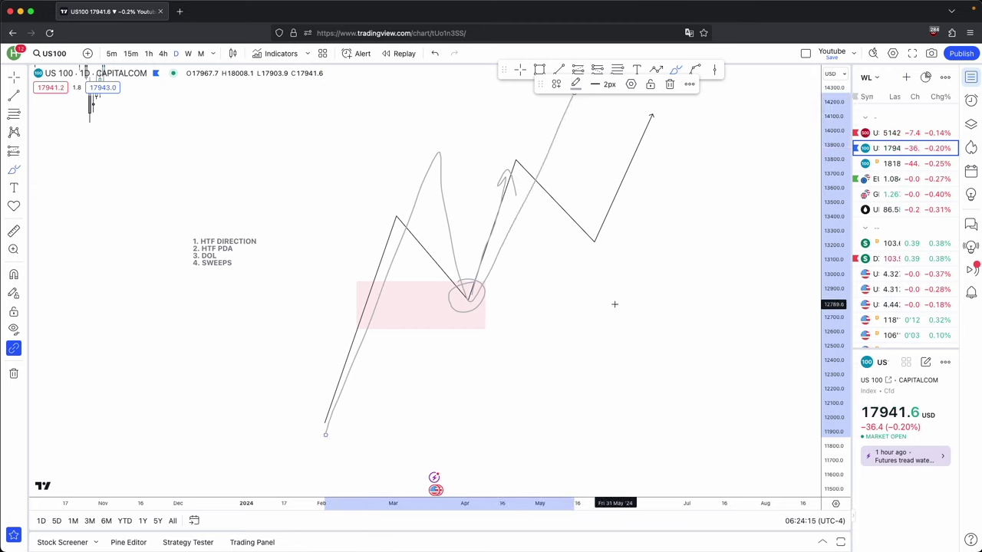
Step: Undo the three brush strokes over the zigzag
key("super+z")
key("super+z")
key("super+z")
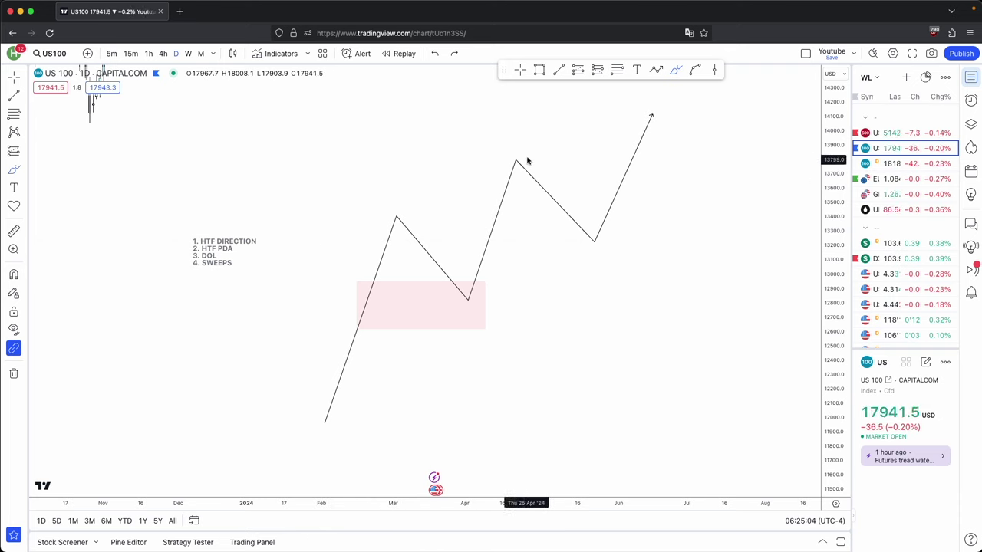
Step: Brush marks at the first high, an arrow up from the pullback low and a zigzag trace, clear them, and leave the Brush
left_click_drag(396, 215, 474, 215)
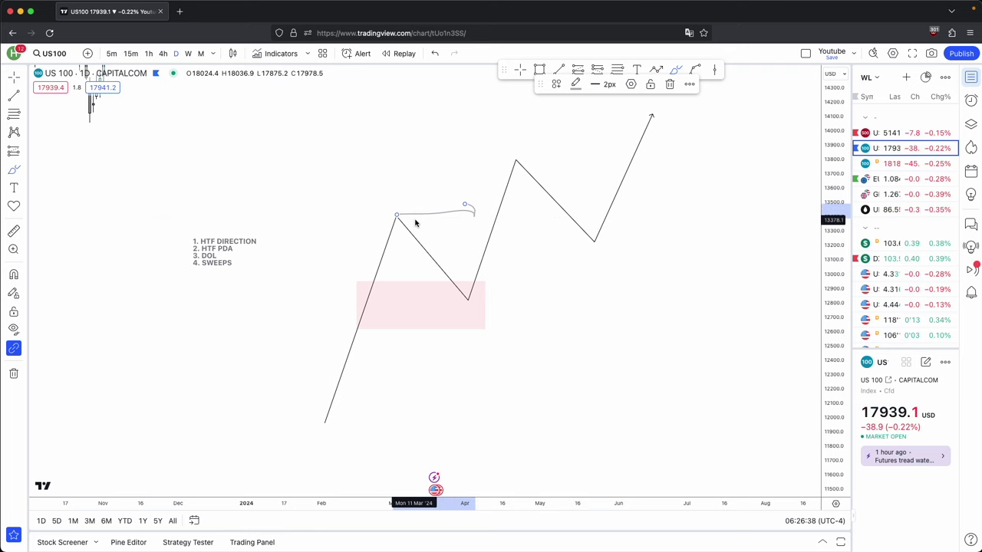
mouse_move(470, 306)
left_mouse_down()
mouse_move(493, 219)
mouse_move(503, 225)
left_mouse_up()
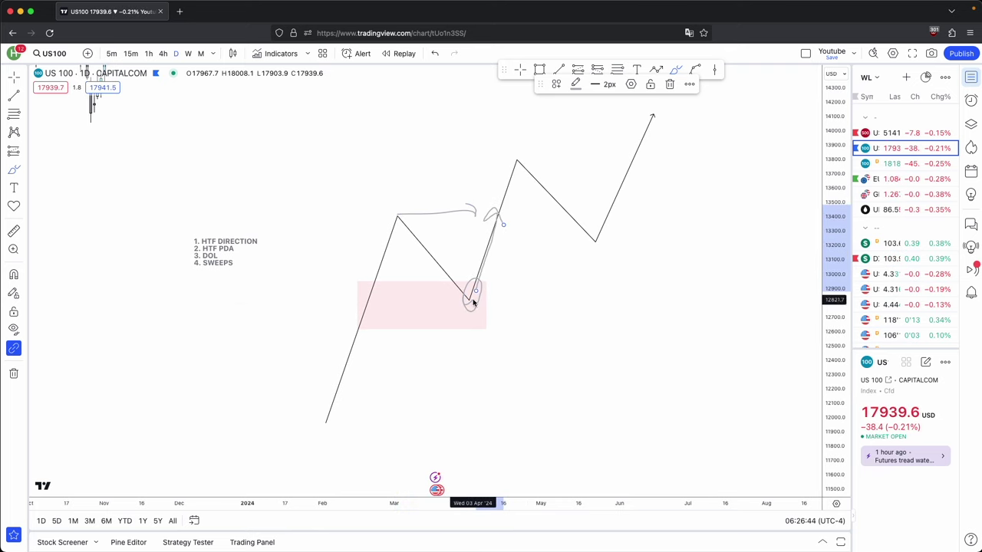
key("super+z")
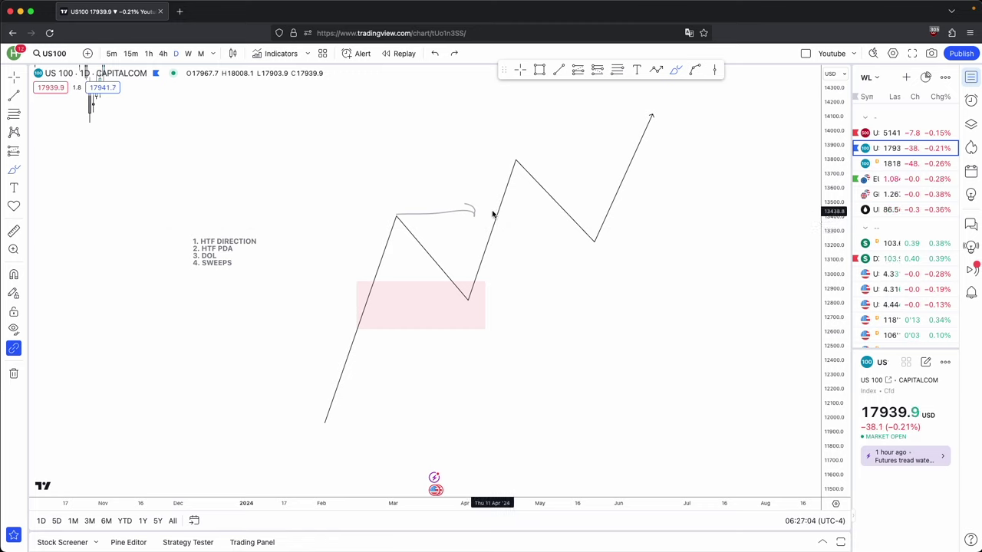
left_click_drag(477, 212, 366, 213)
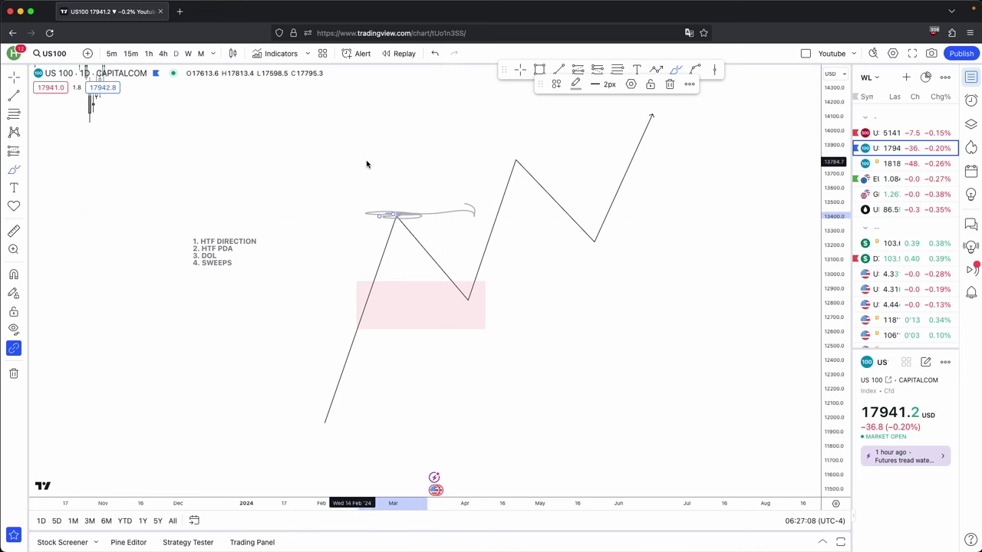
mouse_move(319, 421)
left_mouse_down()
mouse_move(386, 208)
mouse_move(511, 145)
mouse_move(693, 123)
left_mouse_up()
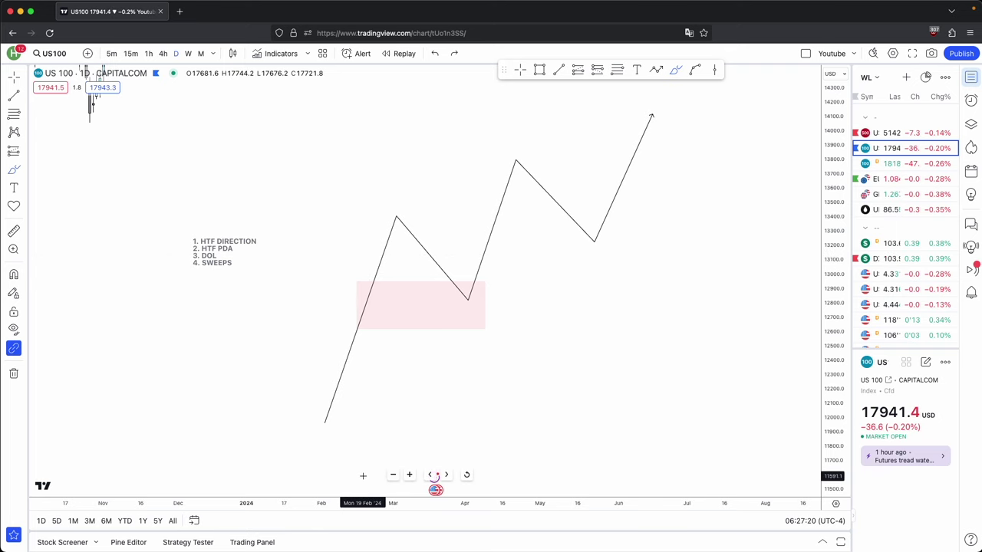
left_click(521, 71)
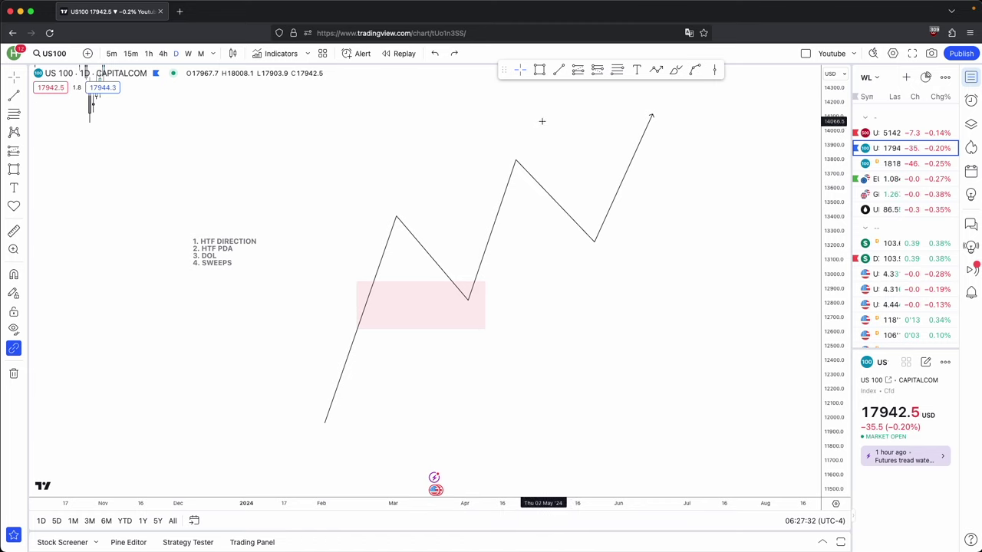
Step: Lower the second pullback low to about 12700 and draw a horizontal trend line from the first pullback low at about 12800
left_click_drag(595, 241, 594, 314)
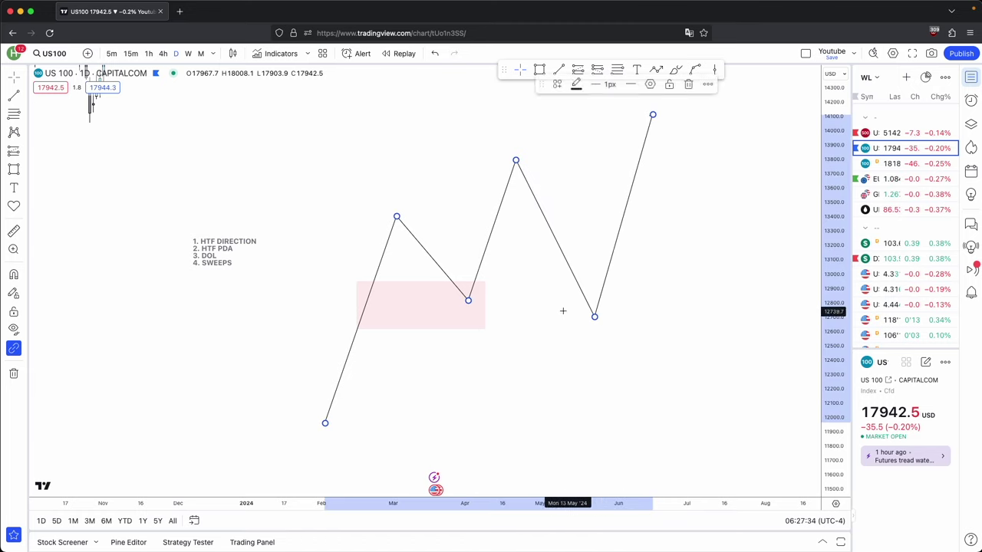
key("Escape")
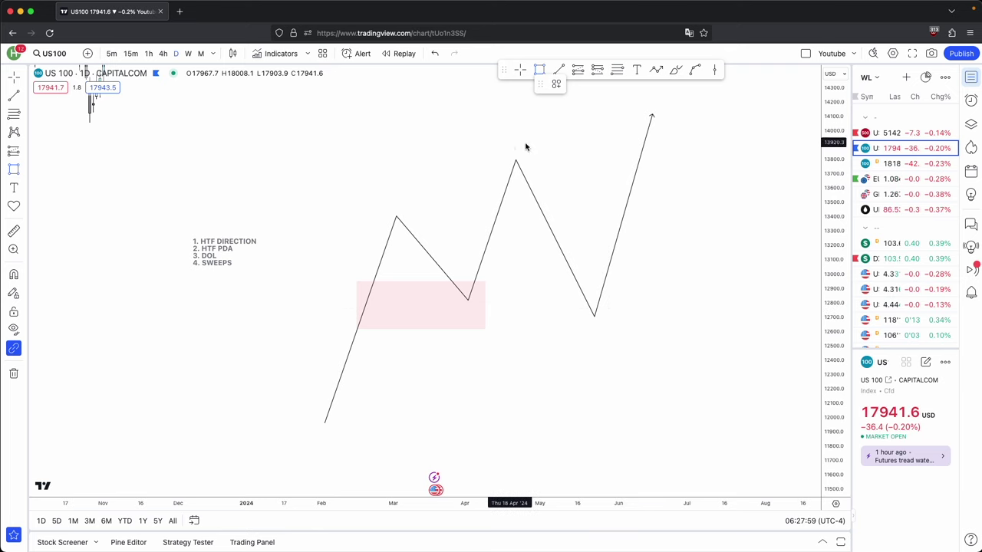
left_click(469, 302)
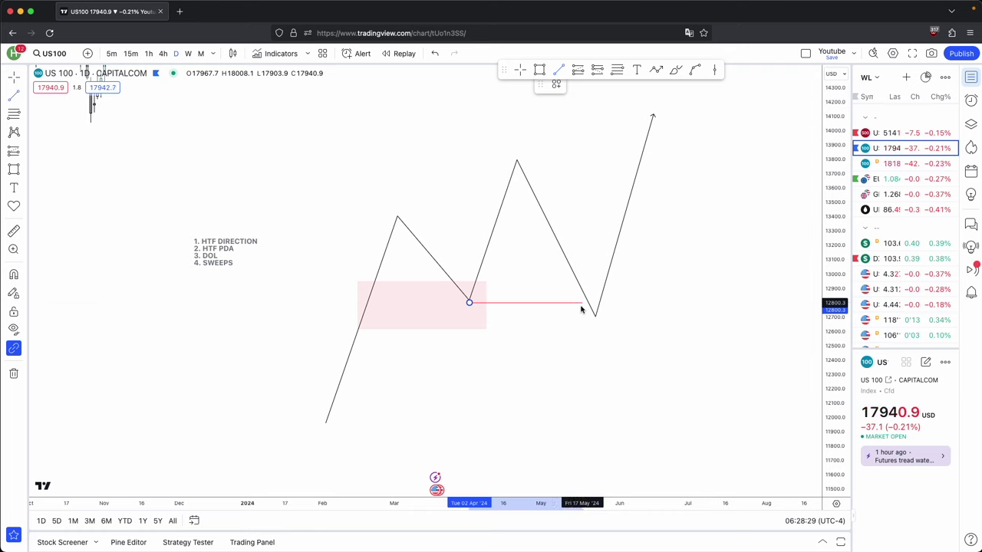
left_click(582, 304)
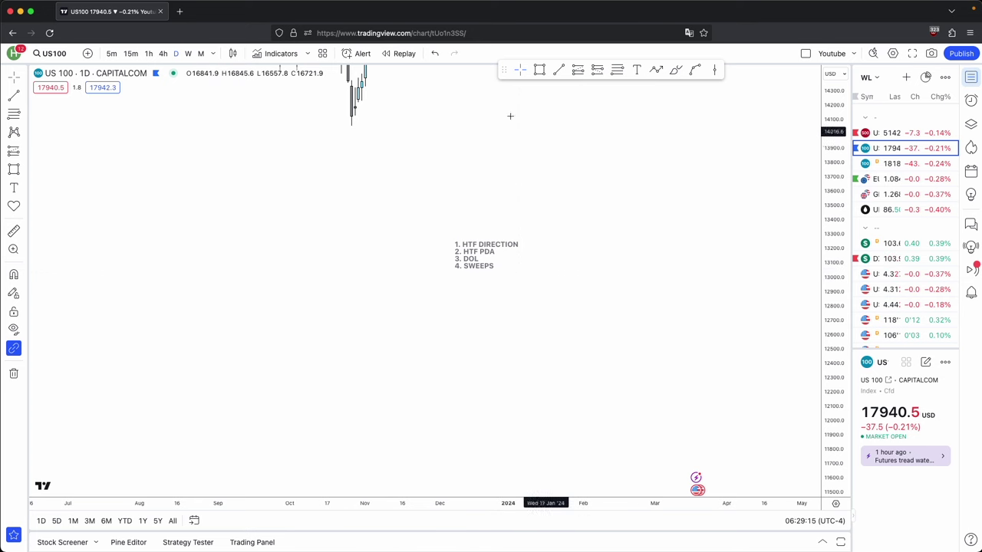
Step: Draw a horizontal trend line at about 14430 from the 27 September low to 25 October, labelled "Sellside LQ"
left_click(475, 261)
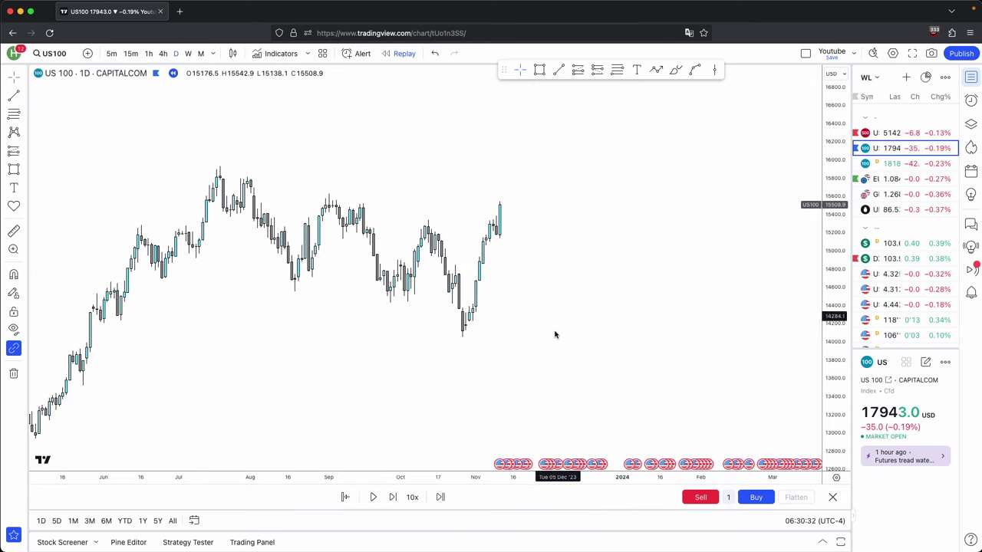
scroll(524, 387, "up", 3)
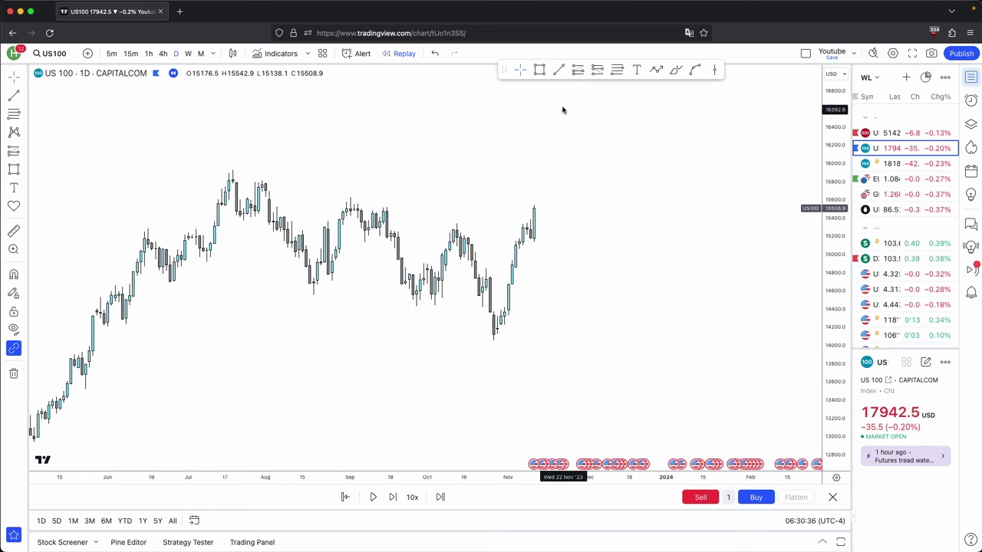
left_click(558, 69)
left_click(418, 311)
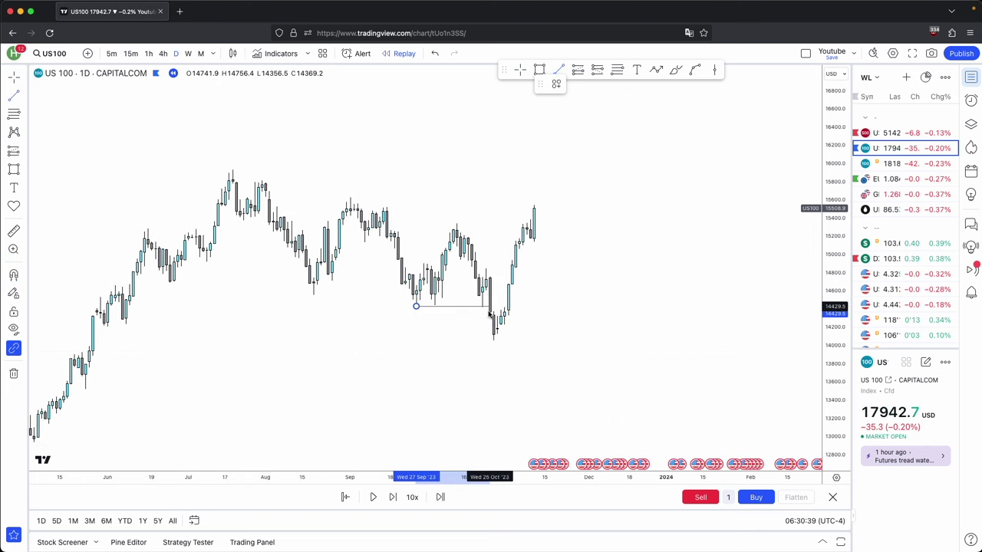
left_click(489, 311)
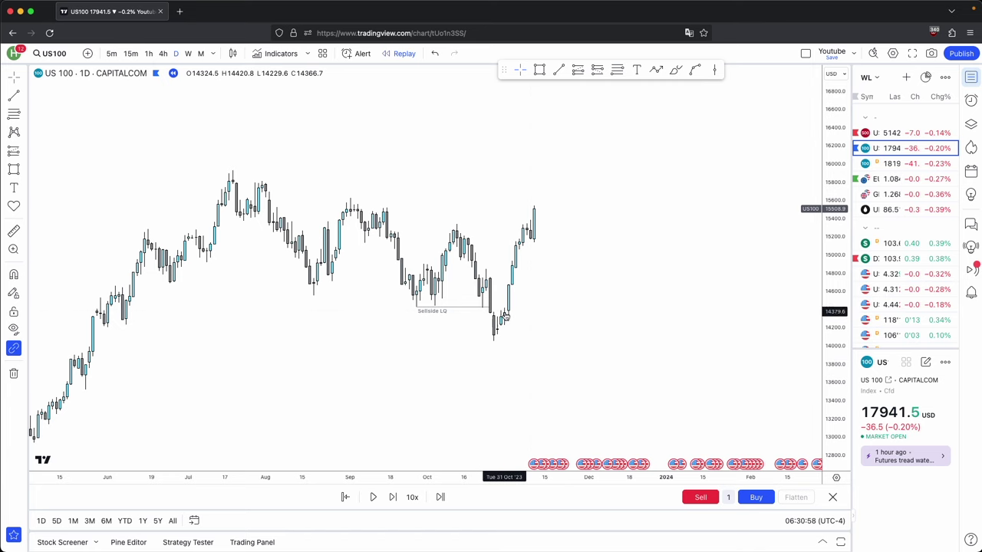
scroll(527, 330, "up", 1)
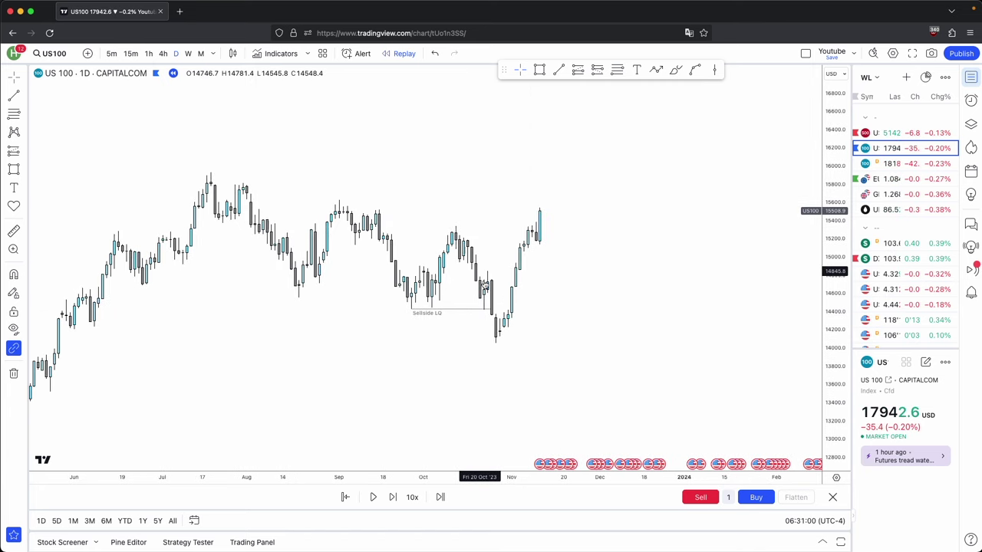
left_click_drag(492, 310, 488, 310)
left_click(530, 325)
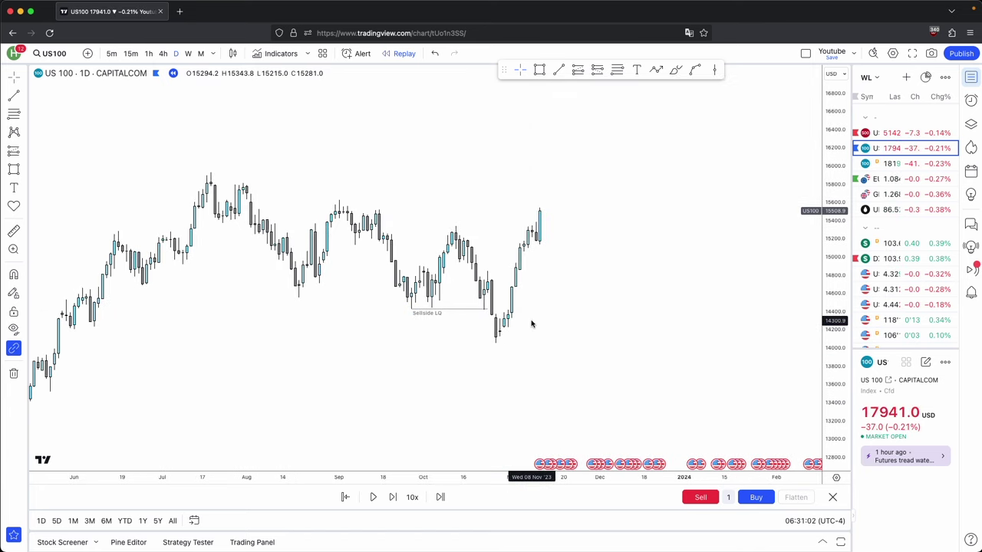
Step: Draw a rectangle around the late-October lows under the Sellside LQ line, from about 14371 down to 14061
left_click_drag(844, 343, 842, 294)
left_click_drag(629, 294, 649, 281)
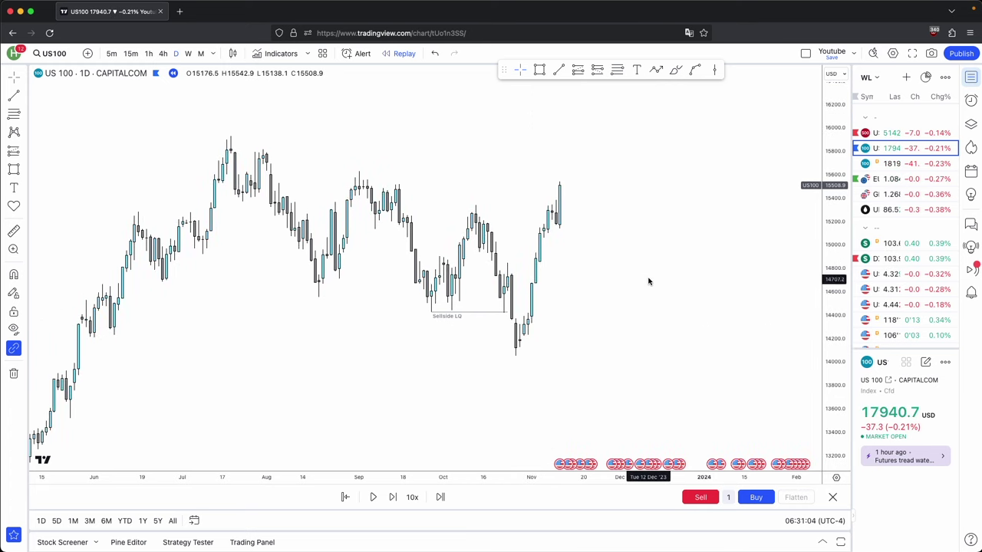
scroll(647, 281, "up", 1)
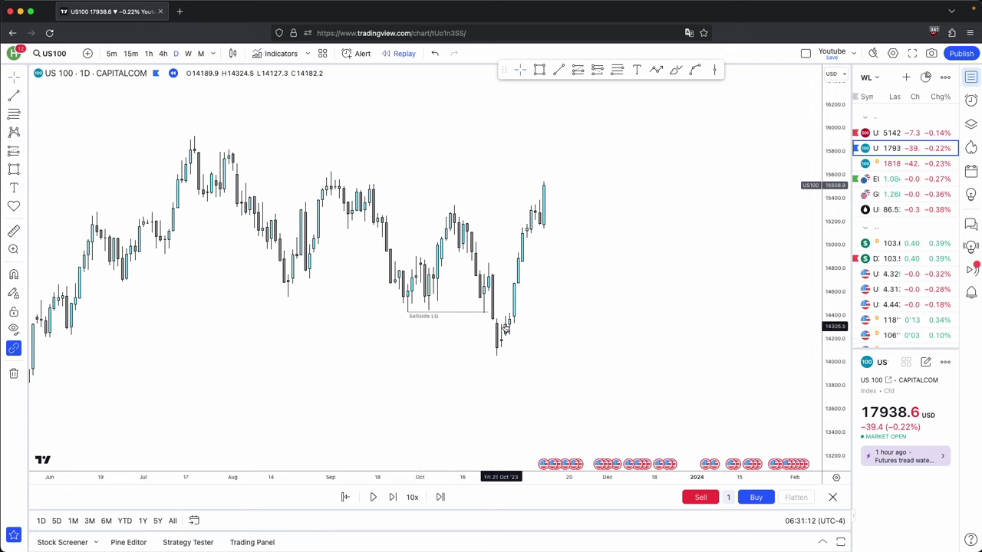
left_click(538, 69)
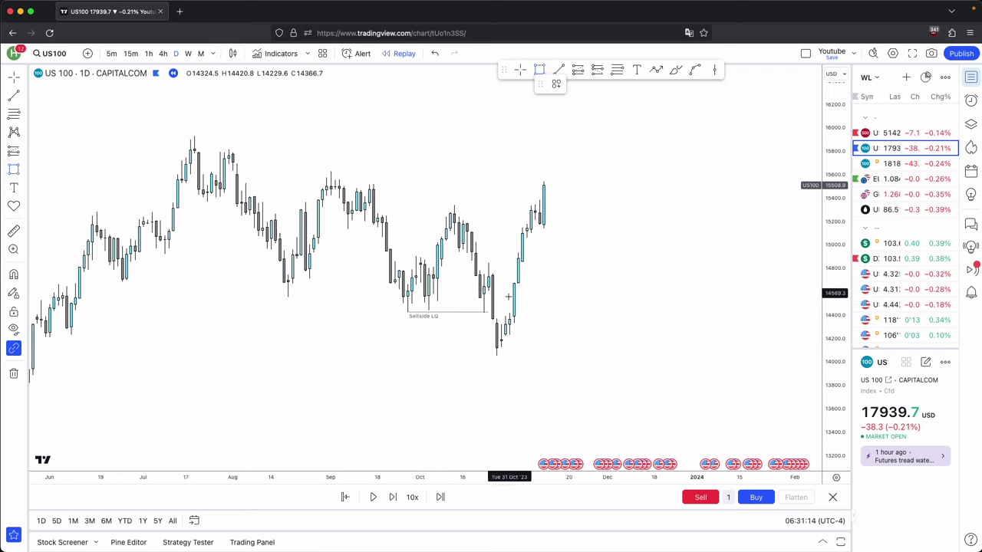
left_click_drag(480, 319, 530, 355)
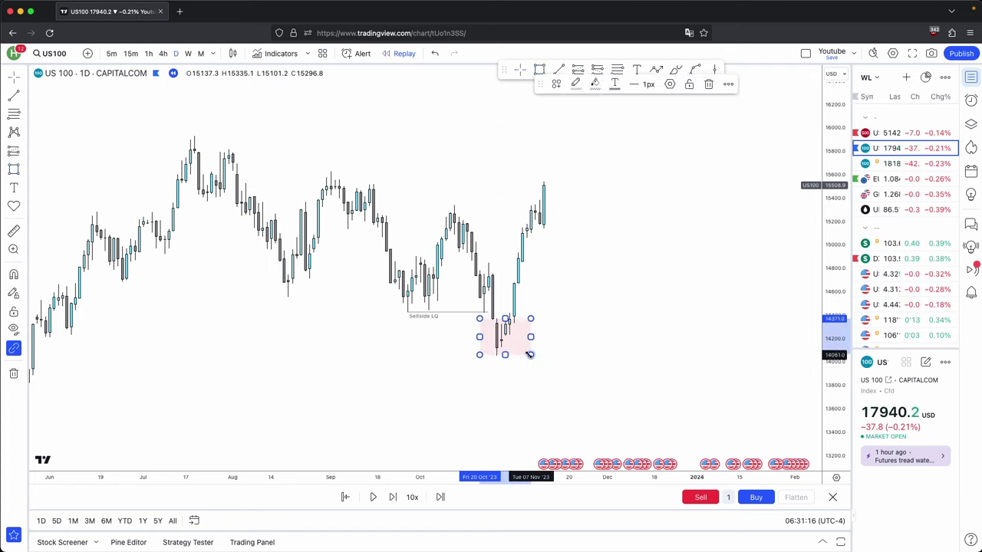
left_click(462, 302)
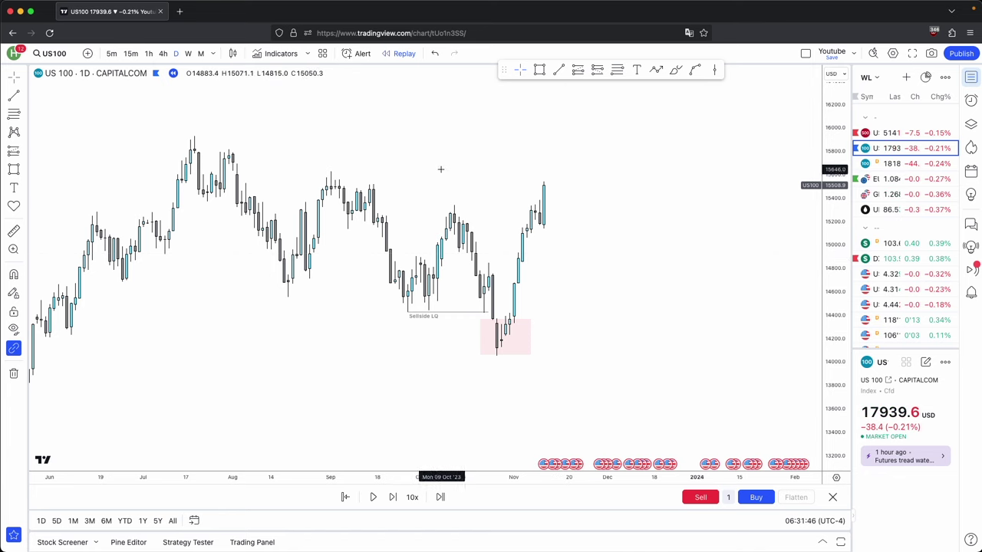
Step: Draw a short horizontal trend line at about 14840 from the last lower high before the late-October low to the rally
scroll(531, 308, "up", 1)
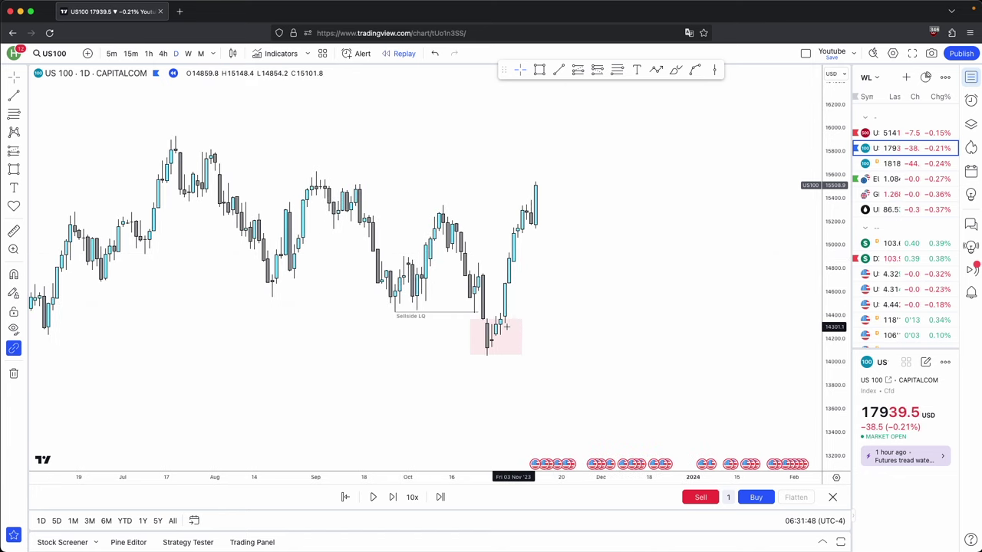
left_click_drag(520, 306, 522, 314)
left_click(560, 72)
left_click(481, 270)
left_click(507, 271)
Step: Examine the HTF DIRECTION checklist beside the candles and return to the sweep area around the late-October low
left_click_drag(506, 250, 518, 256)
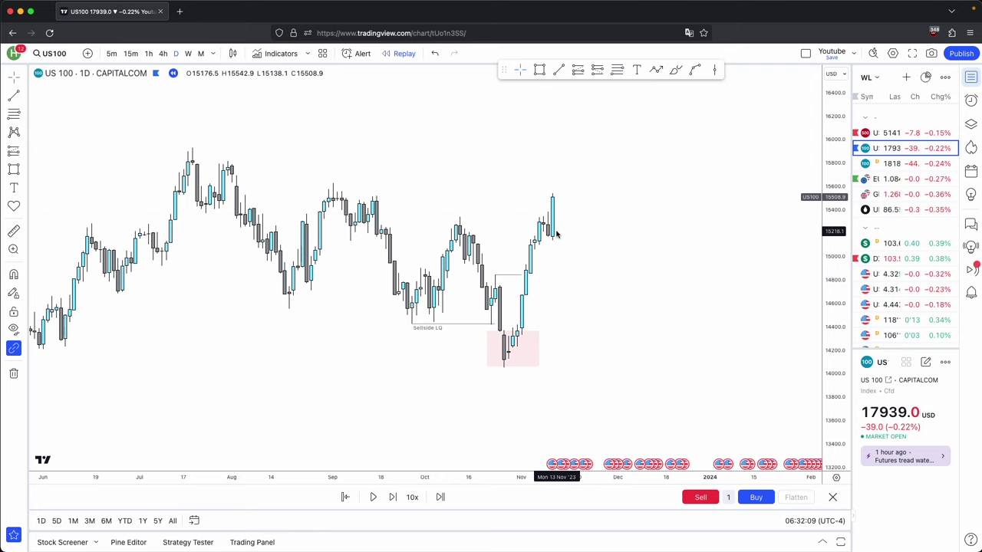
left_click_drag(592, 251, 506, 243)
scroll(506, 243, "down", 2)
left_click_drag(827, 233, 828, 354)
left_click_drag(753, 330, 538, 277)
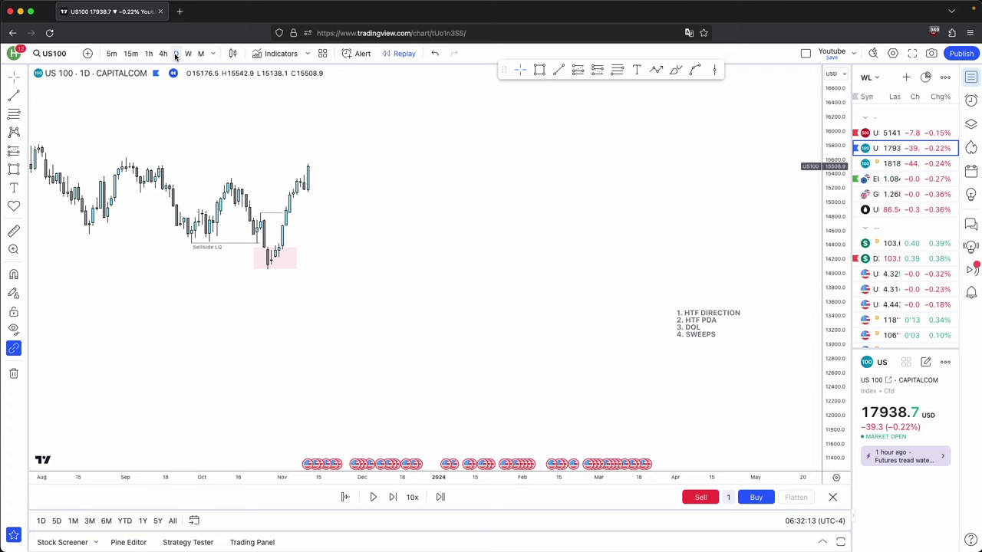
left_click_drag(416, 225, 606, 282)
left_click_drag(835, 307, 834, 151)
left_click_drag(593, 275, 674, 282)
scroll(675, 281, "up", 1)
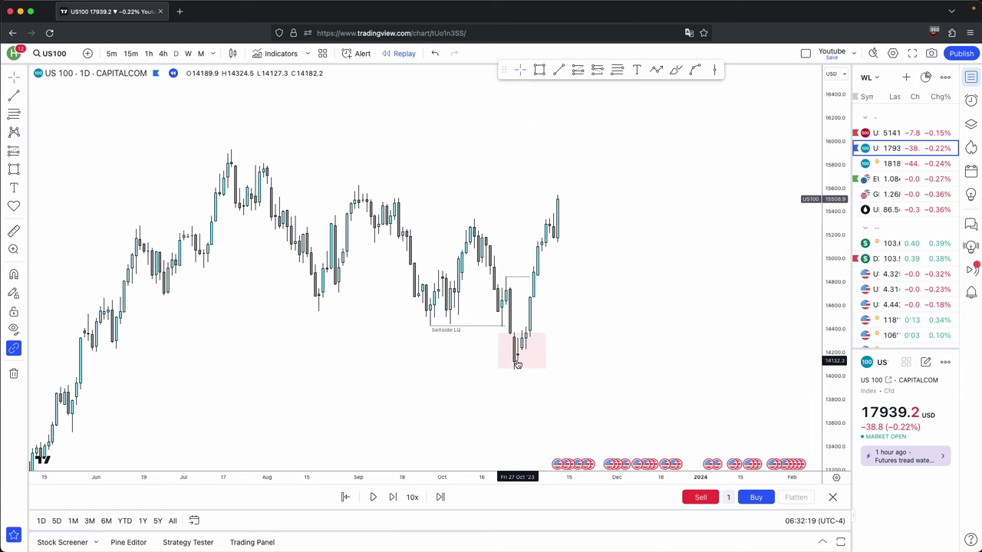
Step: Draw a horizontal trend line at about 15931 from the 19 July high to mid-October, labelled "Buyside LQ"
scroll(572, 192, "up", 2)
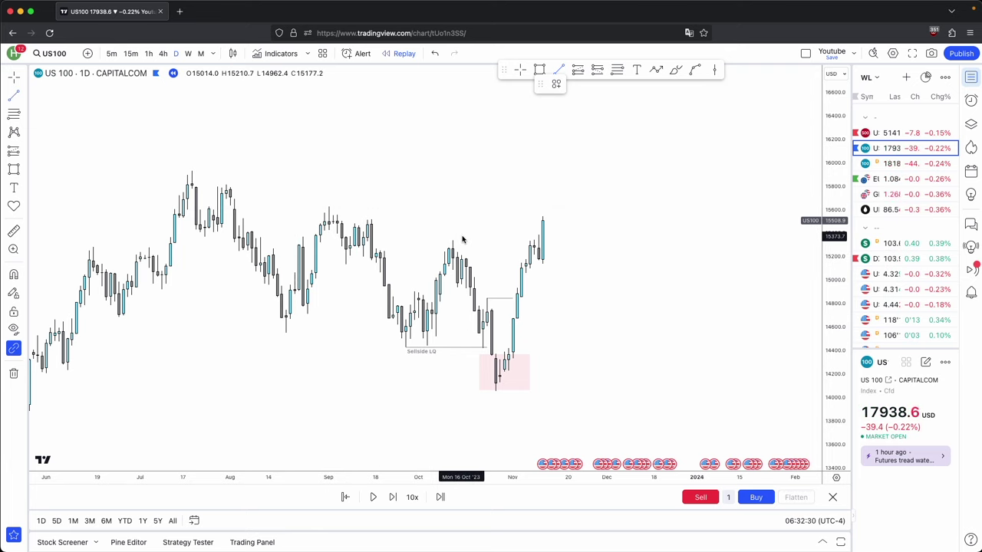
left_click(190, 170)
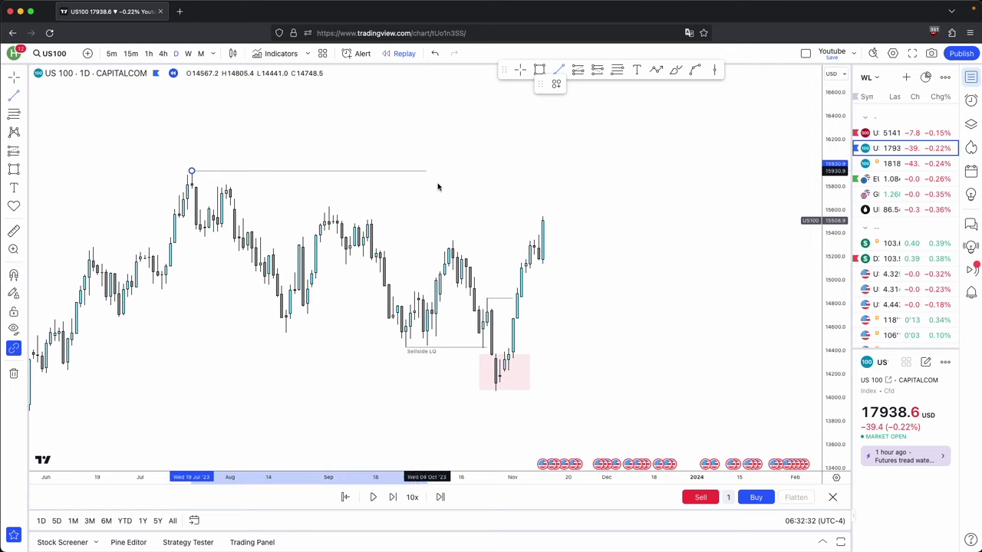
left_click(463, 187)
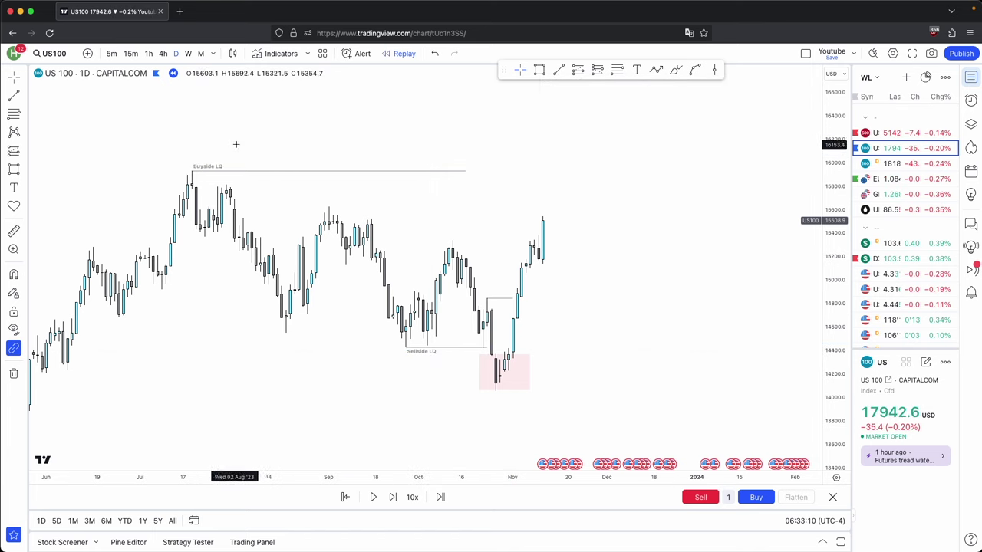
Step: Review the four-point checklist against the marked sellside sweep and the Buyside LQ level
scroll(677, 297, "right", 10)
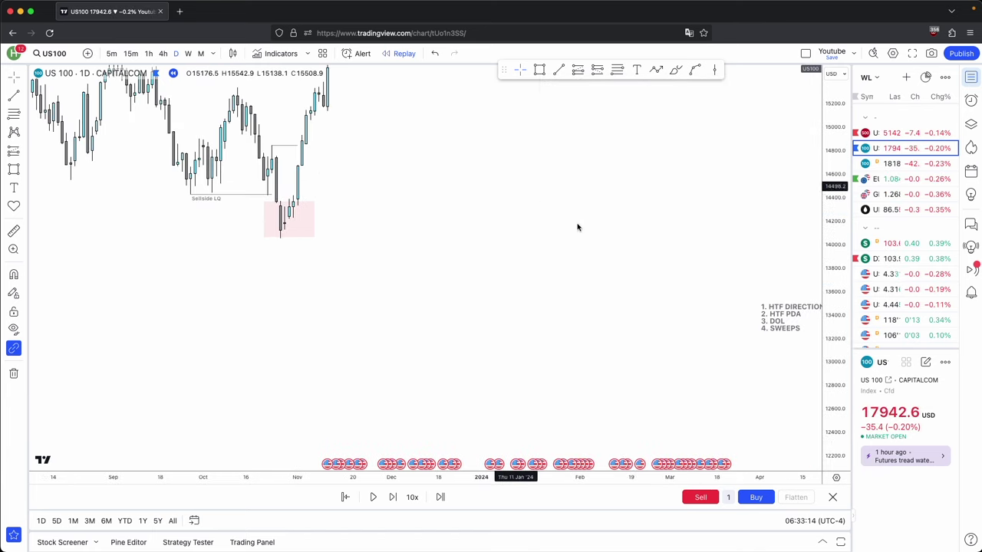
left_click_drag(522, 296, 491, 281)
left_click_drag(239, 217, 571, 332)
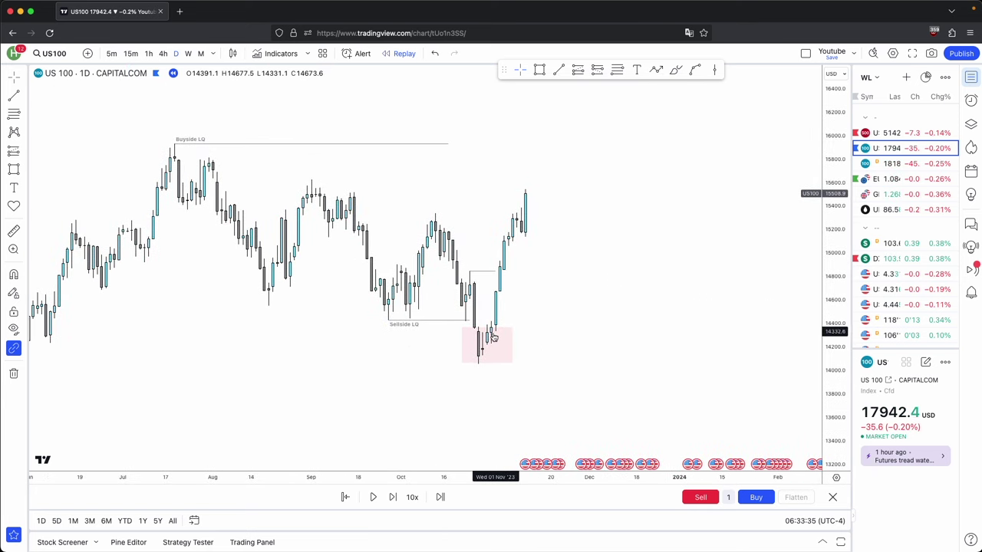
left_click_drag(542, 209, 566, 227)
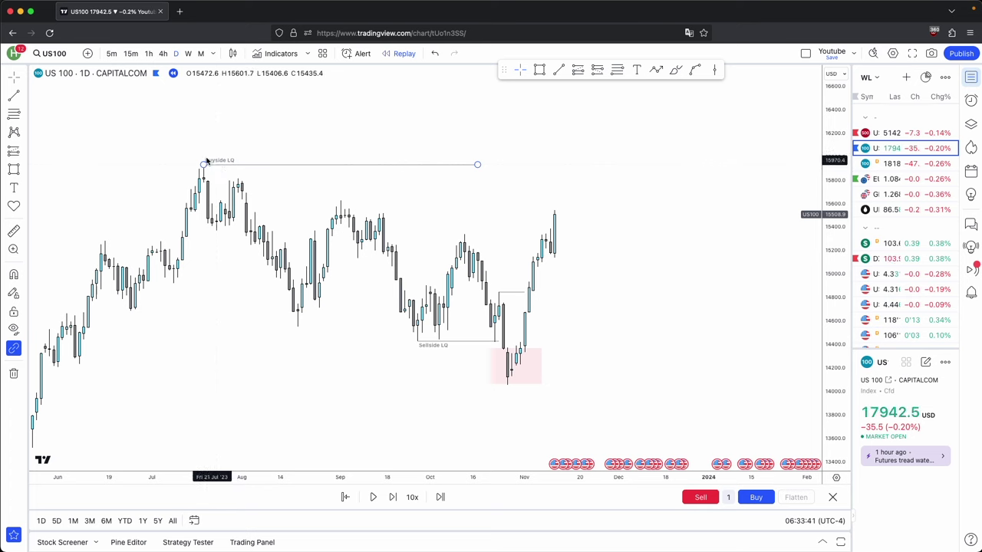
scroll(463, 240, "left", 2)
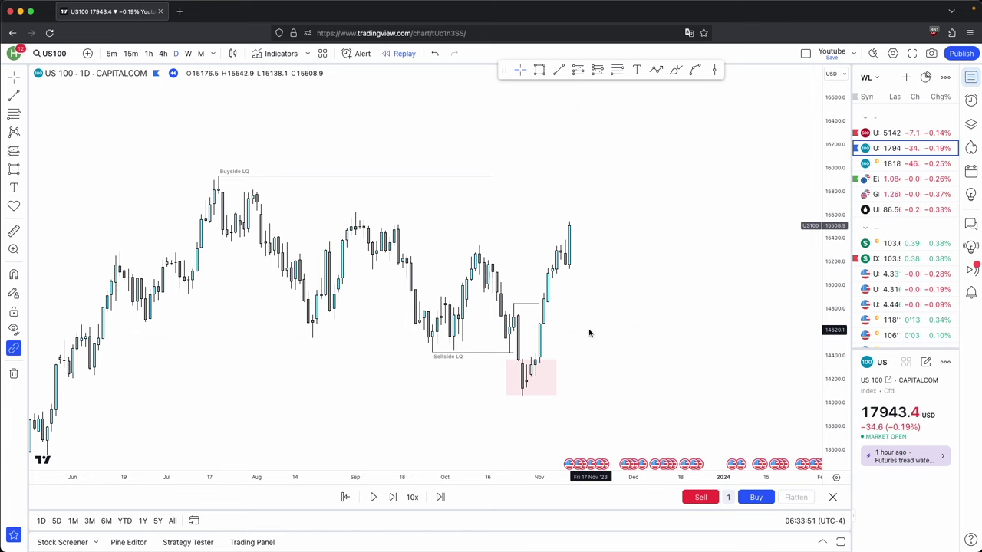
Step: Draw a small rectangle at about 15200 beside the latest candle and reset the price scale
scroll(537, 251, "up", 2)
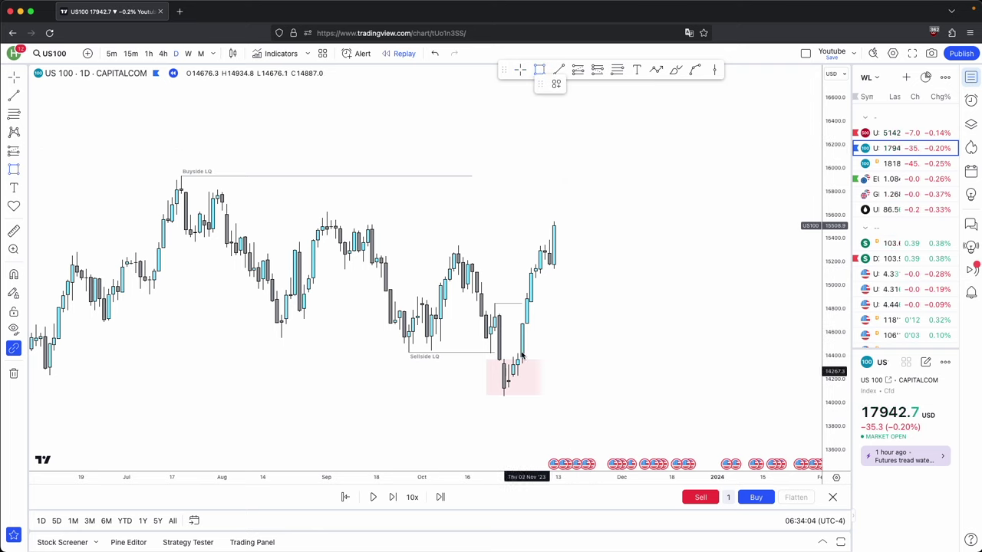
left_click(559, 70)
left_click(523, 304)
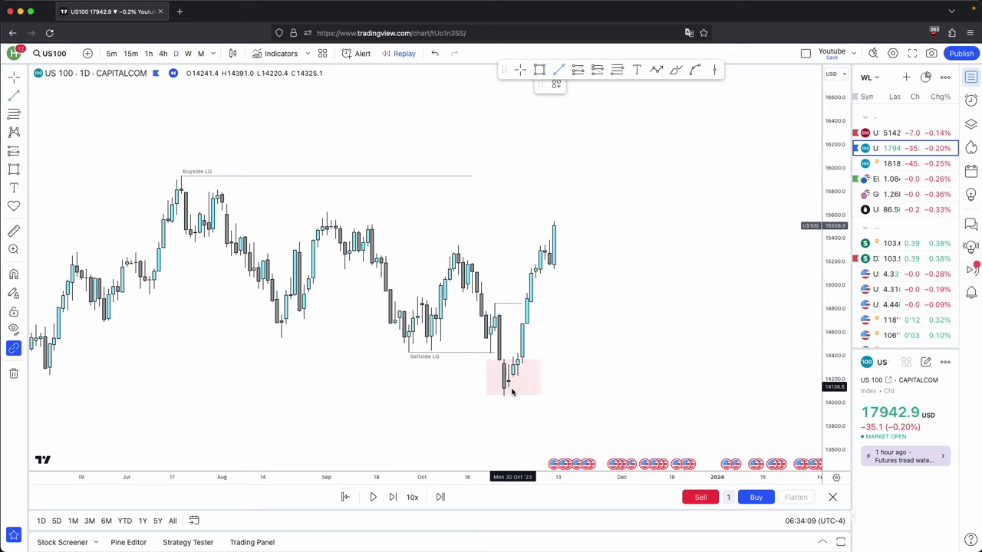
scroll(568, 197, "up", 4)
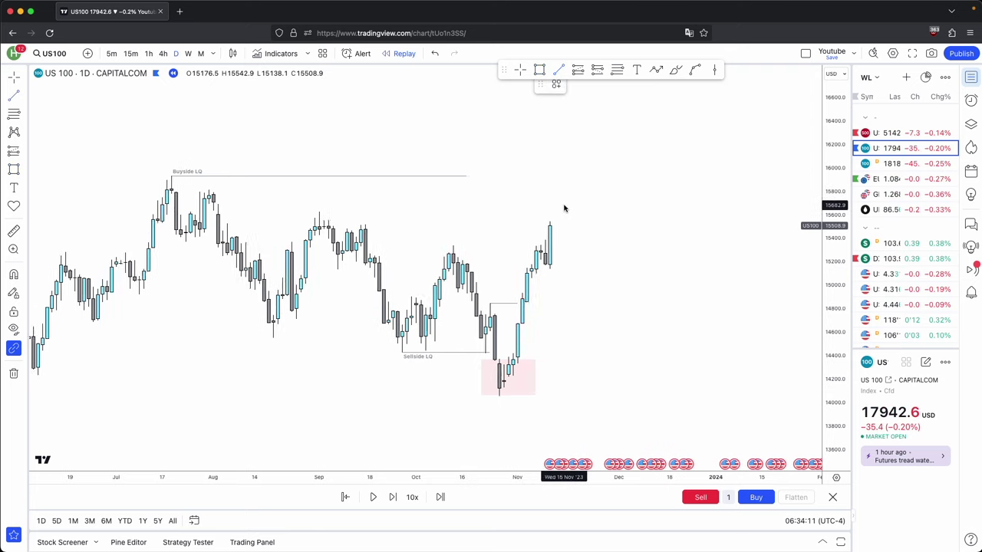
left_click(507, 262)
mouse_move(836, 364)
left_mouse_down()
mouse_move(477, 268)
mouse_move(536, 265)
left_mouse_up()
left_click_drag(566, 319, 570, 283)
left_click_drag(833, 314, 840, 324)
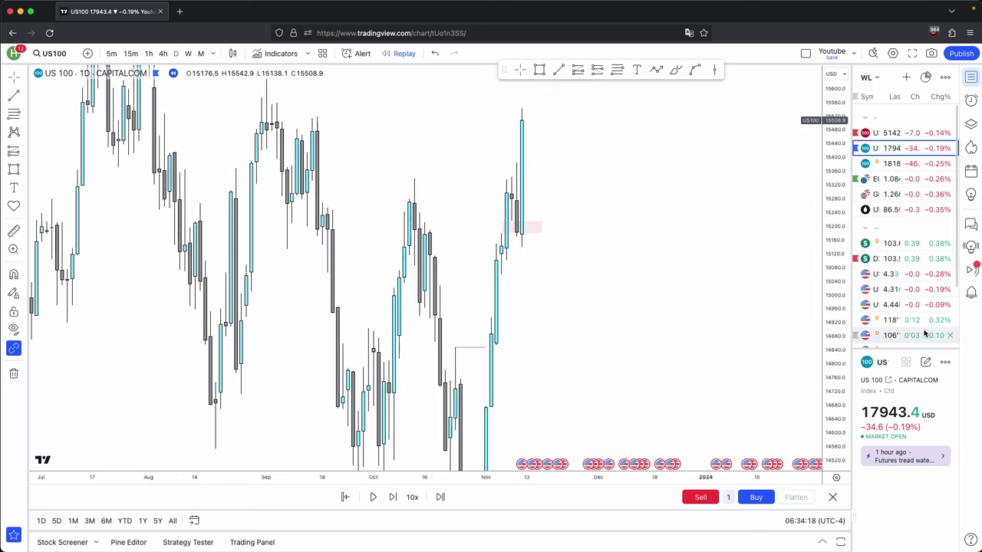
double_click(844, 364)
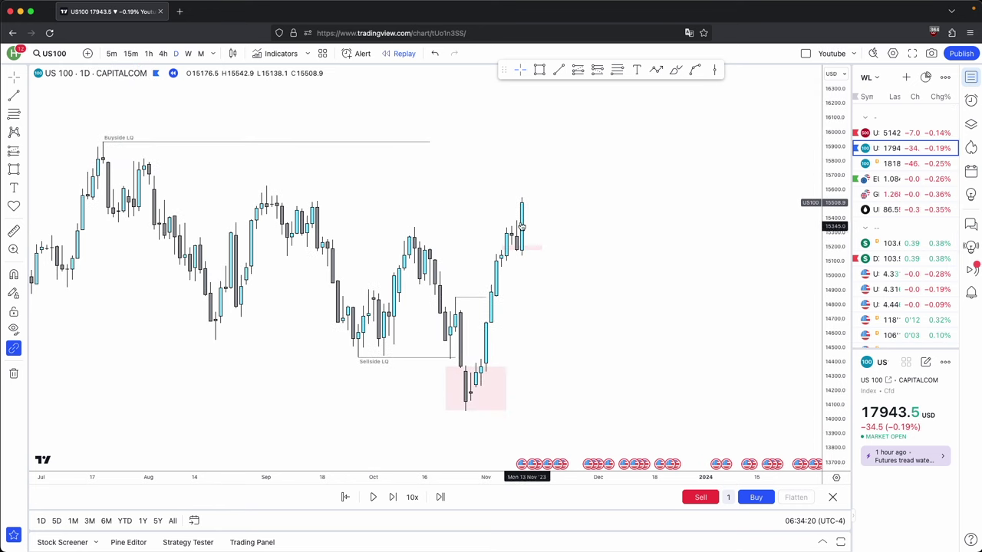
Step: Draw a horizontal trend line at about 15340 from the mid-October high to the latest candle
left_click_drag(589, 246, 612, 235)
left_click_drag(827, 315, 824, 253)
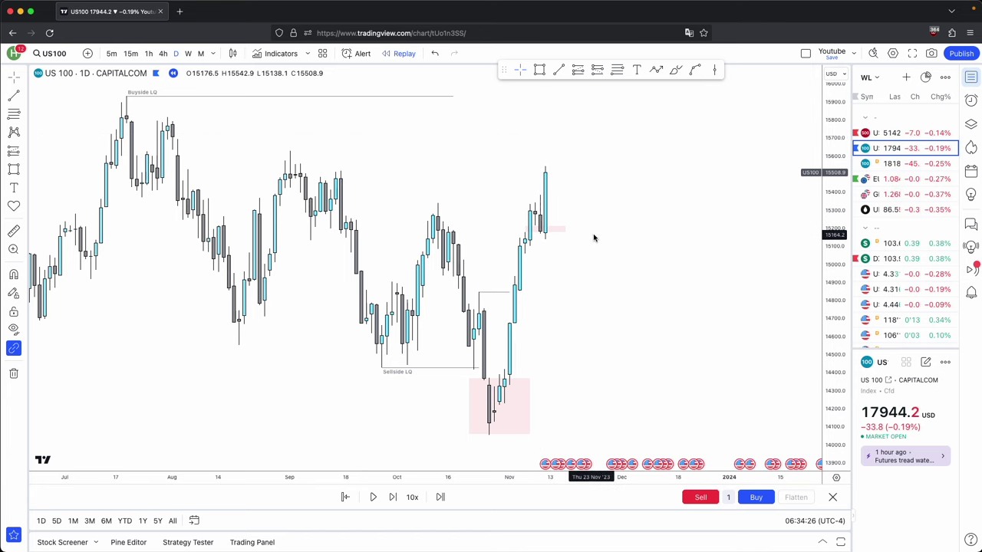
scroll(593, 237, "up", 1)
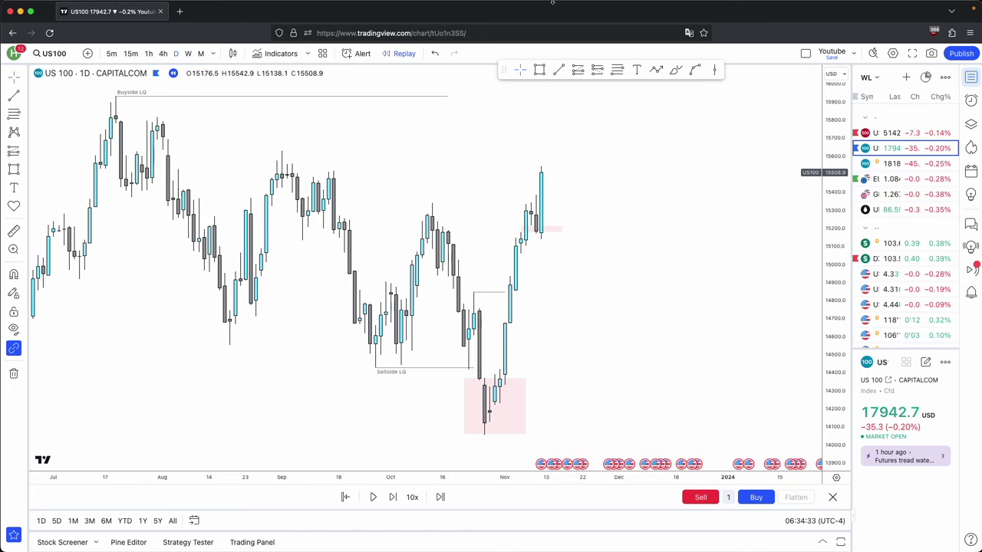
left_click(559, 69)
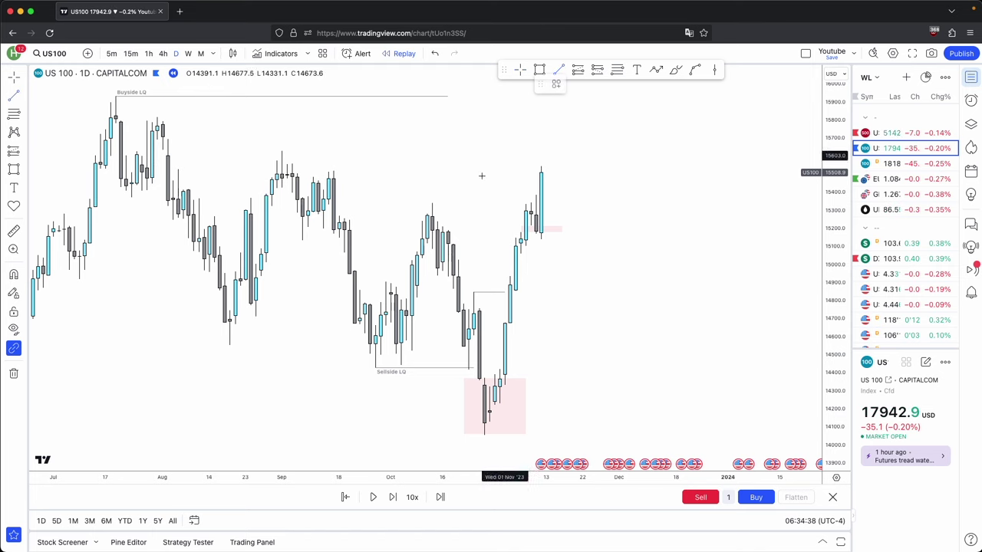
left_click(433, 204)
left_click(540, 206)
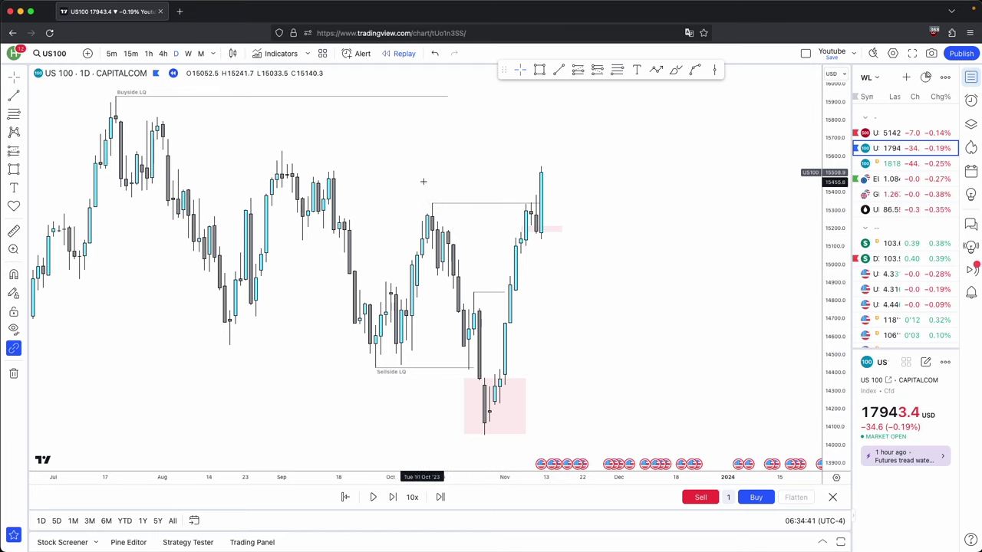
Step: Draw a trend line at about 15519 from the 15 September high to 10 November, and delete it with the mid-October high's line
left_click(558, 70)
left_click(541, 170)
left_click(332, 170)
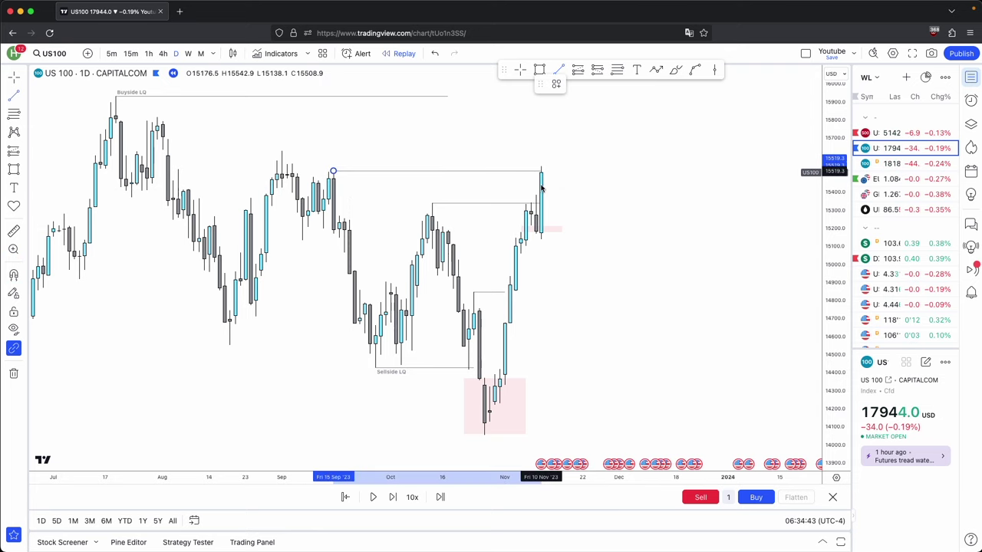
left_click_drag(320, 137, 469, 236)
left_click(689, 84)
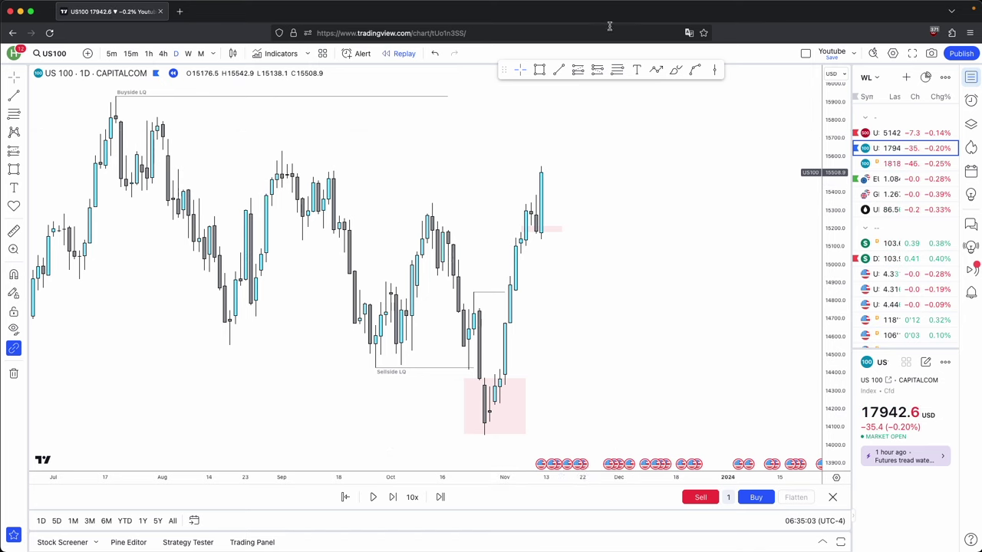
Step: Draw a rectangle over the 9 November candle body from about 15294 to 15183 and extend it to mid-December
left_click(530, 212)
left_click(536, 231)
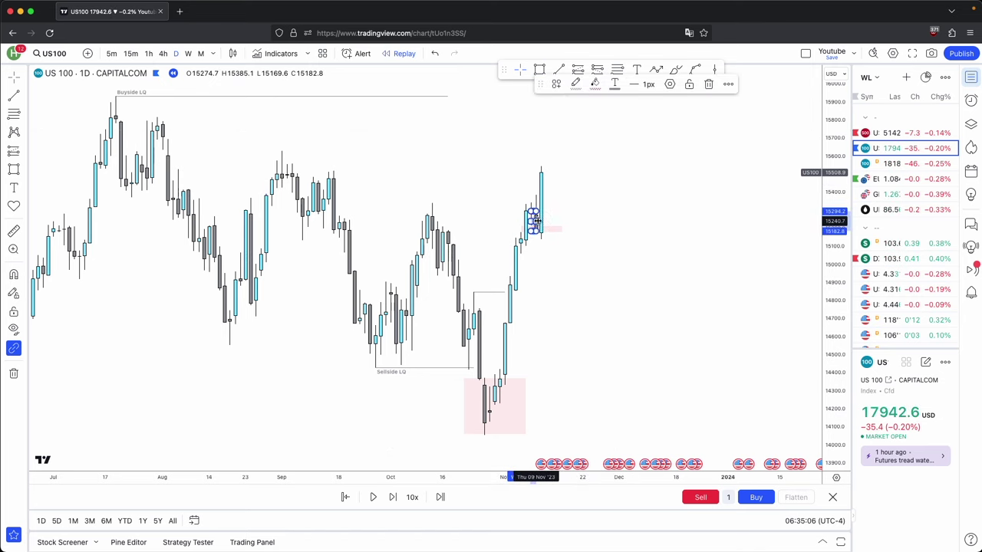
left_click_drag(536, 221, 678, 233)
left_click(685, 249)
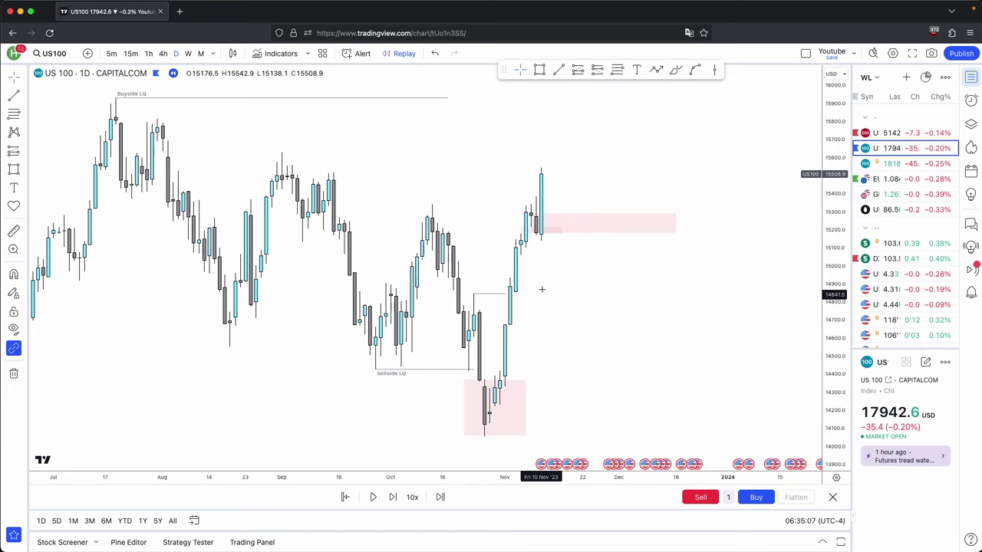
left_click(542, 231)
left_click(655, 70)
left_click(593, 222)
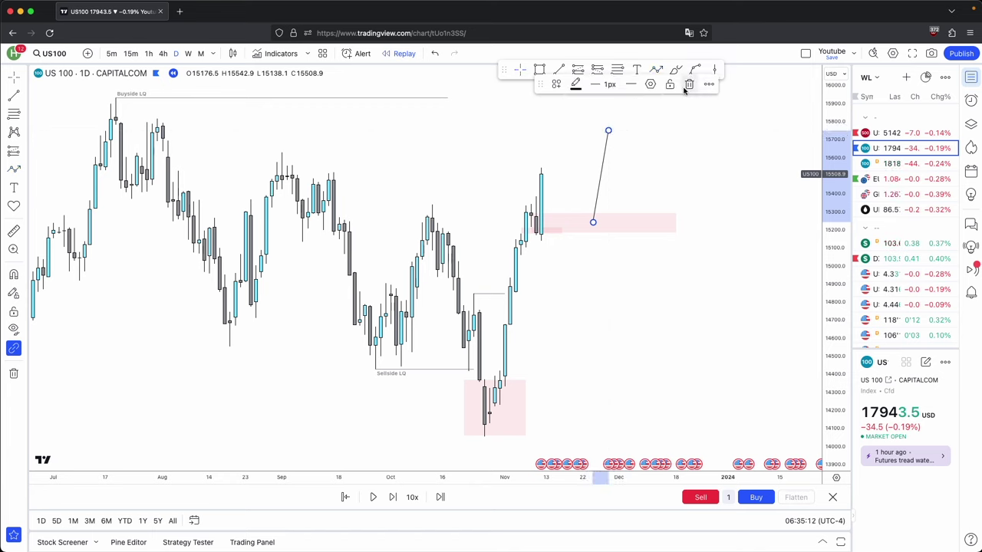
left_click(688, 84)
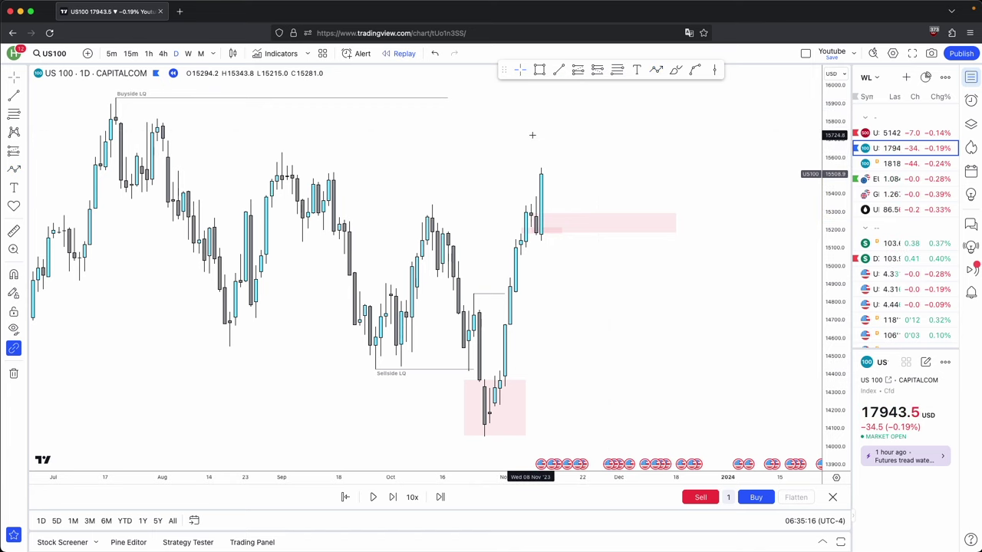
Step: Delete the rectangle that extends from the 9 November candle body to mid-December
left_click_drag(700, 298, 469, 192)
left_click(661, 268)
left_click(661, 230)
key("Delete")
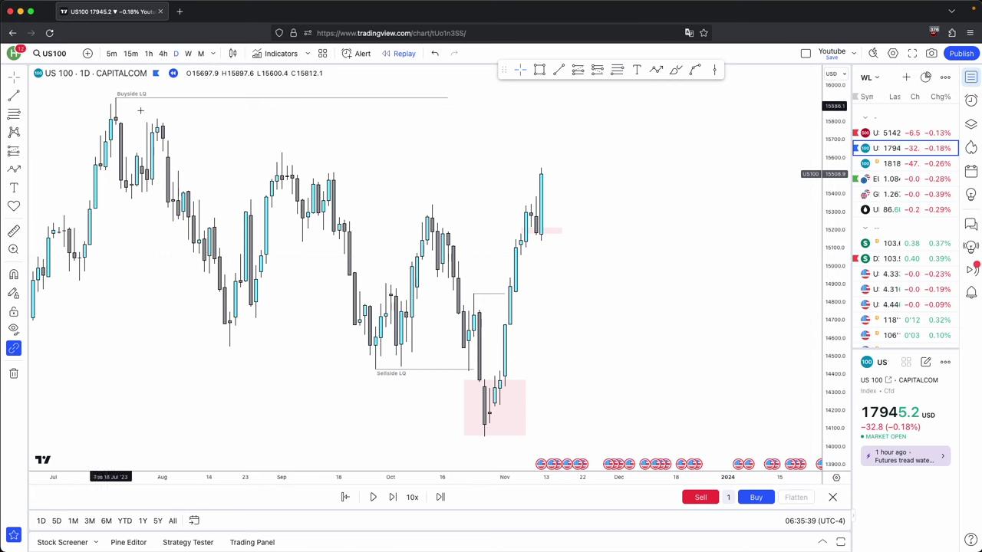
Step: Draw a zigzag path from the latest candle up to about 16600, down to 16080, up to 17120 and down to 16760, and delete it
left_click_drag(835, 239, 834, 377)
scroll(690, 314, "down", 3)
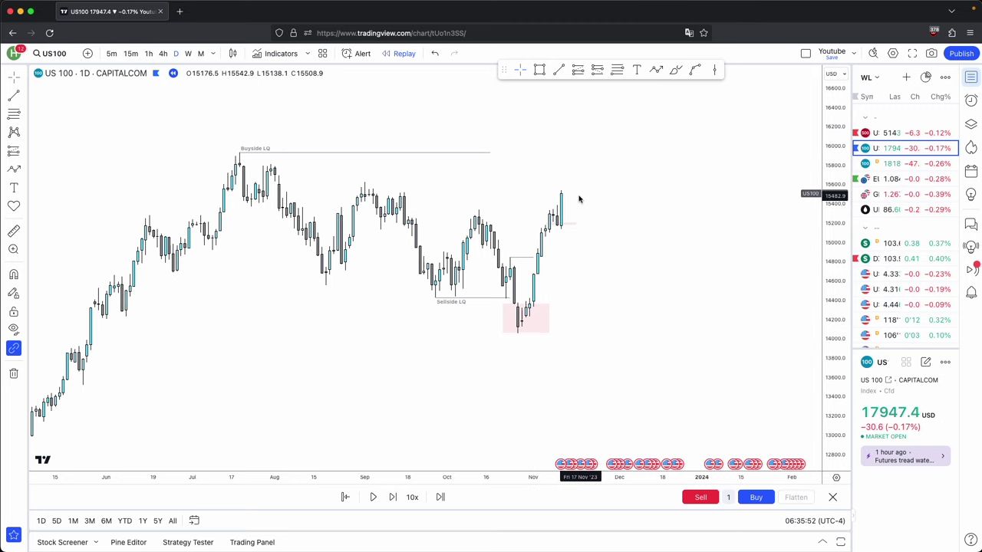
scroll(579, 200, "up", 2)
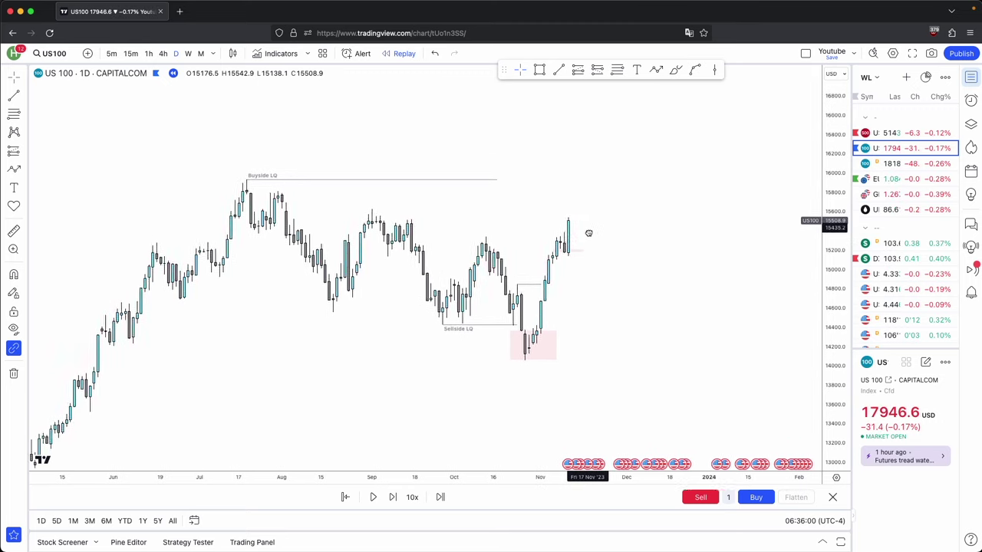
scroll(606, 199, "up", 3)
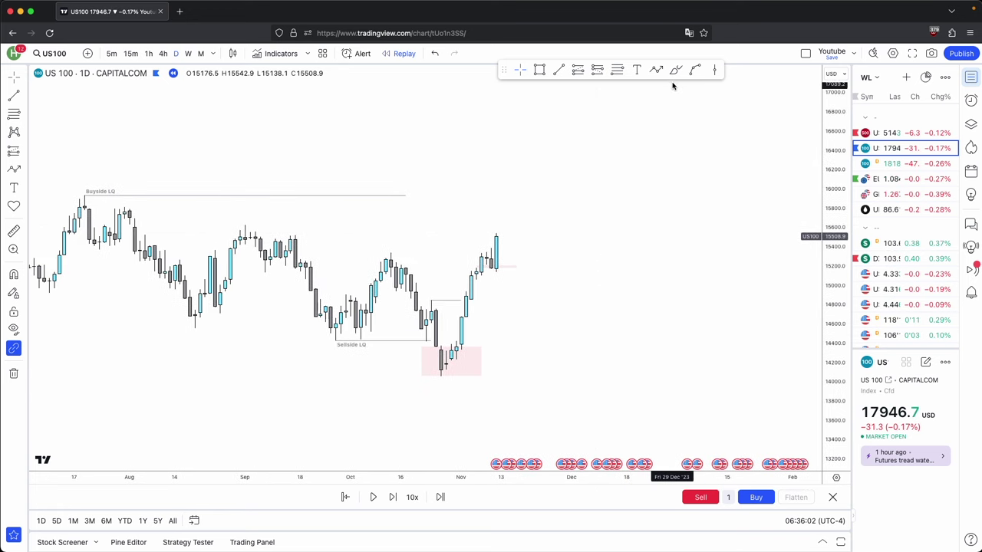
left_click(497, 251)
left_click(521, 132)
left_click(572, 181)
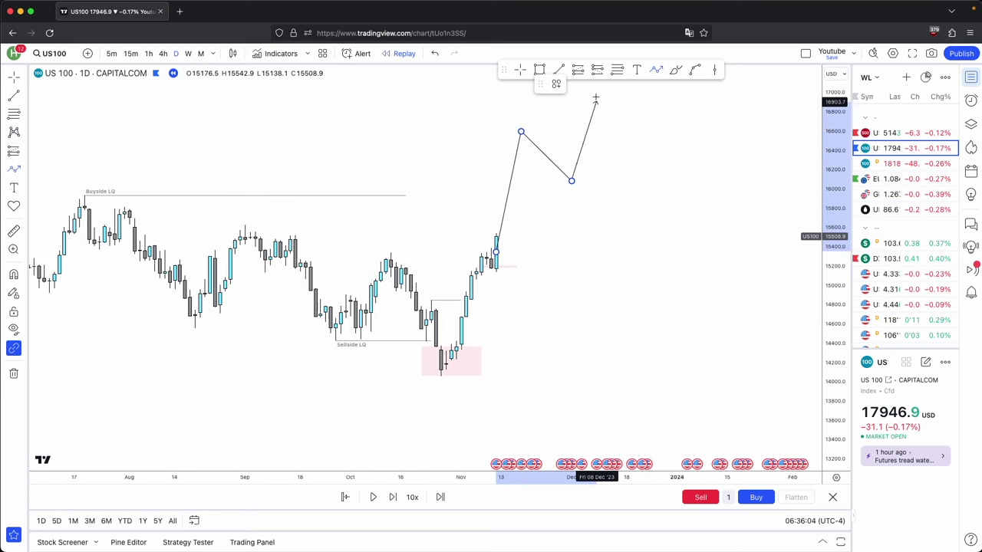
left_click(602, 81)
double_click(637, 115)
left_click(672, 142)
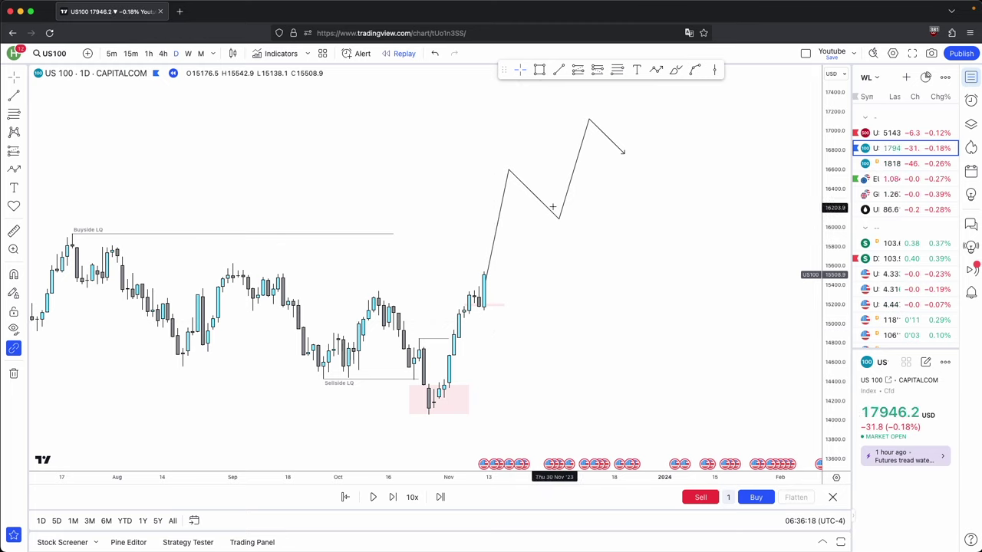
left_click(514, 177)
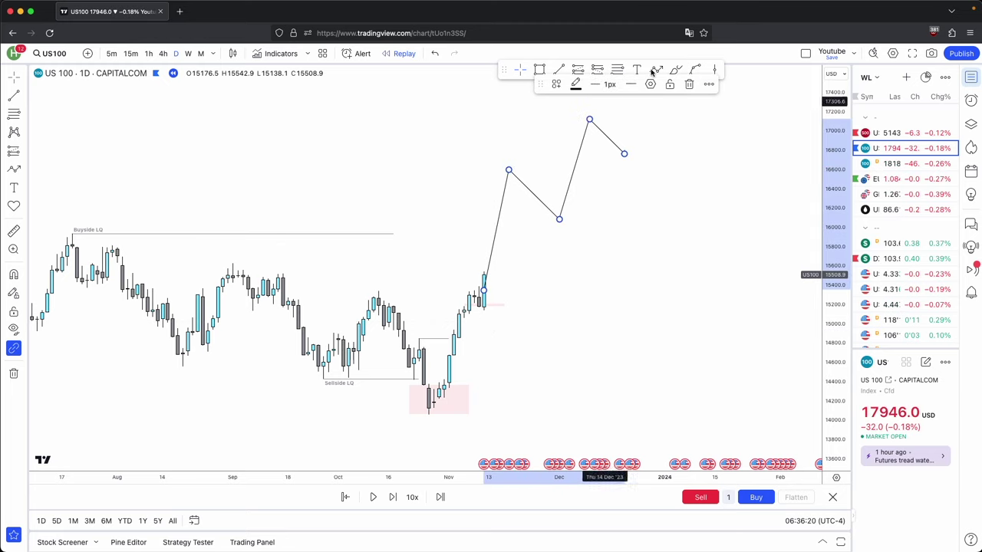
left_click(690, 86)
Step: Advance the replay bar by bar from 10 November to 22 November
left_click(393, 497)
left_click(393, 497)
left_click(392, 497)
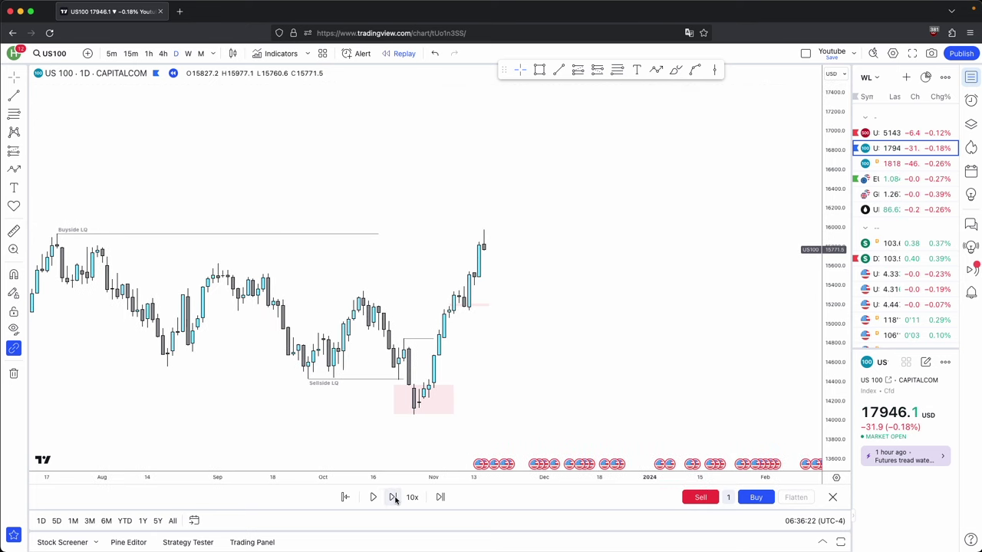
left_click(392, 497)
left_click(392, 497)
left_click(395, 500)
left_click(395, 498)
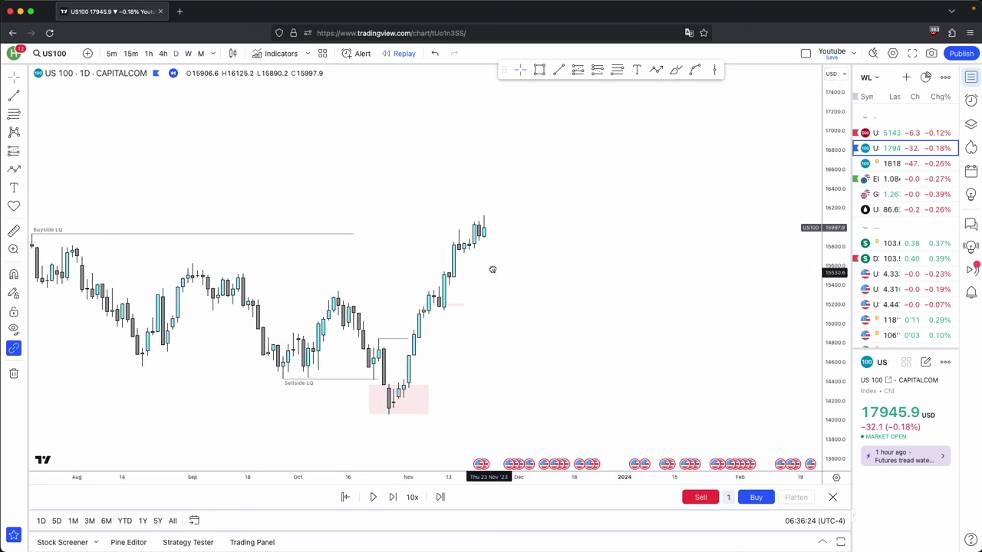
Step: Draw a rectangle over the mid-November gap from about 15760 to 15530, spanning 13 November to 7 December
left_click_drag(494, 270, 542, 251)
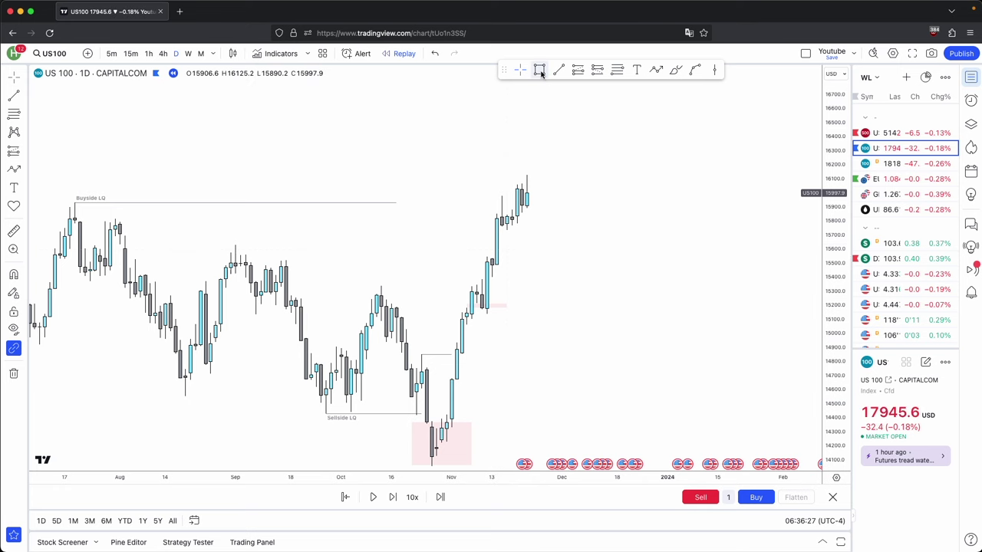
left_click(539, 69)
mouse_move(491, 258)
left_mouse_down()
mouse_move(501, 226)
mouse_move(581, 247)
left_mouse_up()
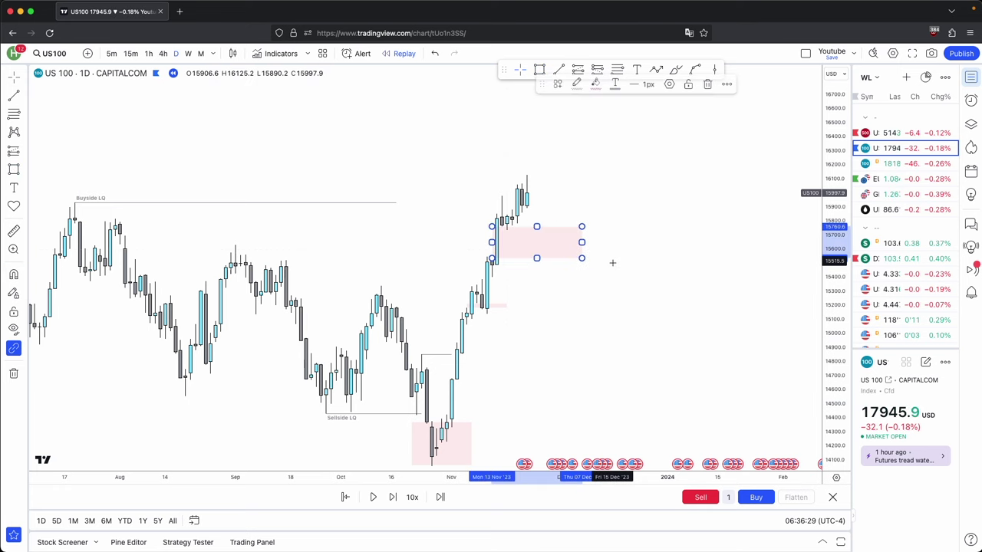
left_click(611, 262)
Step: Delete the Buyside LQ line at the July high
left_click_drag(585, 202, 666, 212)
scroll(659, 213, "down", 2)
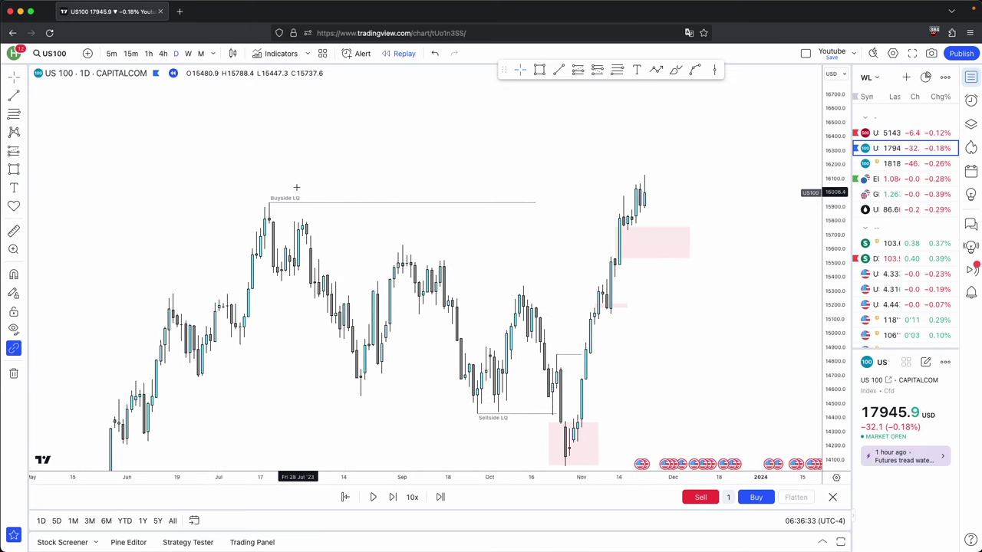
left_click(334, 203)
left_click(708, 83)
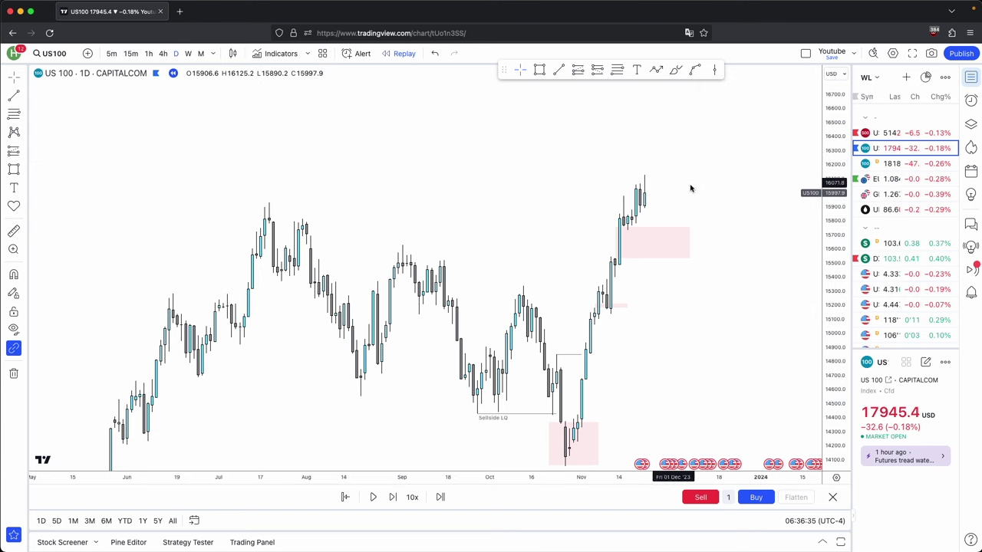
Step: Advance the replay bar by bar to 5 December
left_click_drag(616, 467, 507, 403)
left_click(391, 497)
left_click(391, 497)
left_click(391, 497)
left_click(391, 497)
left_click(392, 497)
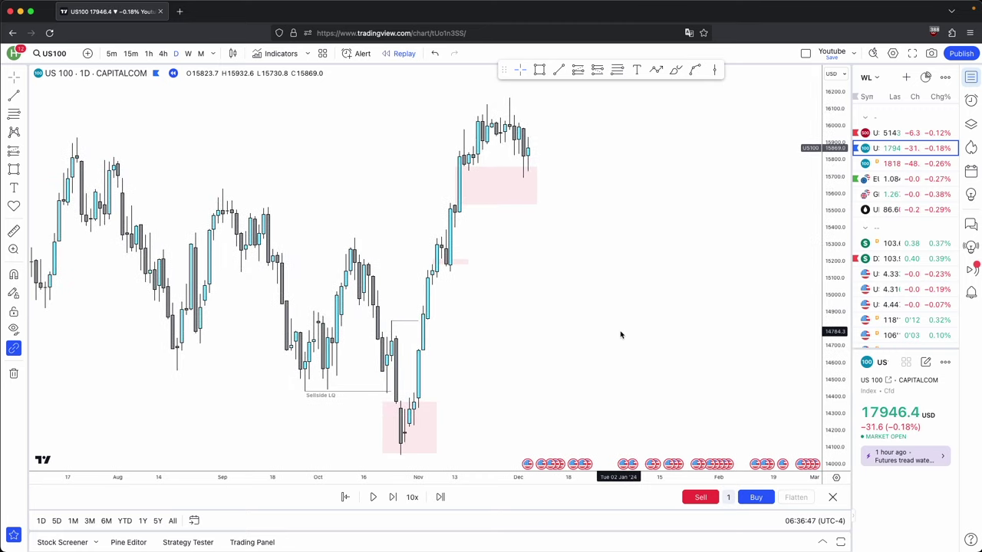
Step: Review the text note listing HTF direction, HTF PDA, DOL and sweeps, and return to the latest candles
scroll(621, 335, "right", 10)
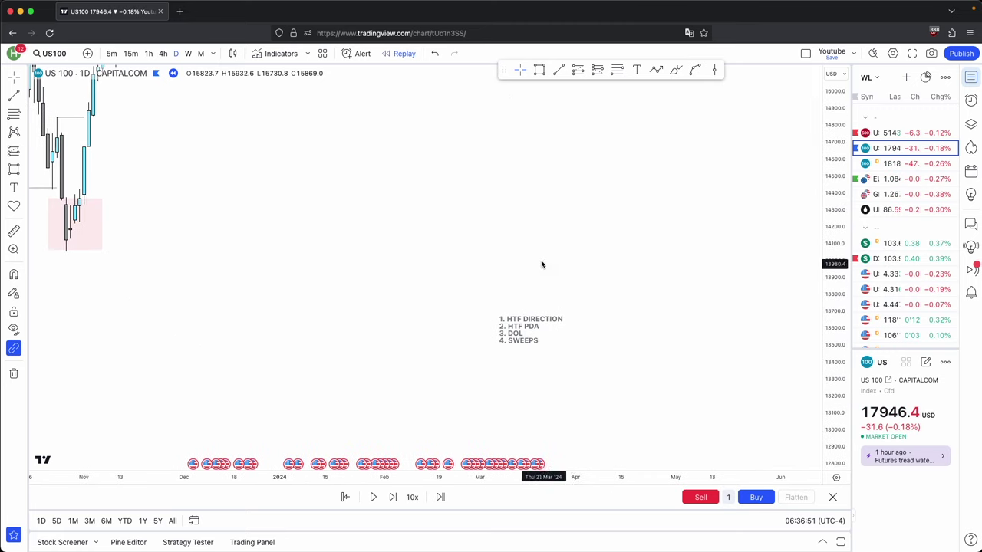
scroll(541, 263, "right", 3)
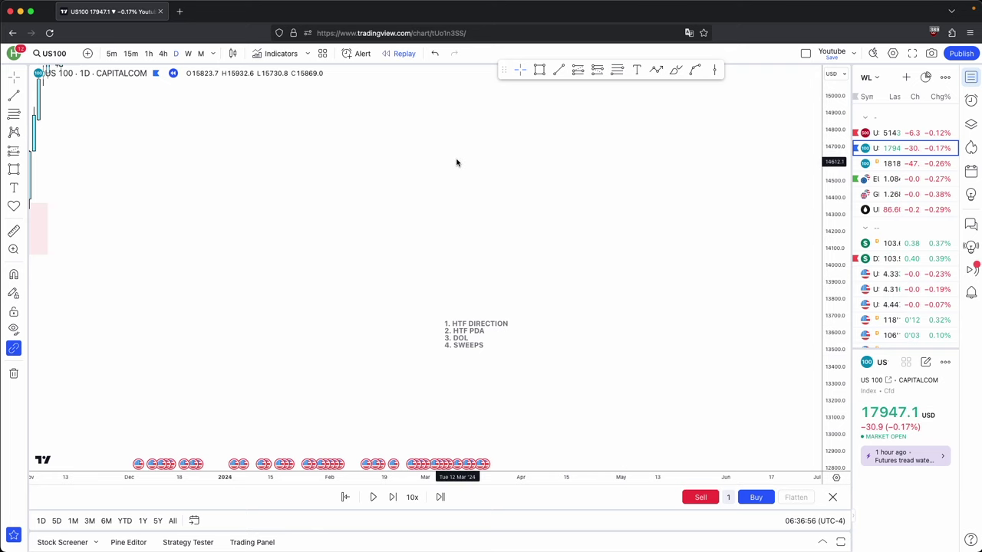
scroll(456, 163, "left", 10)
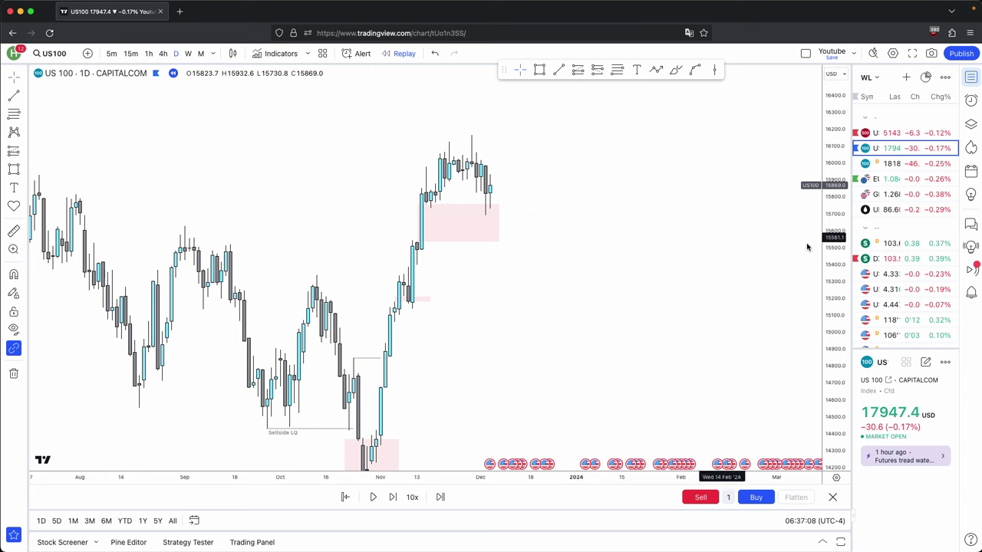
scroll(791, 353, "left", 3)
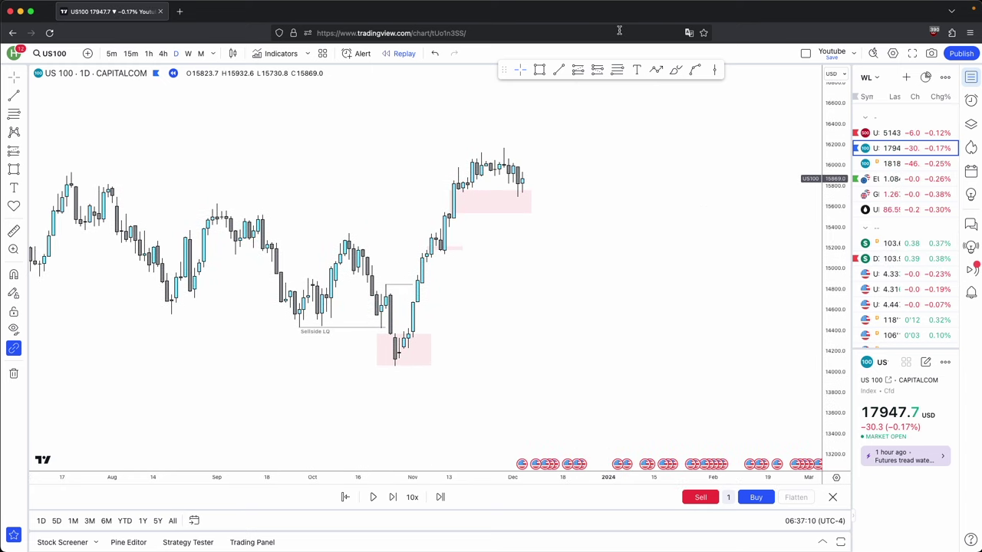
Step: Draw a horizontal trend line at about 15734 from the 16 November low to about 18 December
left_click_drag(842, 267, 686, 243)
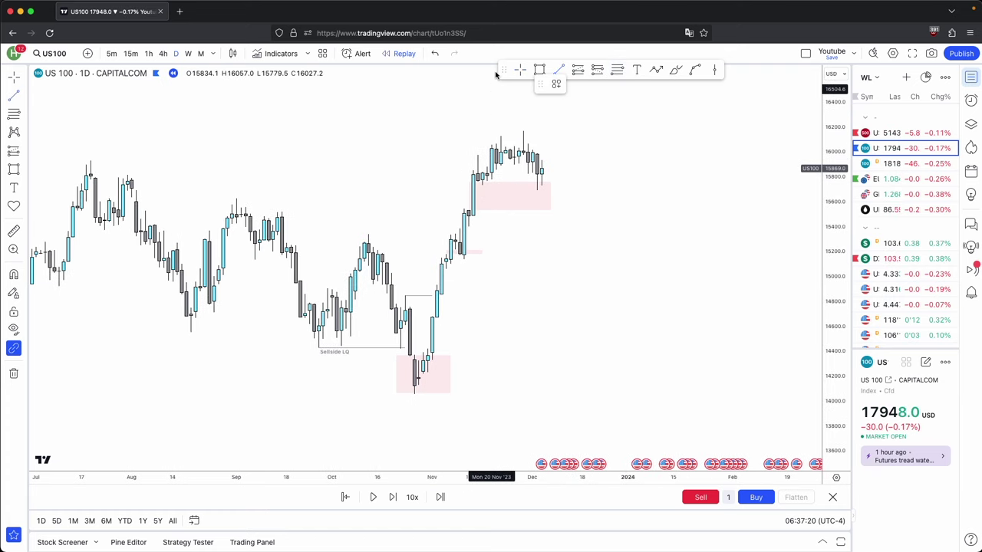
key("super")
left_click(482, 185, "super")
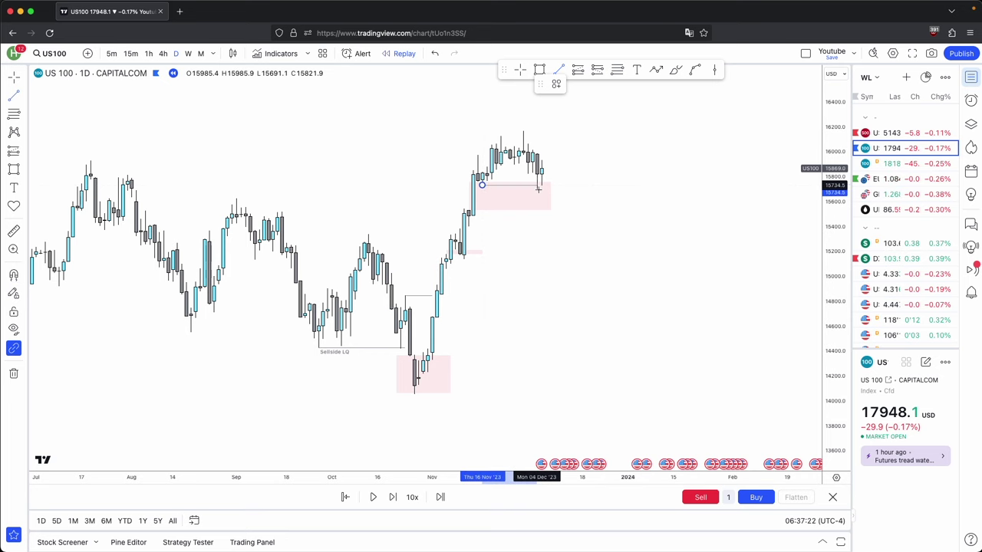
left_click(582, 184, "shift")
left_click(539, 146)
Step: Examine the early-December lows against the trend line at the 16 November low and the rectangle beneath it
left_click_drag(830, 351, 824, 301)
left_click_drag(547, 174, 575, 273)
left_click_drag(591, 160, 619, 131)
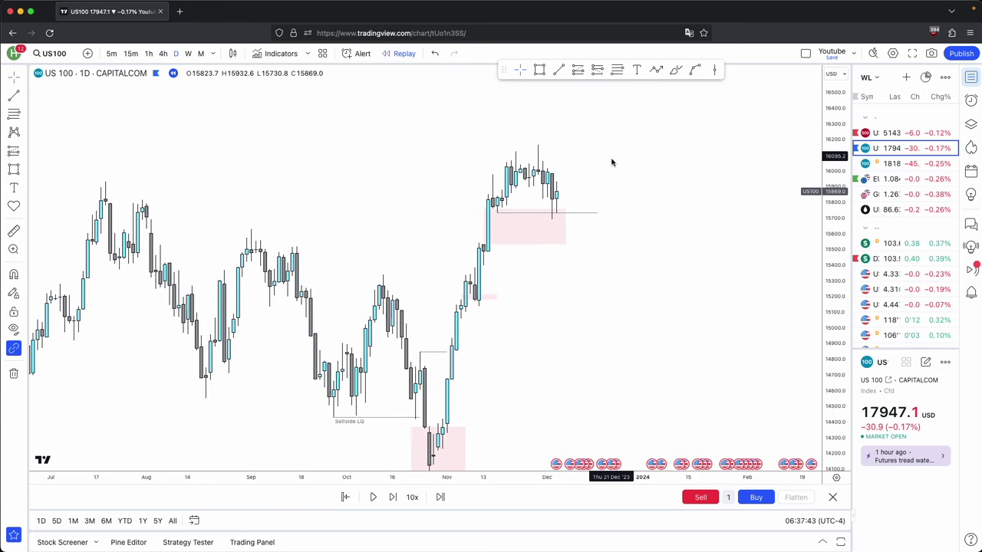
scroll(612, 160, "up", 2)
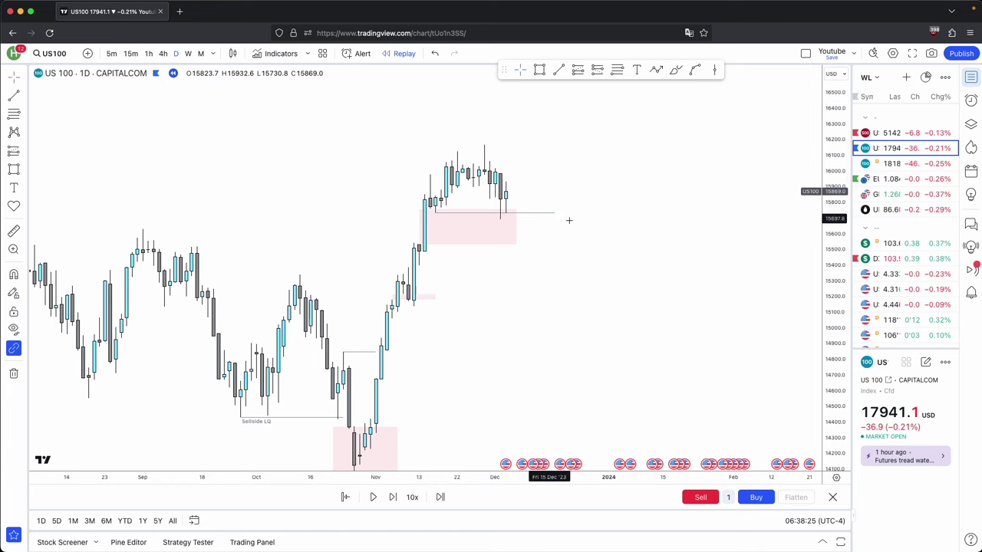
left_click_drag(589, 209, 609, 180)
left_click_drag(830, 221, 830, 200)
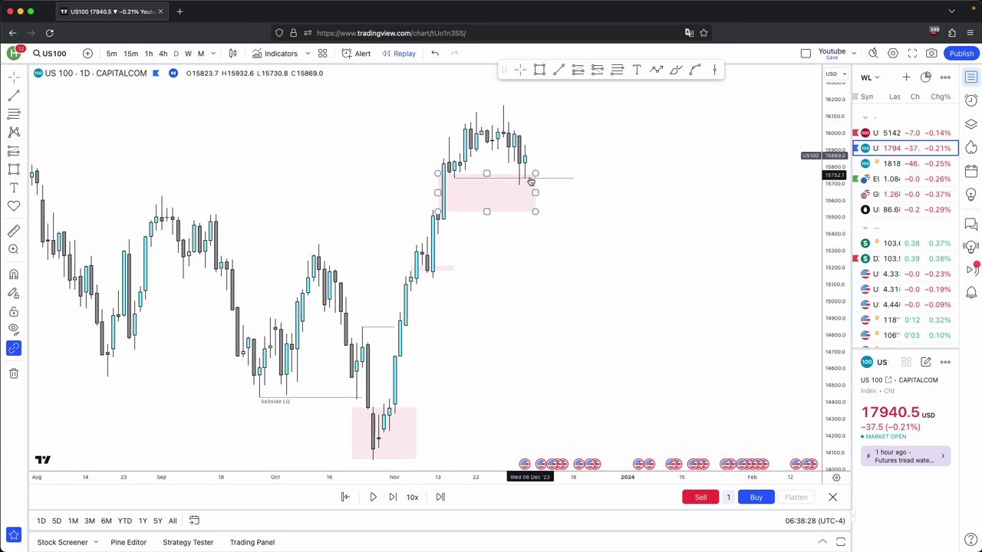
left_click_drag(465, 182, 479, 208)
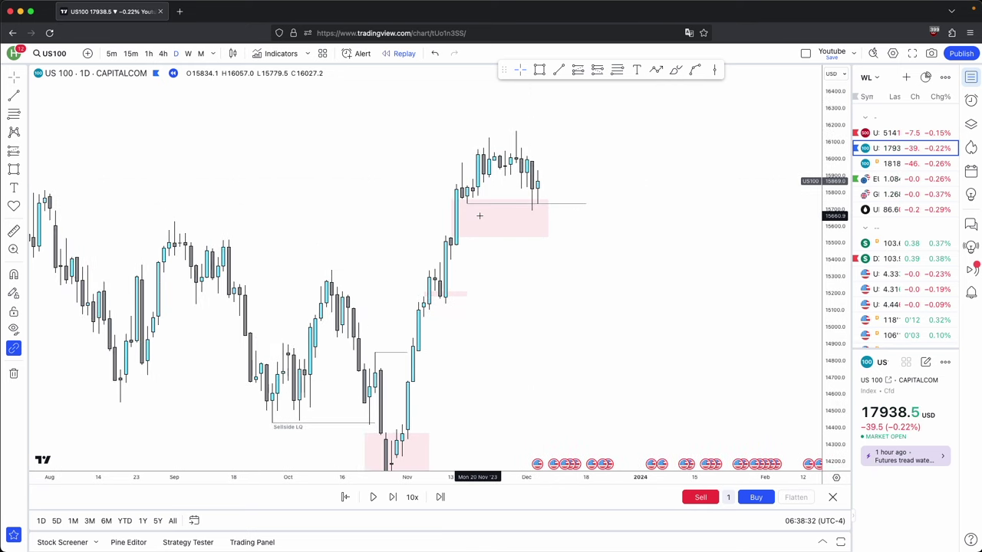
left_click_drag(565, 155, 542, 184)
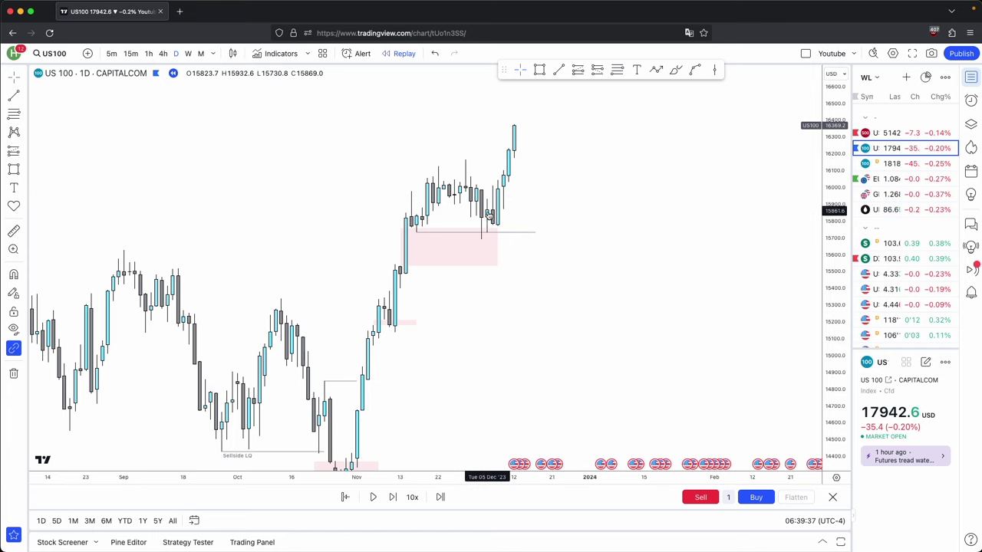
Step: Extend the mid-November rectangle's end to about 18 December, matching the trend line's end, and slightly adjust its starting edge
scroll(553, 253, "up", 2)
left_click_drag(508, 253, 543, 254)
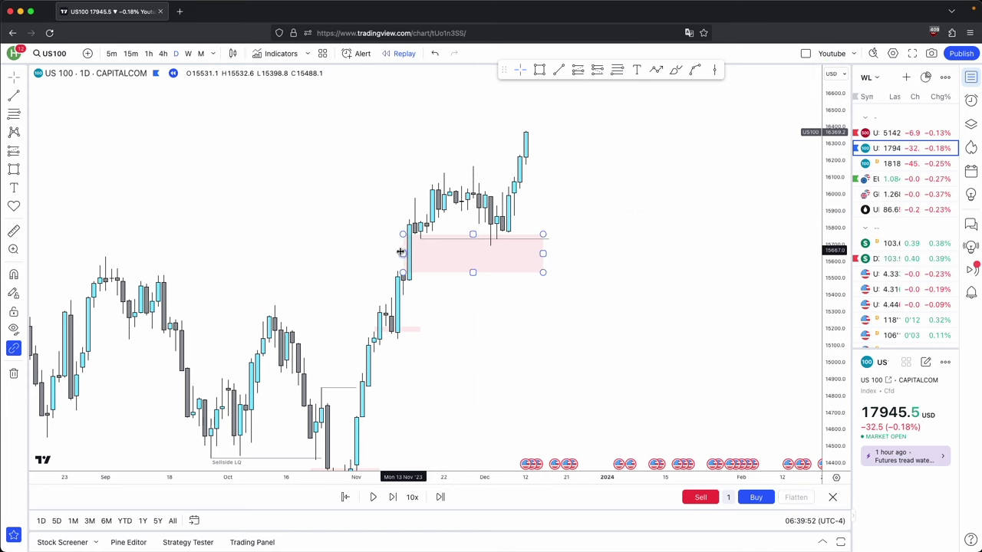
mouse_move(403, 253)
left_mouse_down()
mouse_move(415, 252)
mouse_move(404, 253)
left_mouse_up()
left_click(442, 296)
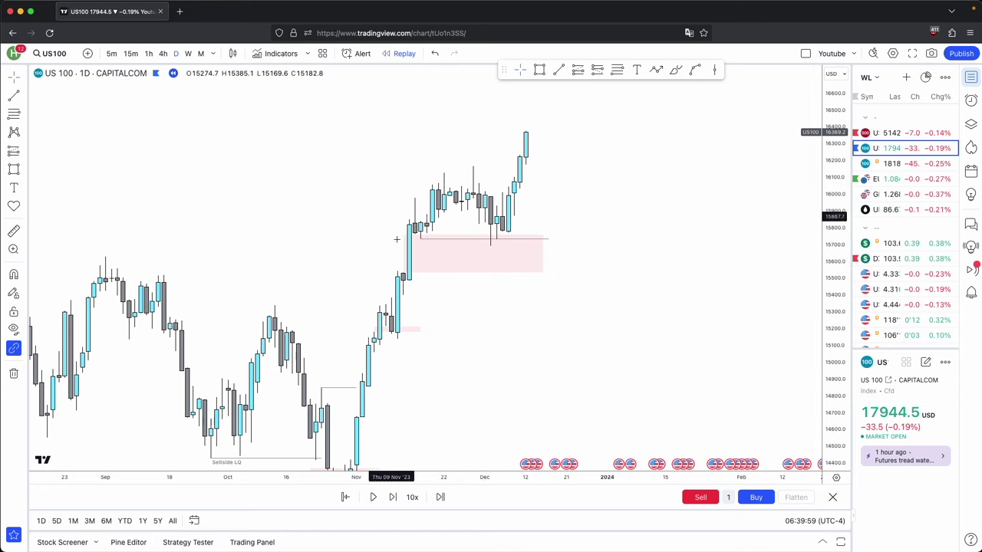
mouse_move(550, 279)
left_mouse_down()
mouse_move(549, 289)
mouse_move(549, 263)
left_mouse_up()
left_click(587, 270)
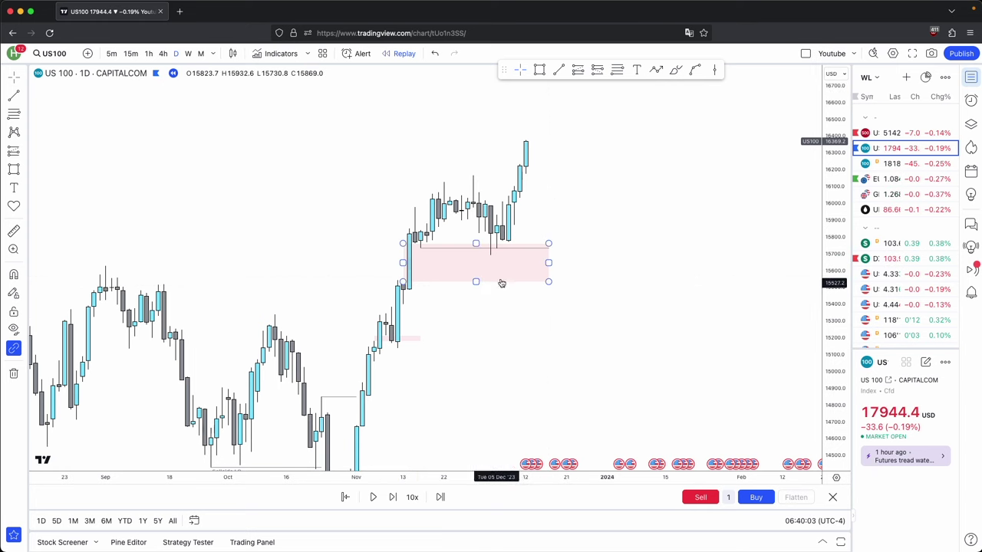
Step: Advance the replay bar by bar from mid-December to early January 2024
left_click_drag(550, 244, 541, 257)
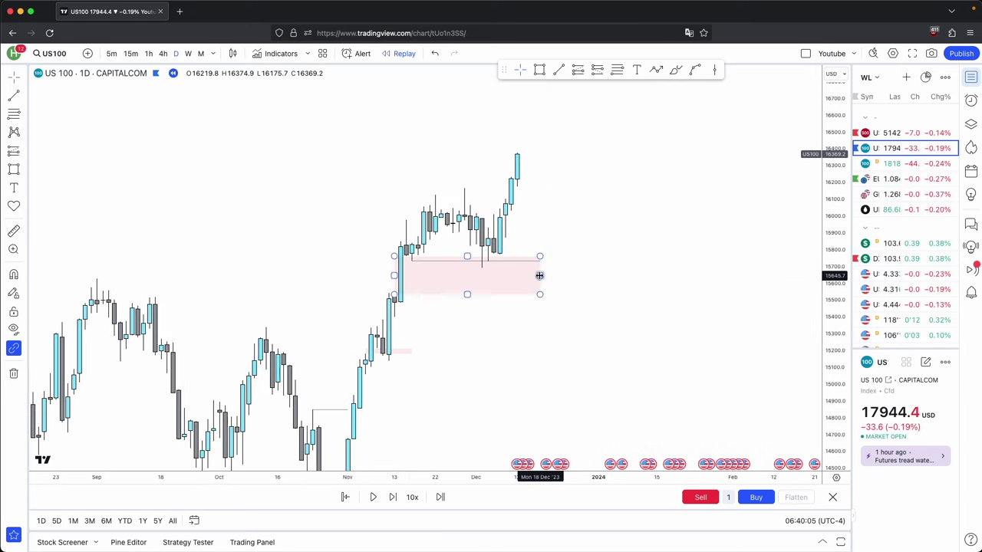
left_click_drag(686, 350, 680, 356)
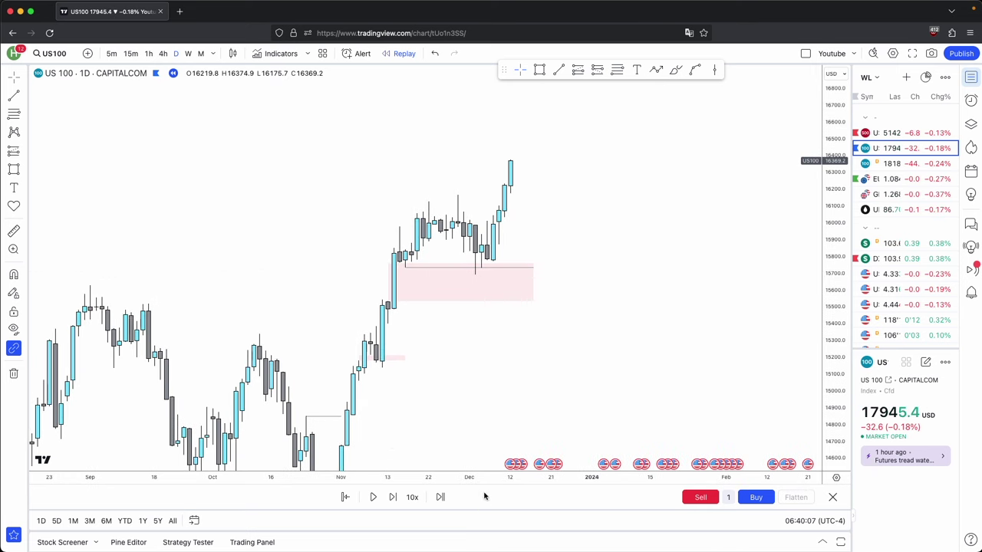
left_click_drag(511, 346, 495, 391)
left_click(386, 497)
left_click(390, 497)
left_click(391, 497)
left_click(391, 497)
left_click(392, 497)
left_click(392, 497)
left_click(392, 497)
left_click(392, 497)
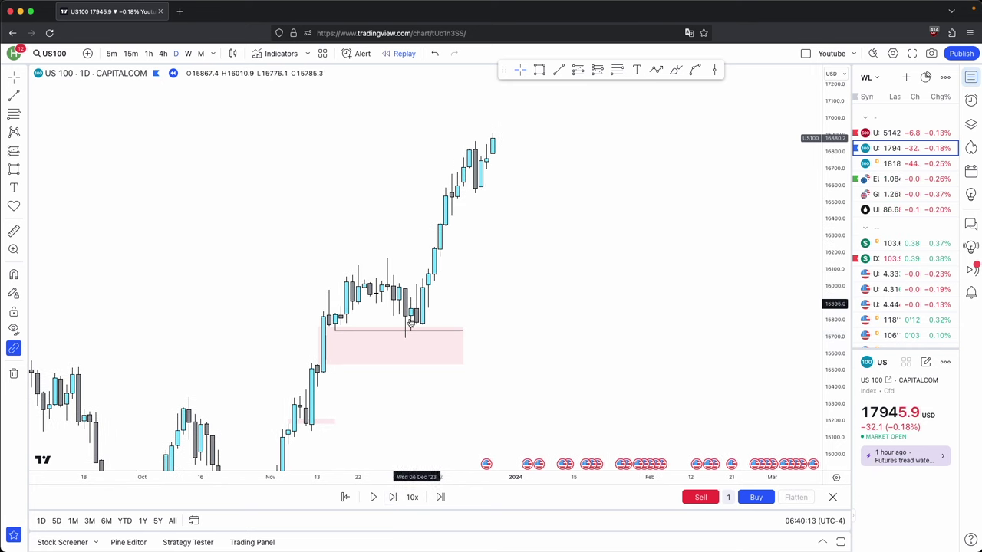
left_click(392, 497)
left_click(392, 497)
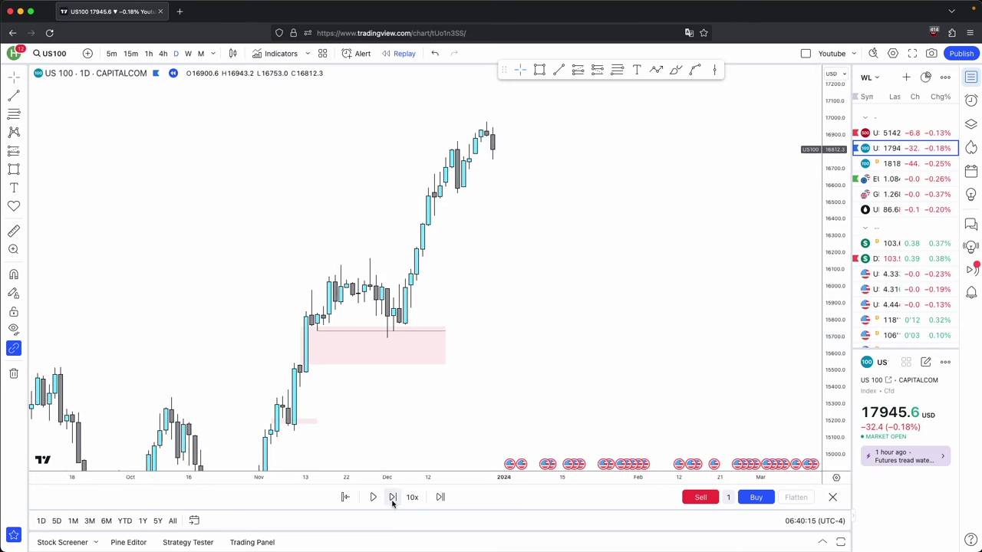
left_click(392, 497)
left_click(392, 497)
left_click(392, 497)
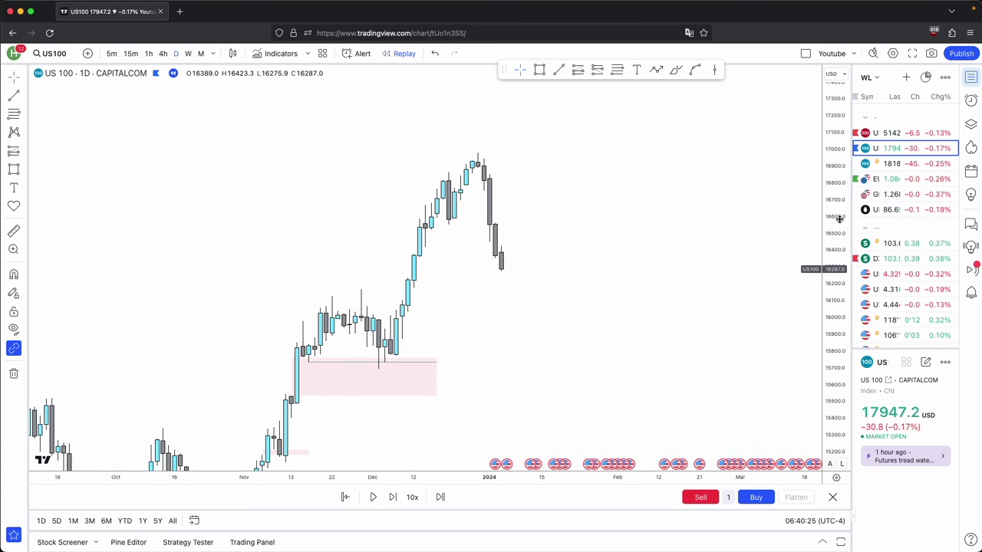
Step: Draw a PD array rectangle from about 16230 to 16350, starting around 11 December and ending about 24 January
left_click_drag(842, 220, 842, 261)
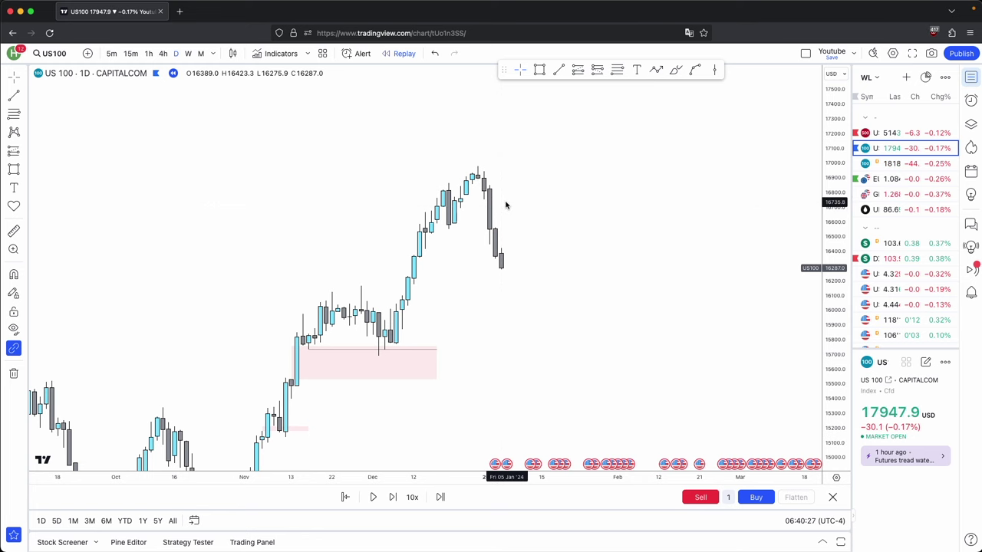
left_click_drag(511, 254, 495, 144)
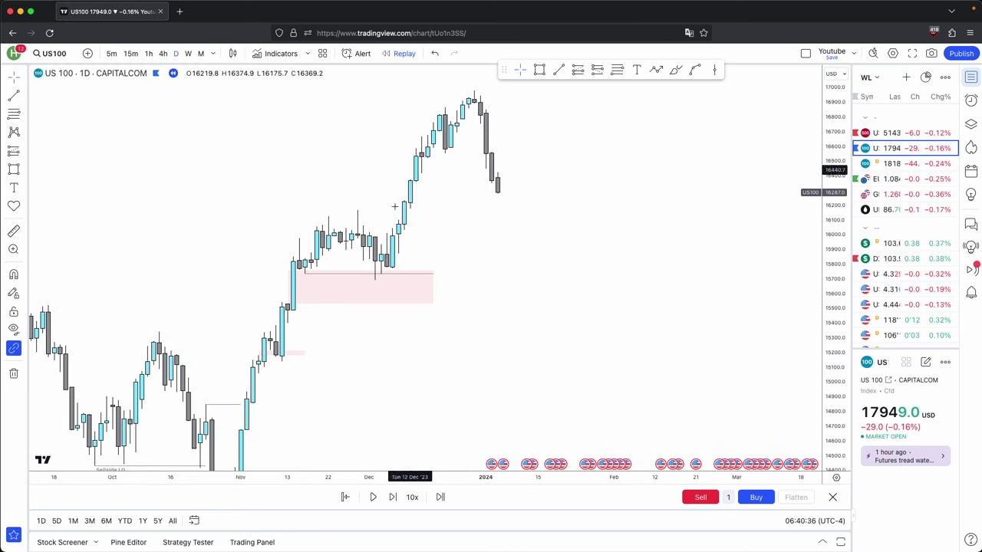
left_click_drag(537, 168, 543, 186)
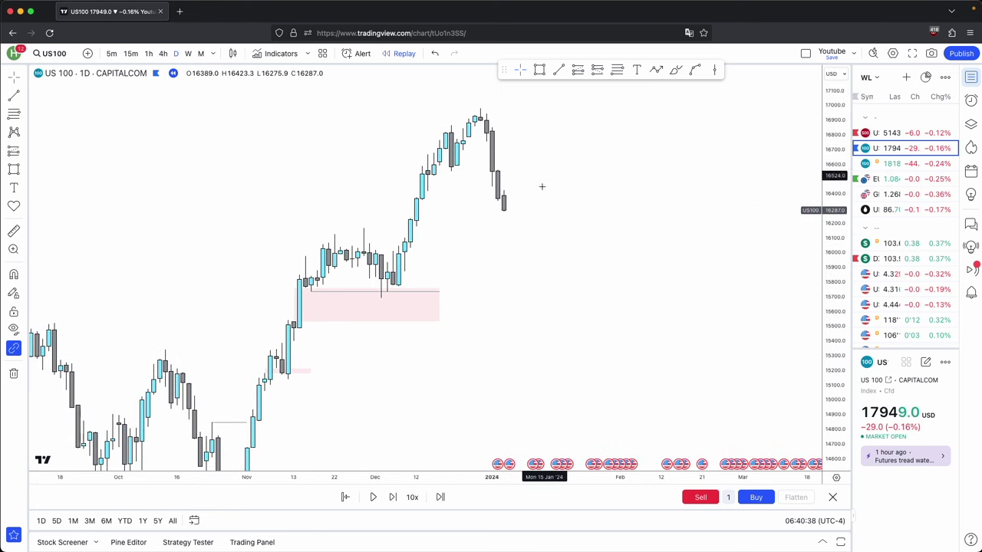
left_click(542, 69)
mouse_move(408, 200)
left_mouse_down()
mouse_move(424, 218)
mouse_move(585, 209)
left_mouse_up()
Step: Measure the rise from the 5 December low to the 28 December high with a Fib retracement and remove it
left_click(617, 69)
left_click(380, 298)
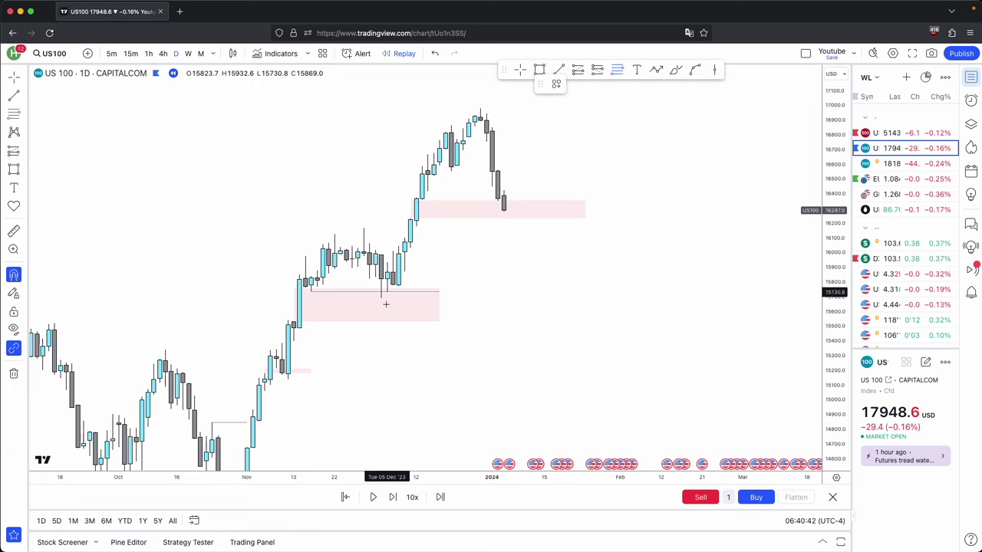
left_click(481, 93)
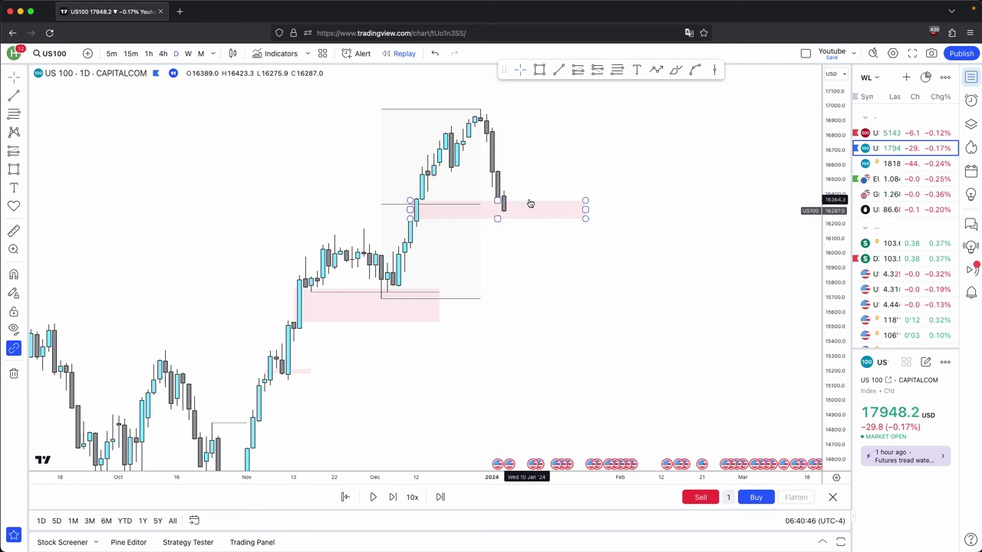
left_click(480, 110)
key("Delete")
key("alt+t")
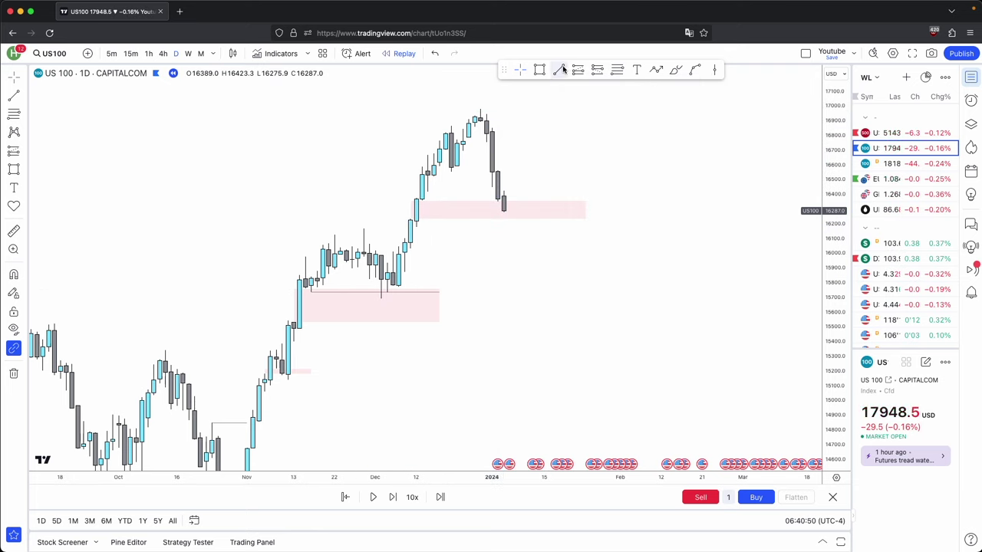
left_click(500, 175)
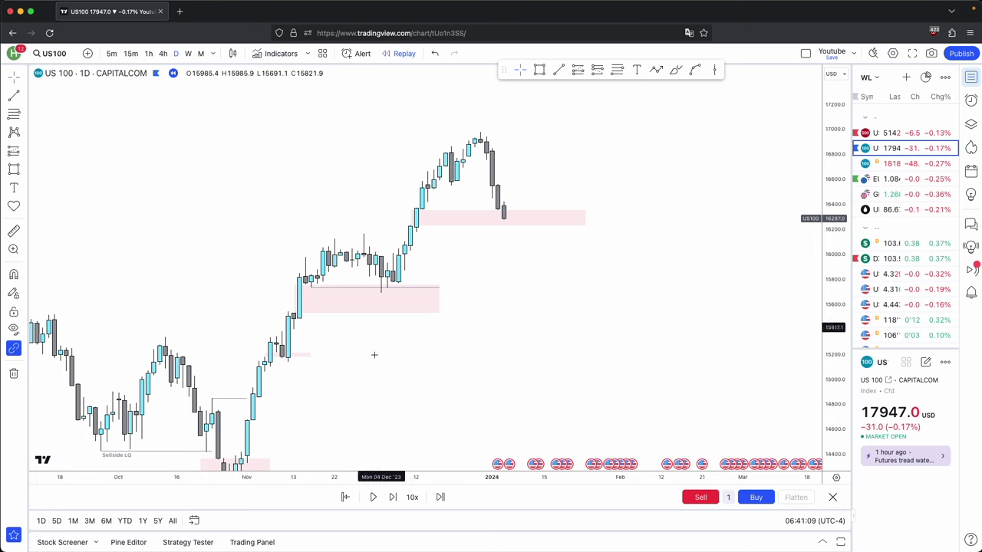
Step: Switch the chart to the weekly timeframe and examine the late-2021 highs against the latest candles
left_click_drag(368, 147, 398, 115)
scroll(371, 120, "down", 1)
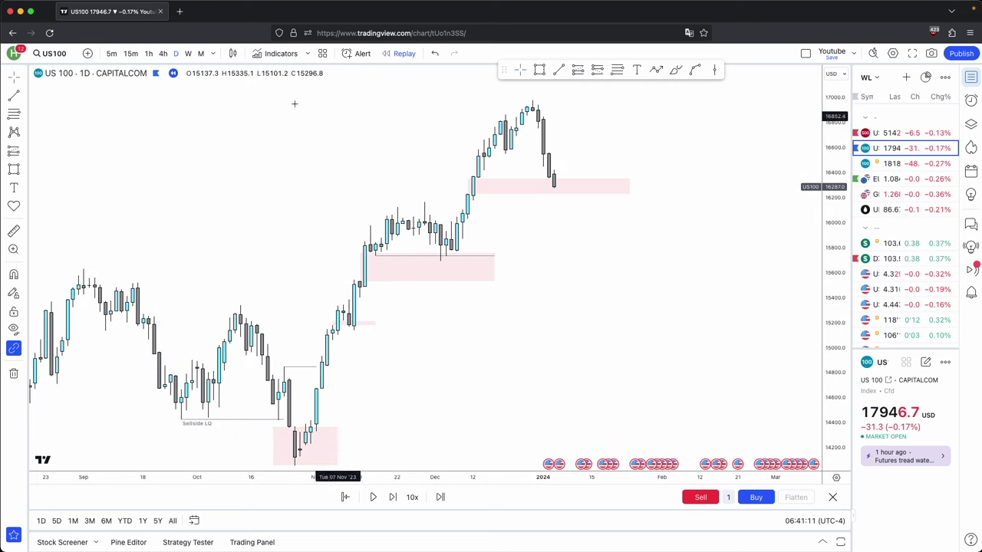
left_click(188, 53)
left_click_drag(679, 333, 678, 256)
left_click_drag(833, 244, 833, 296)
scroll(651, 258, "down", 2)
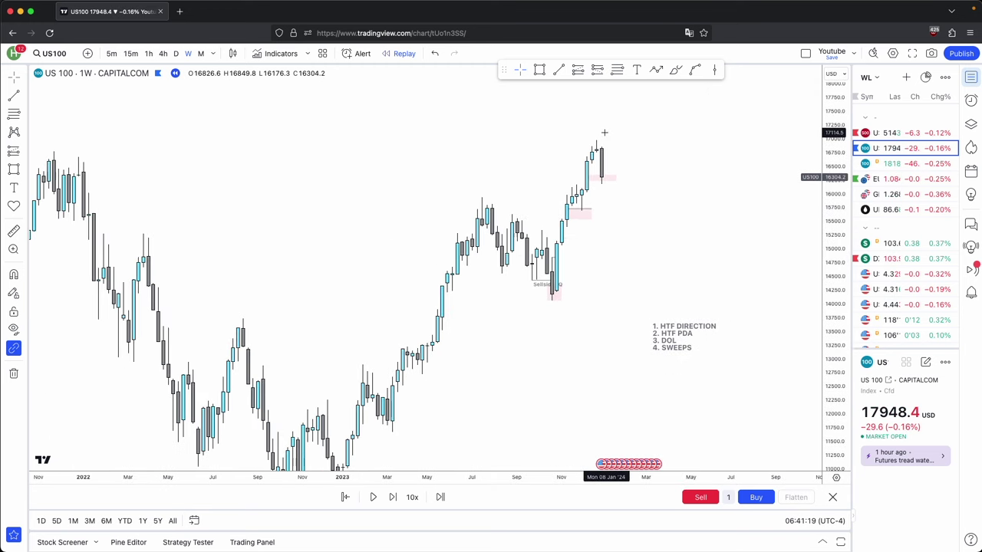
scroll(197, 149, "up", 5)
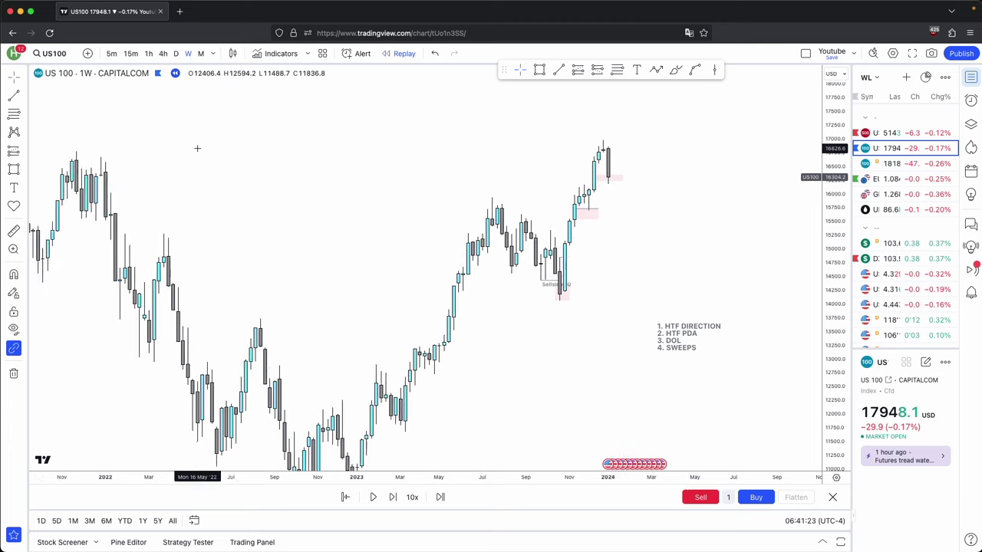
scroll(342, 143, "down", 5)
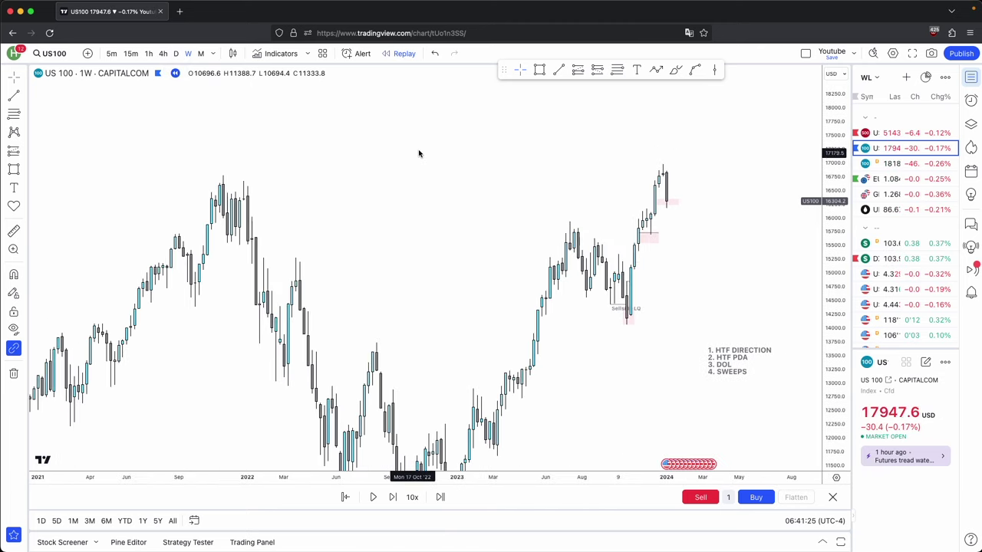
Step: Draw a horizontal trend line from the November 2021 high at about 16770 towards late 2023, and delete it
left_click_drag(375, 175, 673, 176)
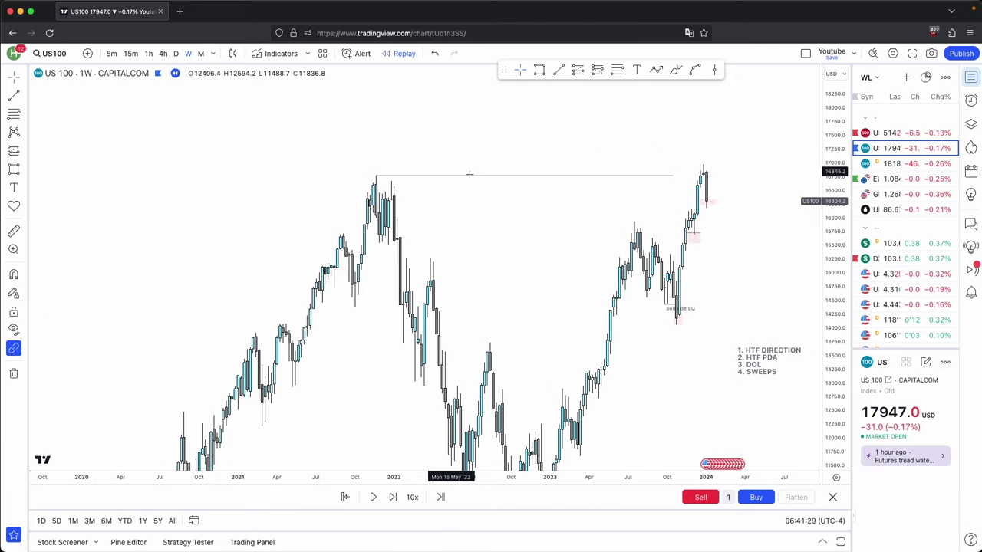
scroll(595, 219, "up", 3)
scroll(301, 157, "up", 2)
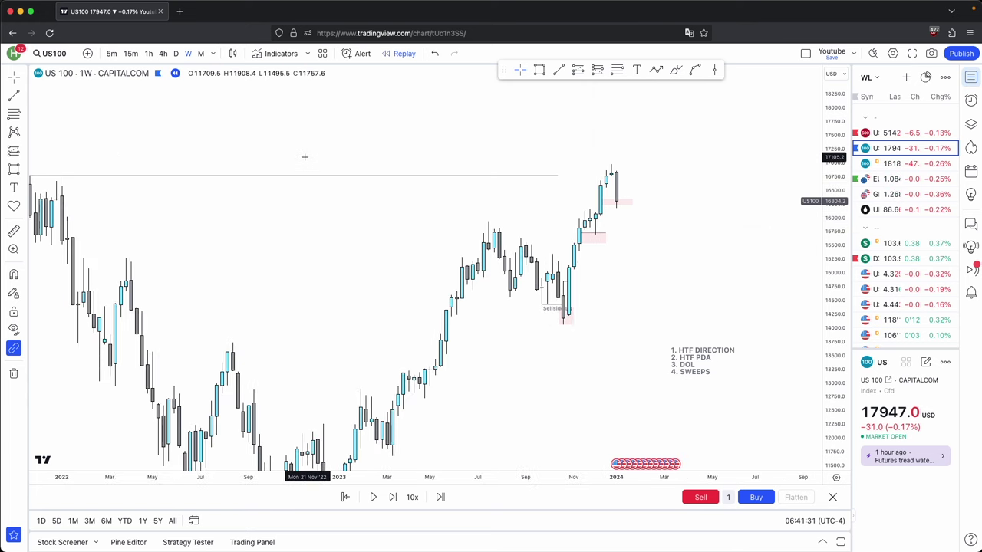
left_click(555, 176)
left_click(705, 82)
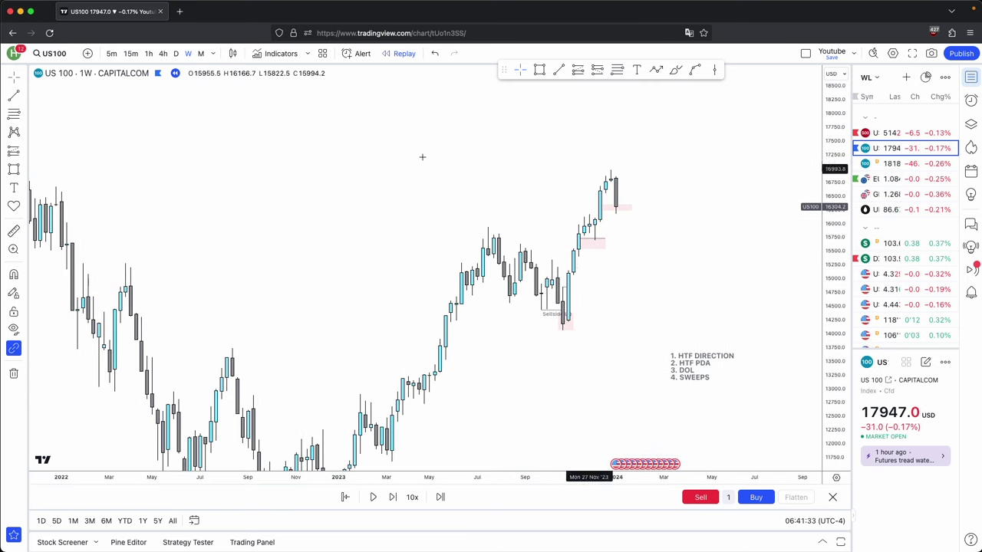
Step: Examine the December and early-January weekly candles against the newest PD array rectangle
scroll(153, 166, "down", 3)
scroll(445, 184, "up", 3)
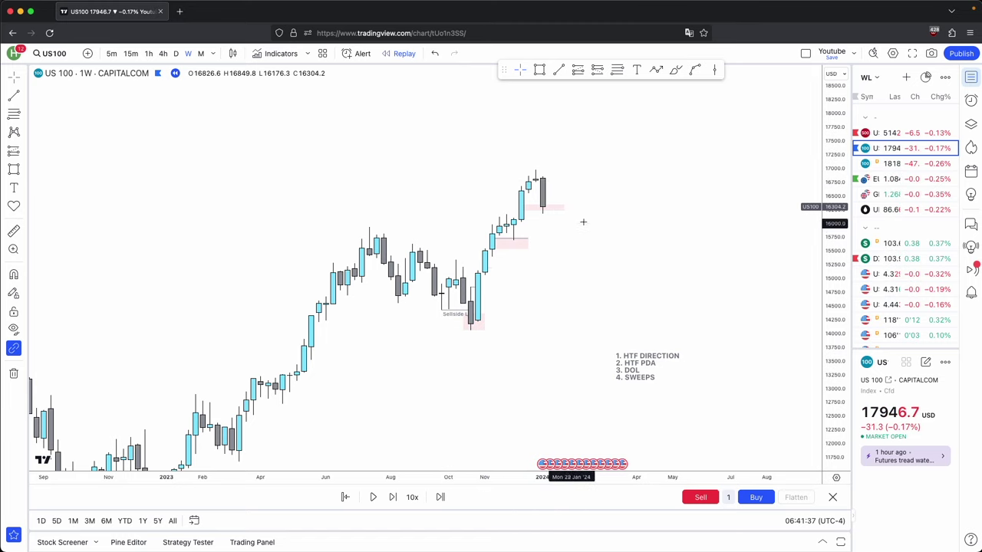
left_click_drag(842, 282, 822, 218)
left_click_drag(701, 242, 714, 264)
scroll(682, 255, "up", 1)
left_click_drag(575, 254, 615, 264)
scroll(614, 263, "up", 2)
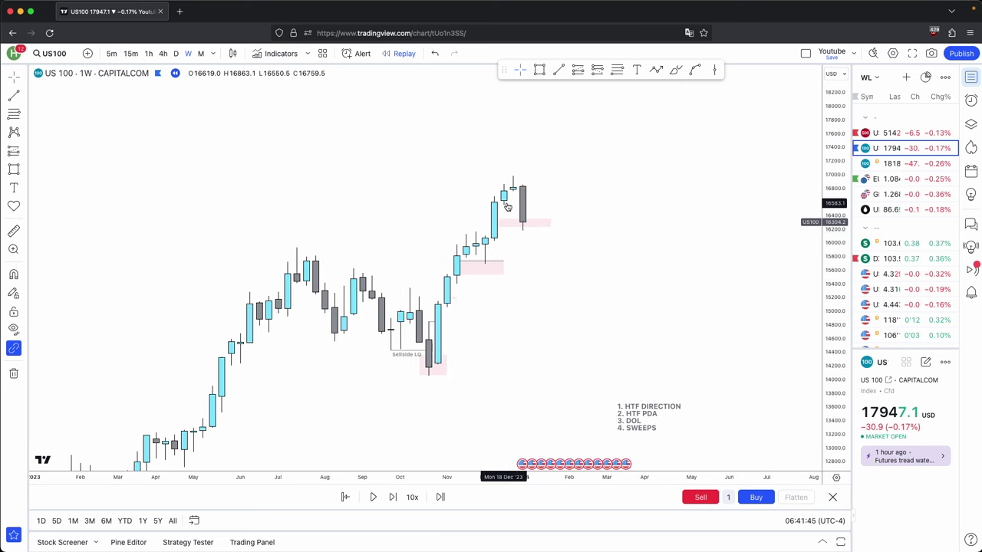
Step: Return to the daily timeframe and move the newest rectangle's starting edge to 12 December
left_click(177, 55)
left_click_drag(825, 341, 824, 146)
left_click_drag(751, 233, 723, 287)
scroll(723, 288, "down", 3)
scroll(722, 288, "down", 1)
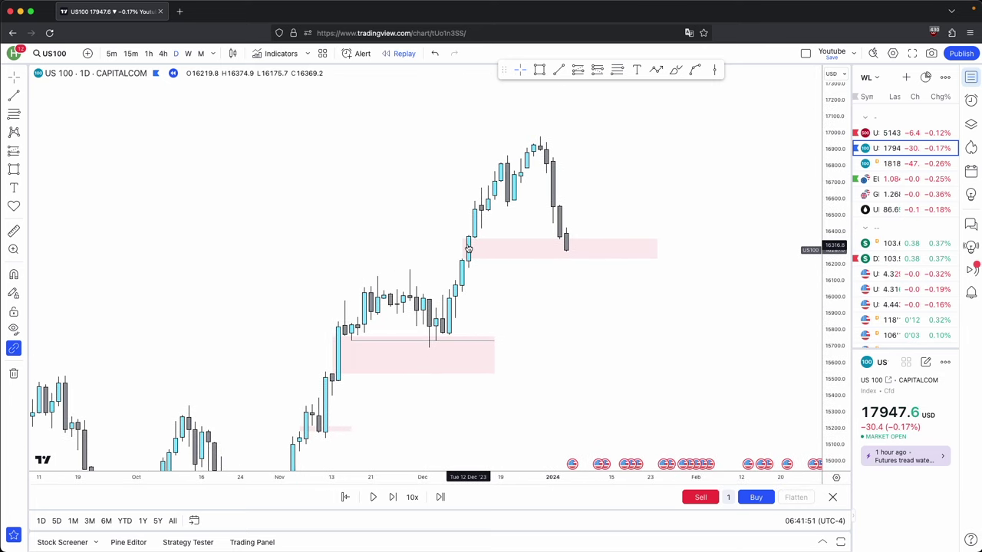
left_click_drag(461, 248, 468, 248)
left_click(427, 204)
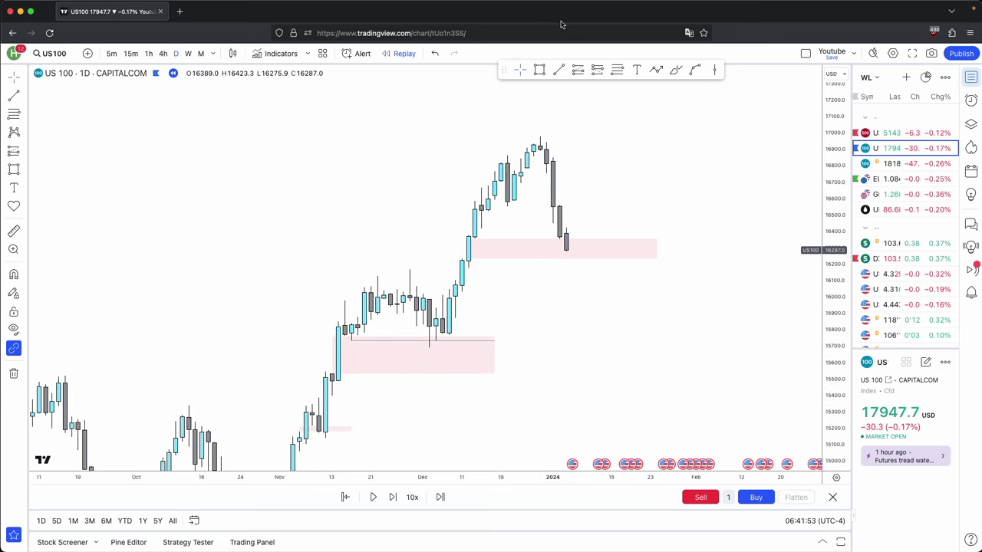
Step: Measure the December rise from its low to the late-December high again with a Fib retracement, and delete the retracement
left_click(617, 70)
left_click(429, 348, "super")
left_click(535, 122)
left_click_drag(533, 144, 542, 307)
left_click(669, 86)
Step: Draw a horizontal trend line from the 28 December high at about 16978 to about 24 January and label it "Buyside LQ"
scroll(577, 214, "right", 2)
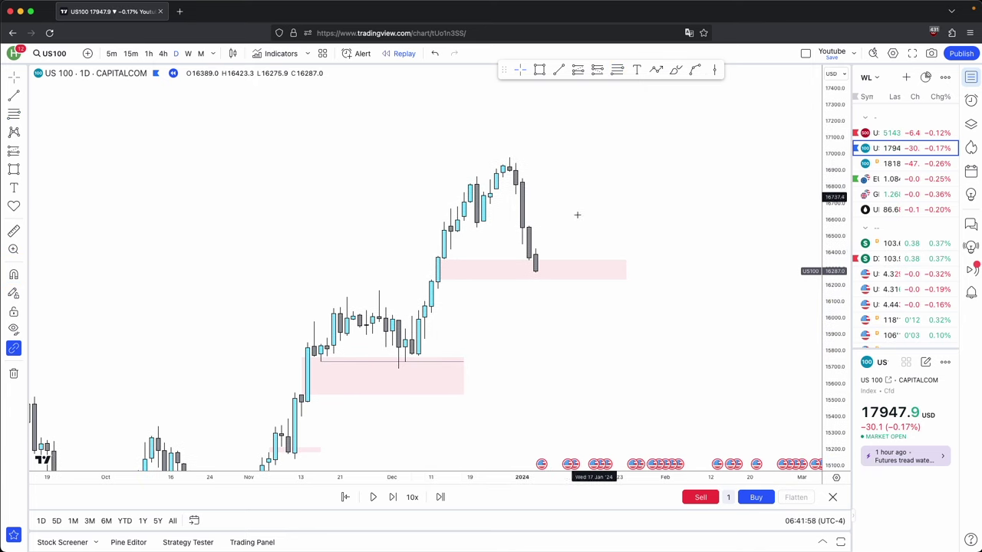
scroll(555, 215, "right", 1)
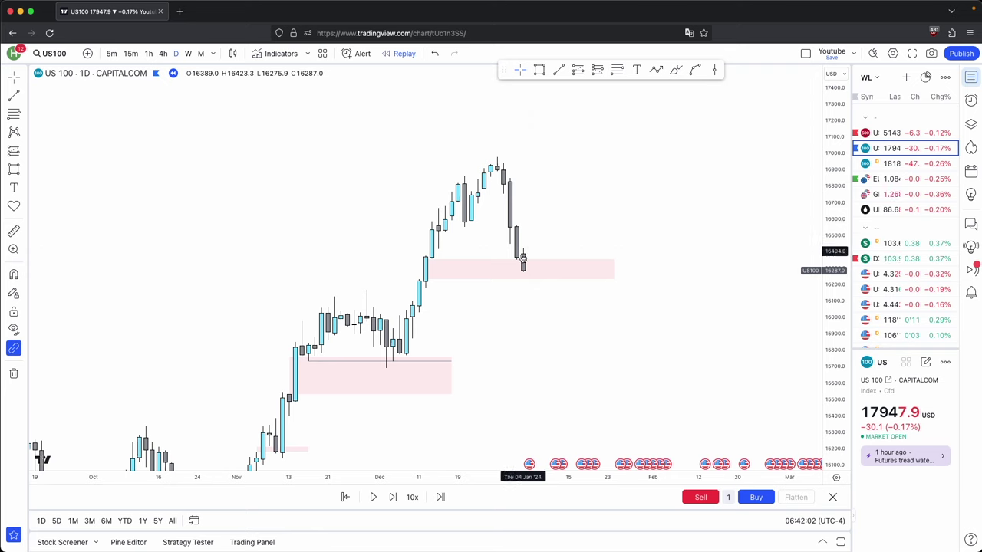
left_click(425, 276)
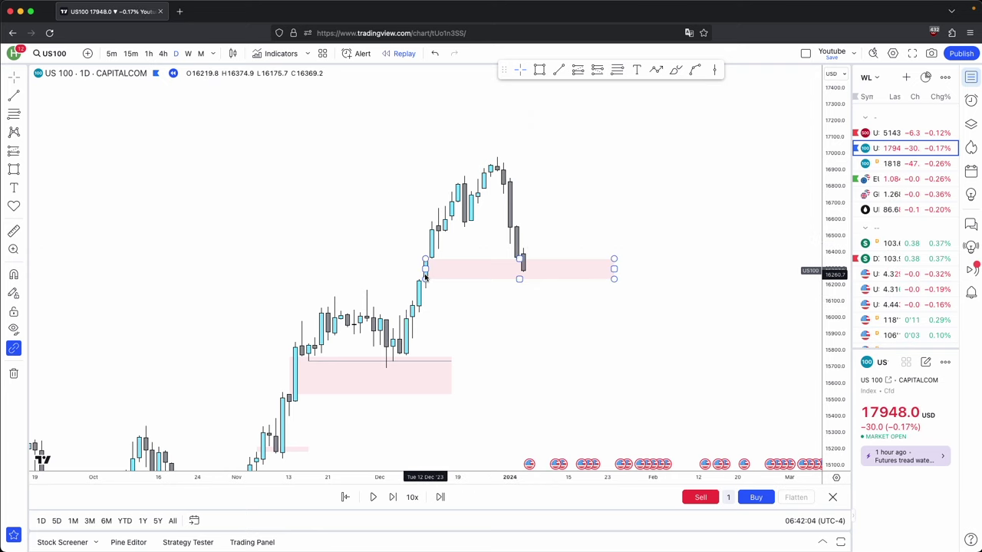
left_click(651, 276)
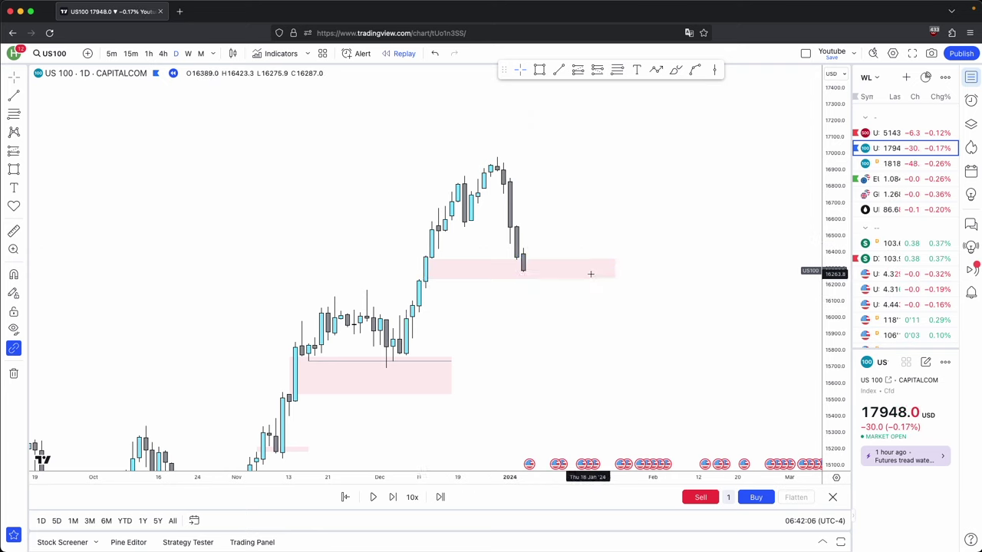
left_click(558, 70)
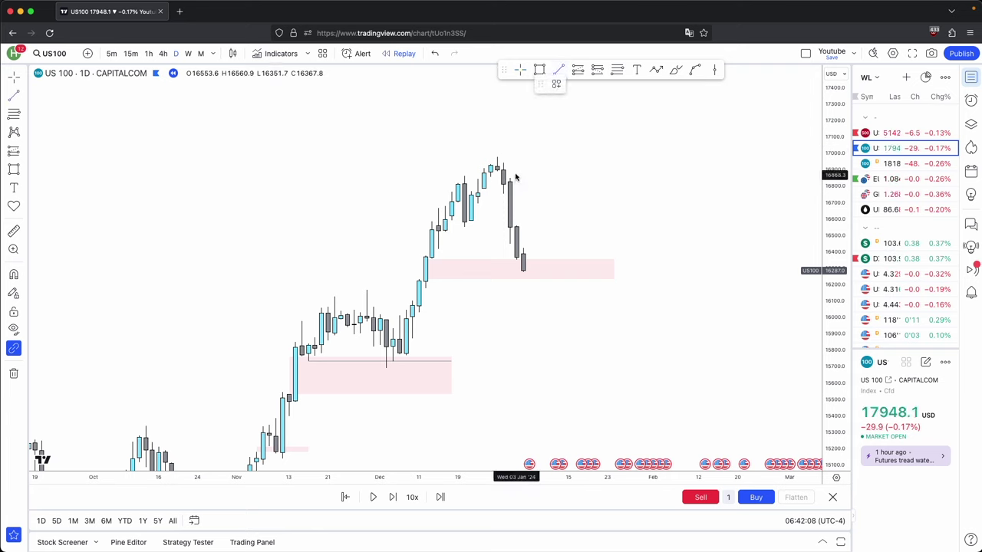
left_click(497, 156)
left_click(613, 157)
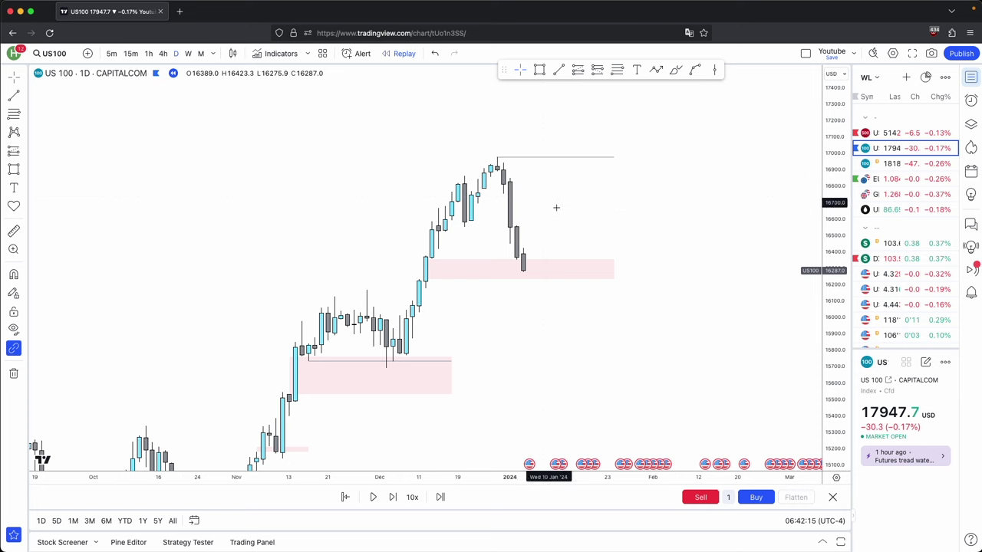
left_click_drag(550, 204, 550, 202)
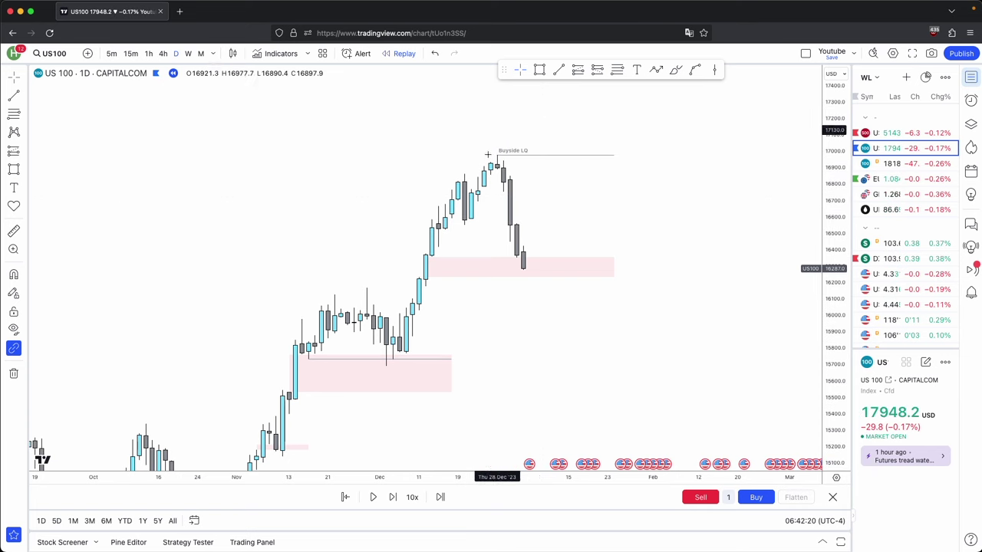
Step: Draw a short horizontal trend line at about 16550 from the 20 December low to early January
left_click(559, 69)
mouse_move(470, 225)
left_mouse_down()
mouse_move(506, 222)
mouse_move(536, 196)
left_mouse_up()
left_click(492, 201)
Step: Trace the price swings from the early-November lows through the December low and late-December high to early January with a path, and delete it
scroll(649, 335, "down", 5)
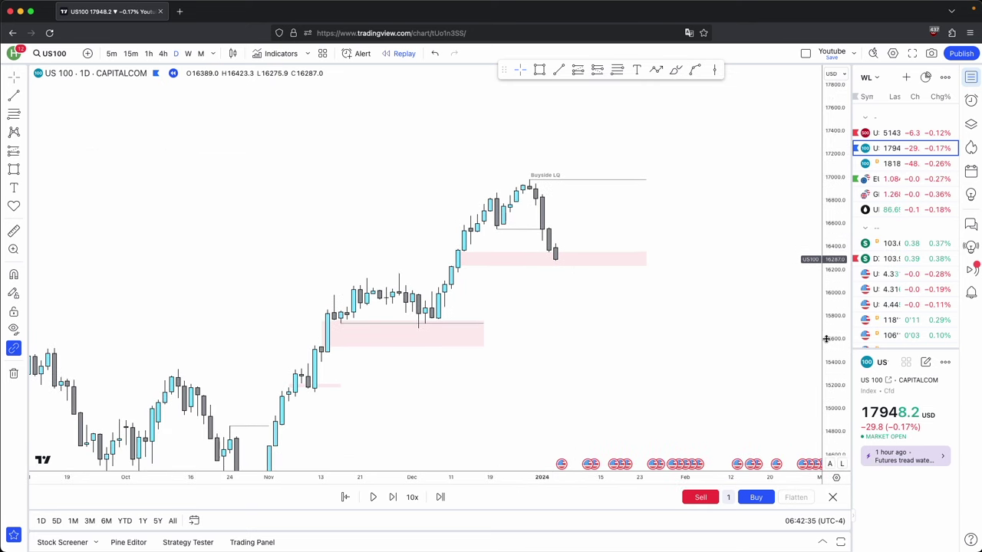
left_click_drag(831, 278, 825, 345)
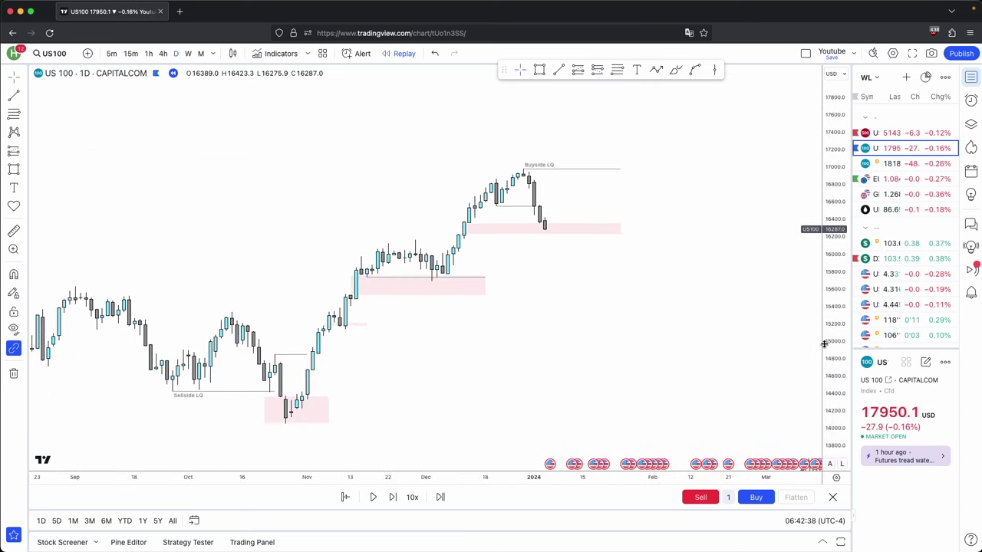
scroll(725, 237, "down", 1)
left_click_drag(712, 214, 693, 168)
left_click(655, 69)
left_click(322, 359)
left_click(411, 205)
left_click(450, 232)
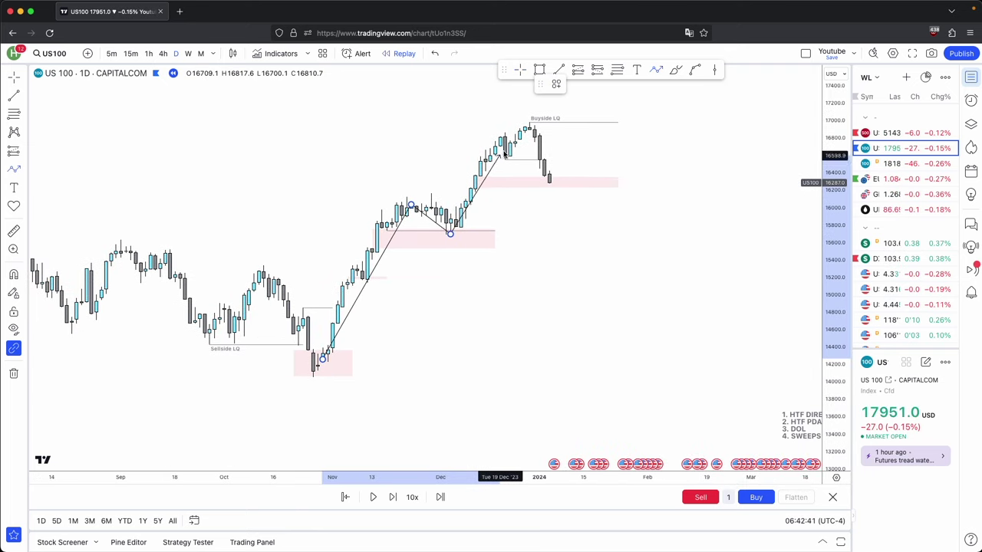
left_click(524, 117)
double_click(558, 181)
left_click(691, 85)
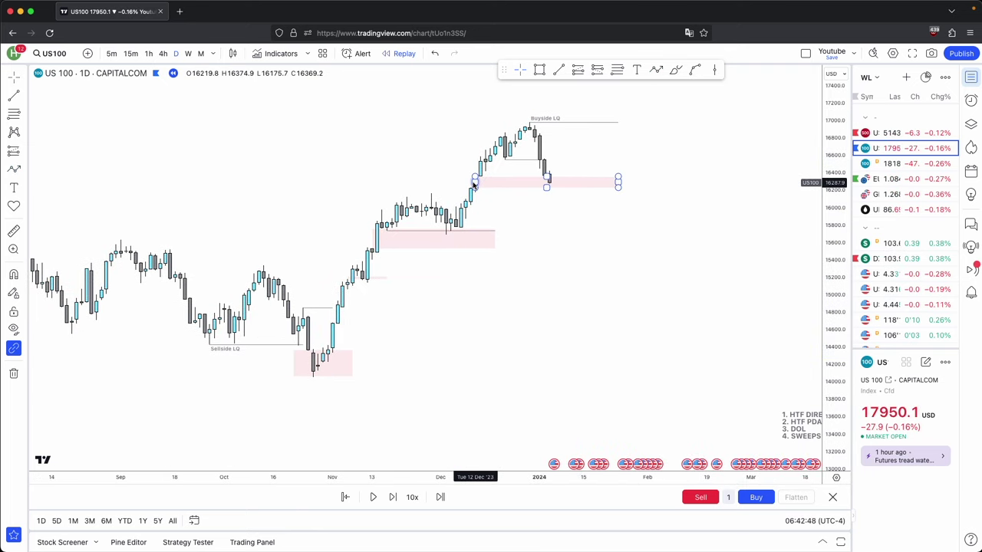
Step: Examine the early-January candles against the 12 December rectangle and the Buyside LQ line
key("shift+Right")
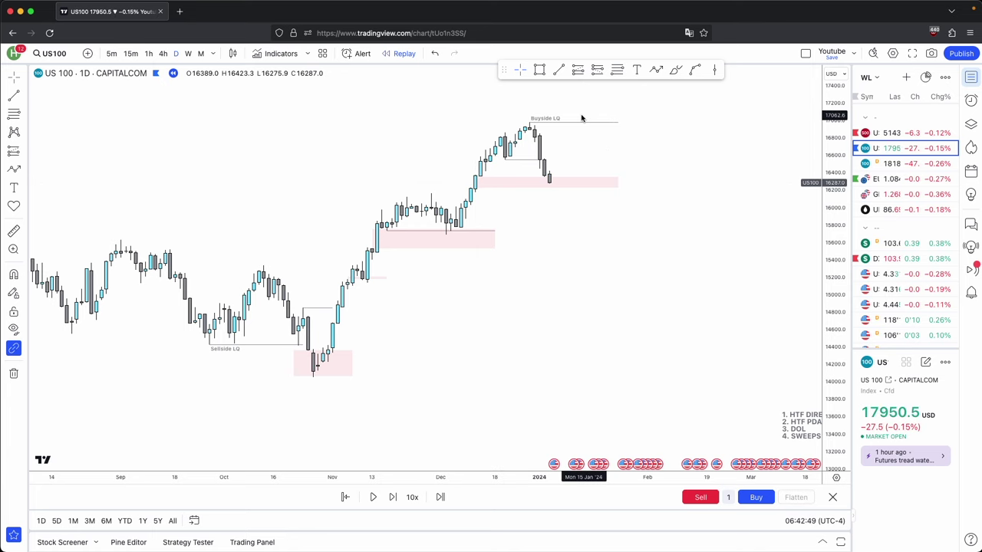
left_click_drag(711, 351, 692, 278)
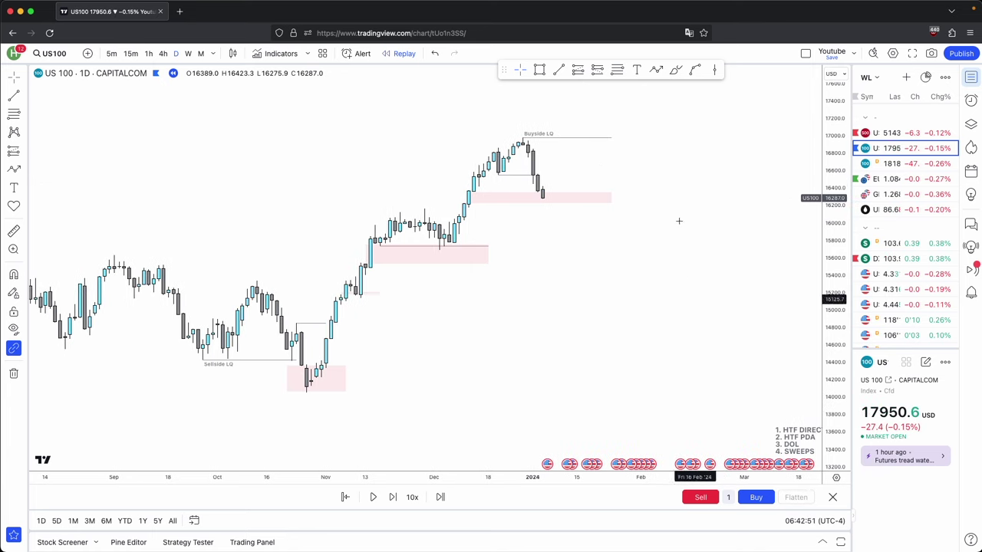
key("Right")
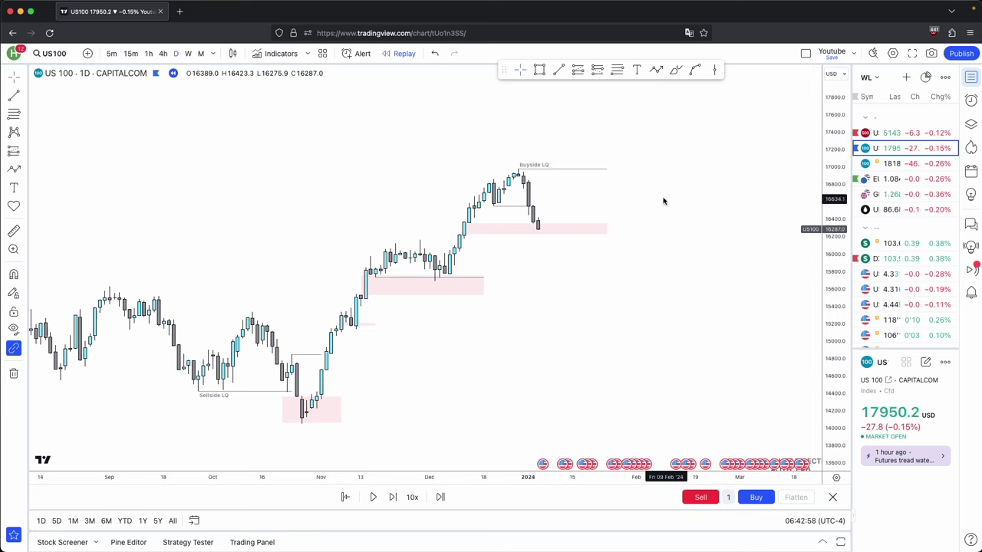
left_click_drag(831, 290, 784, 163)
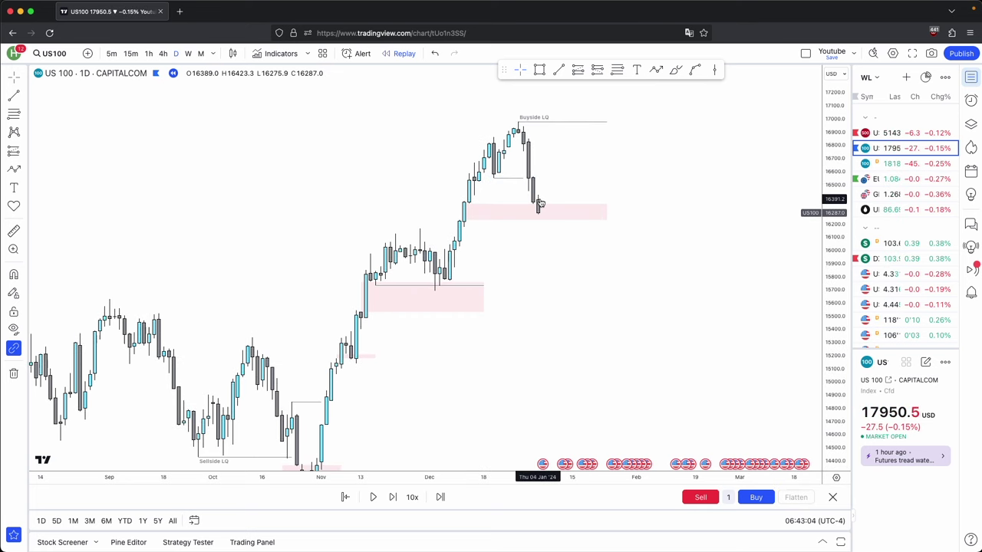
left_click_drag(539, 165, 538, 203)
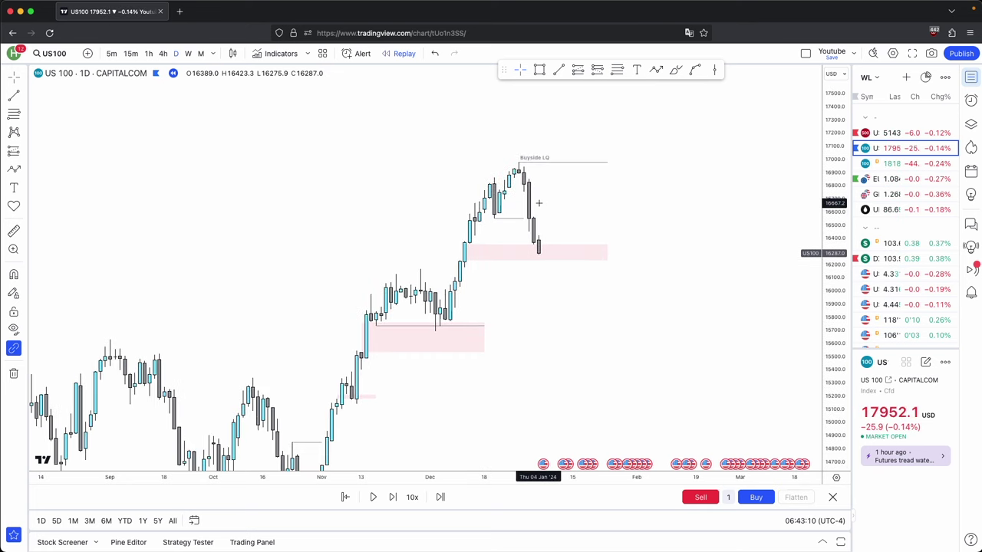
left_click(535, 259)
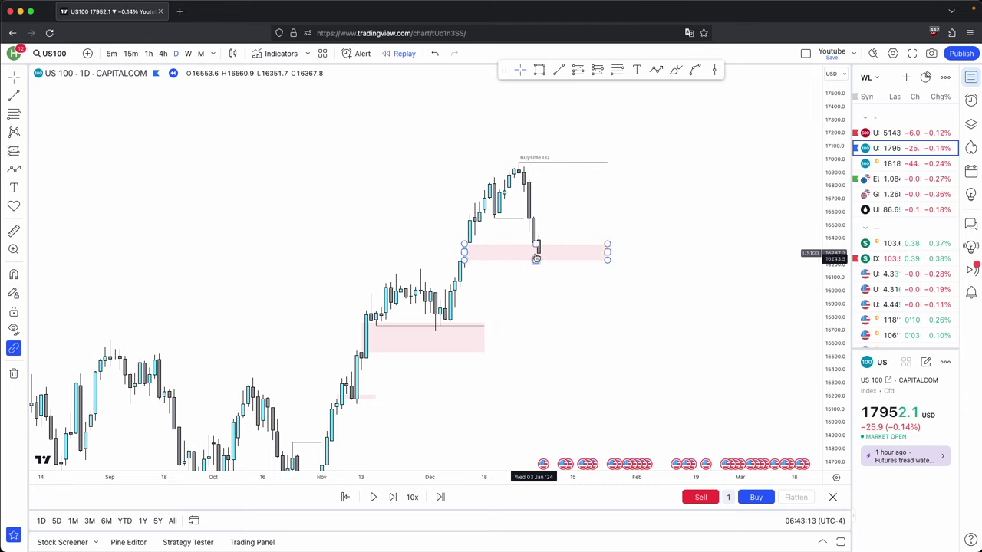
Step: Switch the chart to the 1-hour timeframe and frame the early-January decline into the 12 December rectangle
left_click(149, 53)
left_click_drag(847, 437, 843, 129)
left_click_drag(705, 126, 677, 243)
scroll(672, 253, "down", 2)
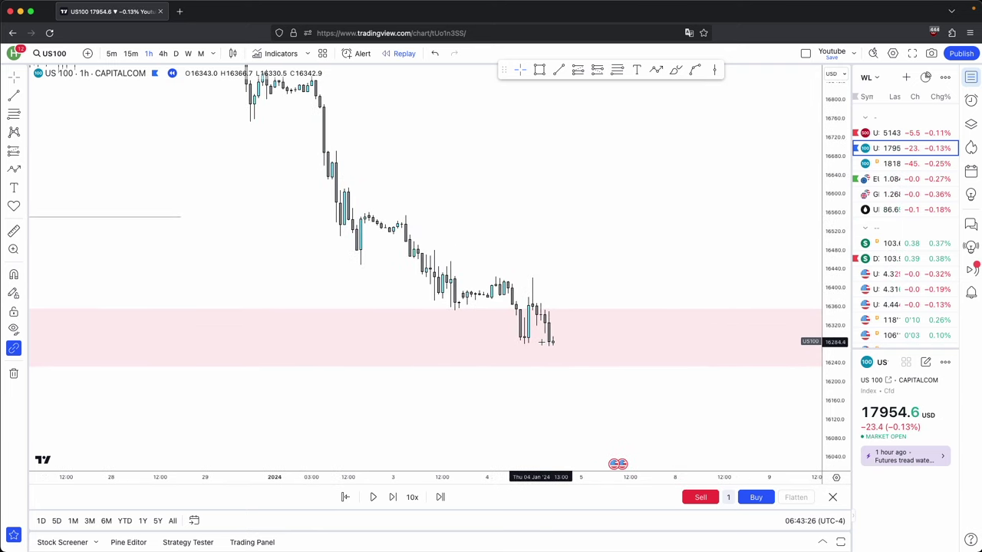
scroll(658, 195, "down", 5)
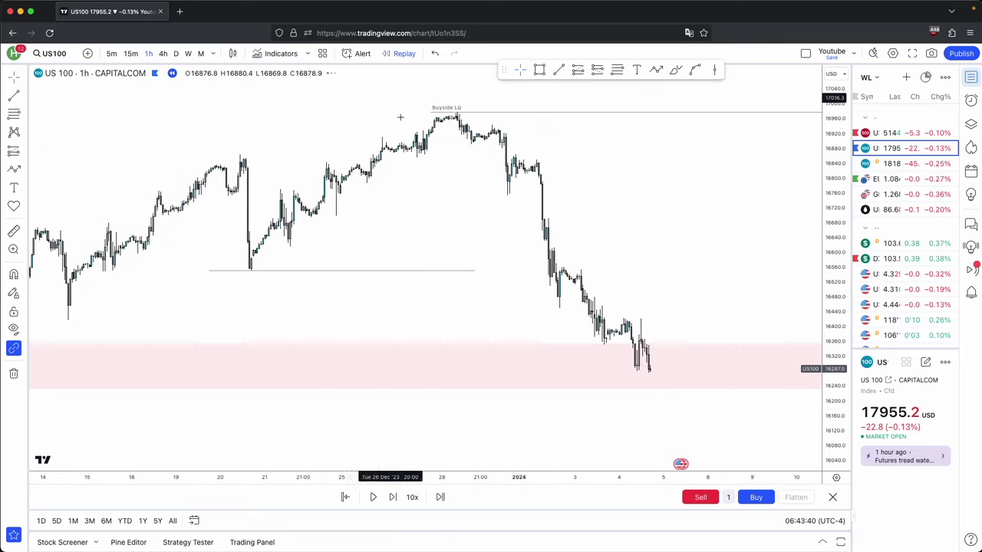
left_click_drag(539, 308, 514, 239)
scroll(497, 204, "up", 3)
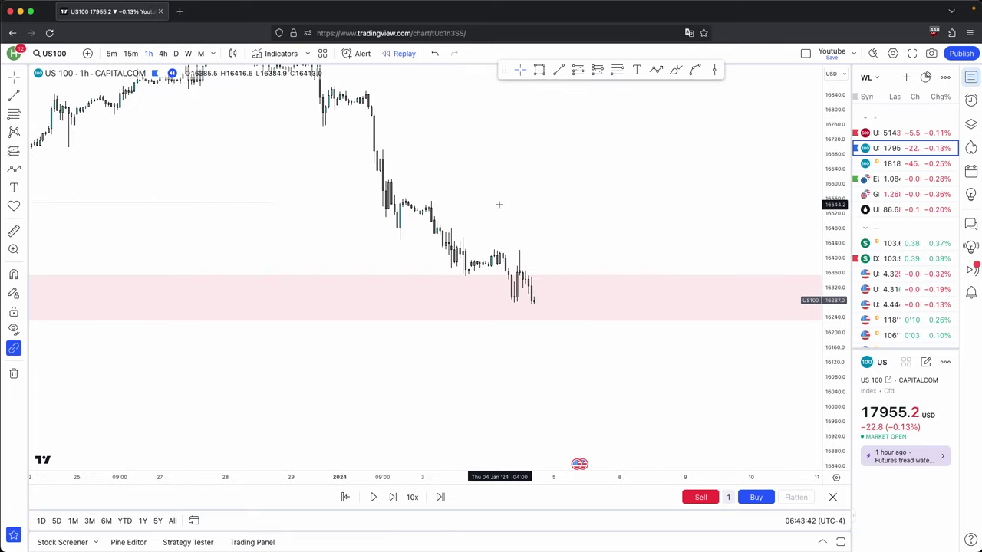
left_click_drag(841, 409, 837, 266)
left_click_drag(669, 225, 679, 199)
scroll(675, 208, "up", 1)
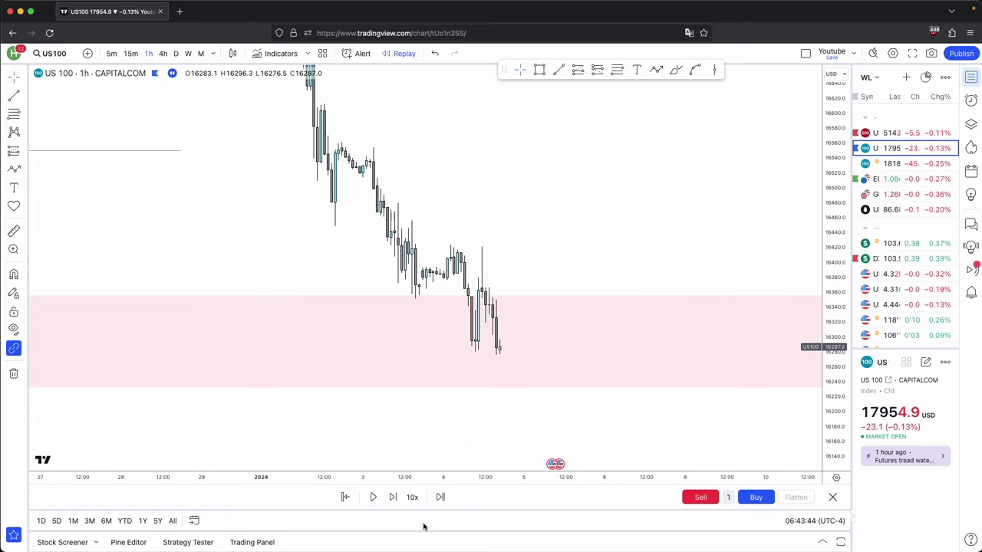
Step: Advance the replay bar by bar on the 1-hour chart into 5 January
left_click(389, 503)
left_click(388, 503)
left_click(389, 502)
left_click(389, 503)
left_click(389, 502)
left_click(390, 502)
left_click(390, 502)
left_click(390, 503)
left_click(389, 503)
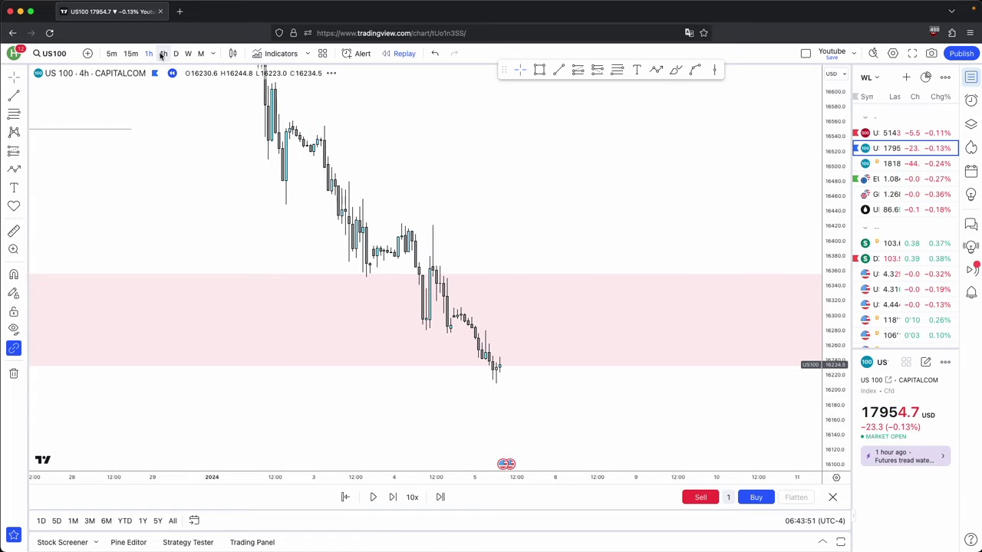
Step: Switch to the daily timeframe and examine the 5 January candle against the 12 December rectangle and the Buyside LQ line
left_click(162, 53)
left_click(176, 54)
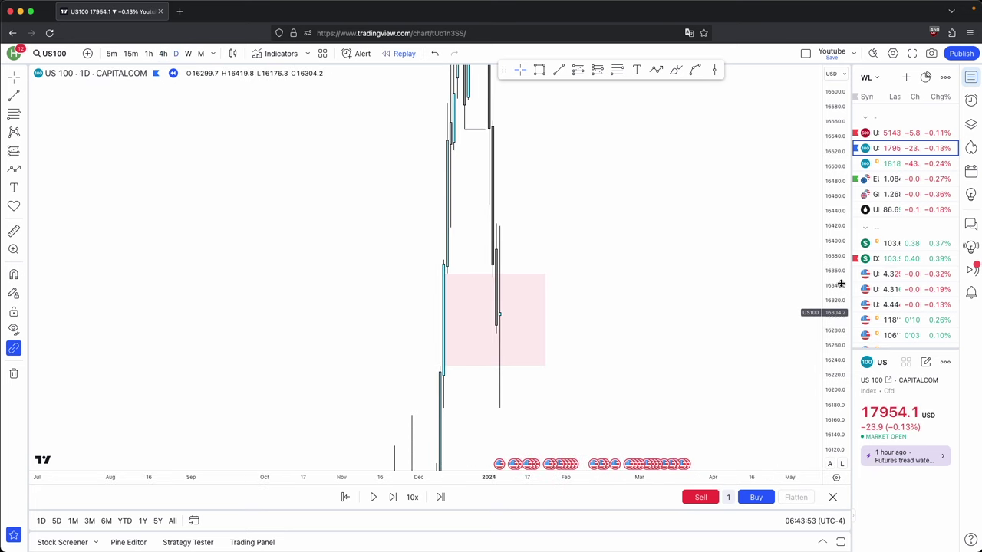
left_click_drag(839, 280, 837, 467)
left_click_drag(591, 343, 619, 329)
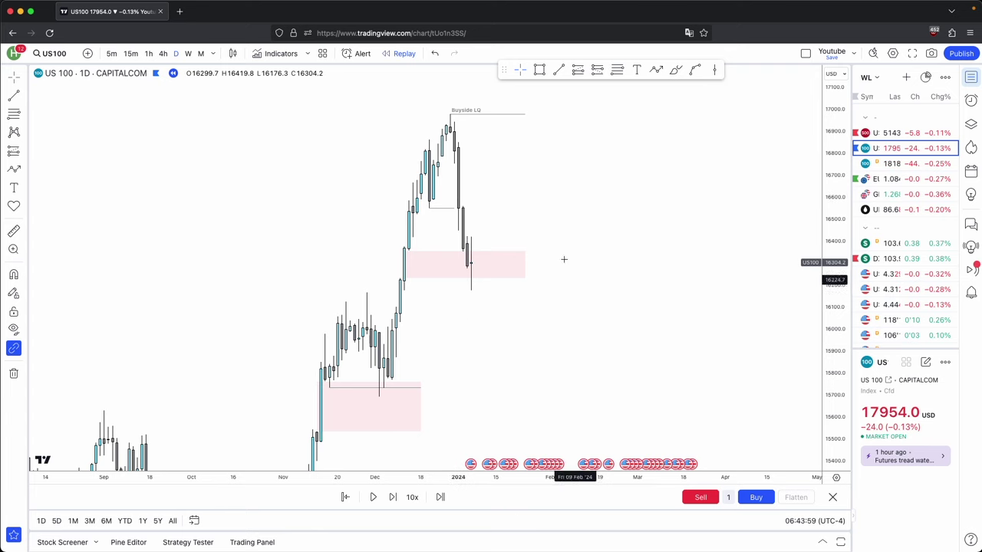
Step: Return to the 1-hour replay, advance it, and draw a short horizontal trend line from the early 5 January low at about 16209
left_click(150, 54)
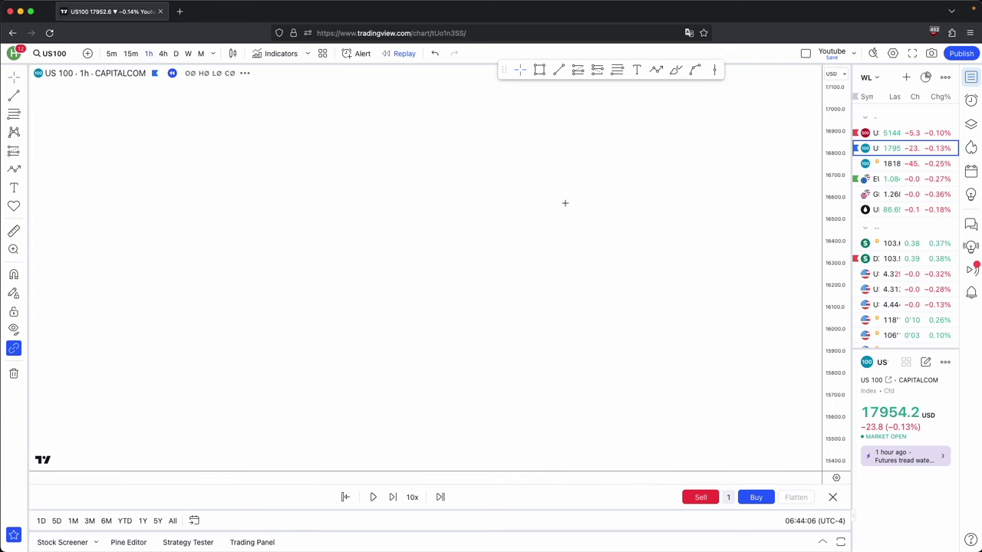
left_click(392, 497)
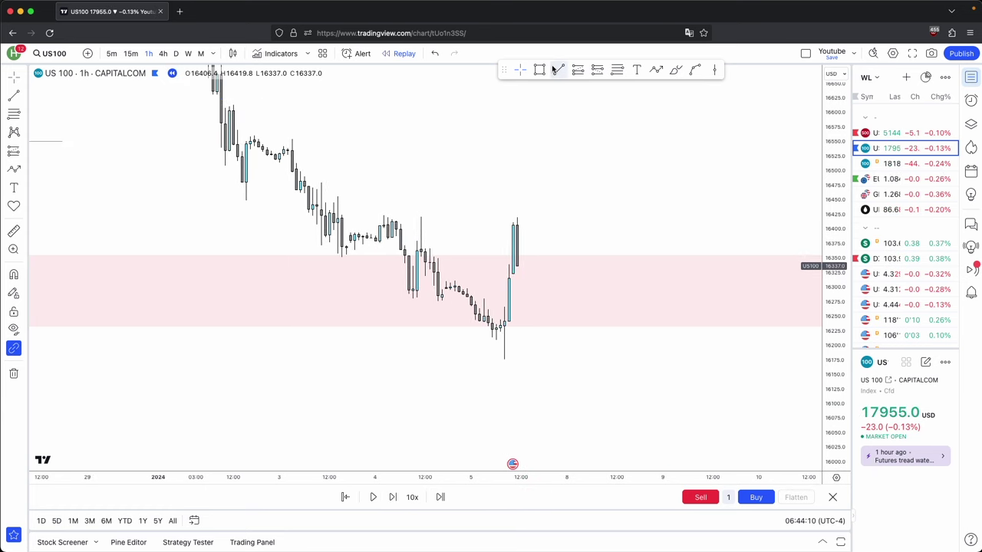
scroll(583, 388, "down", 3)
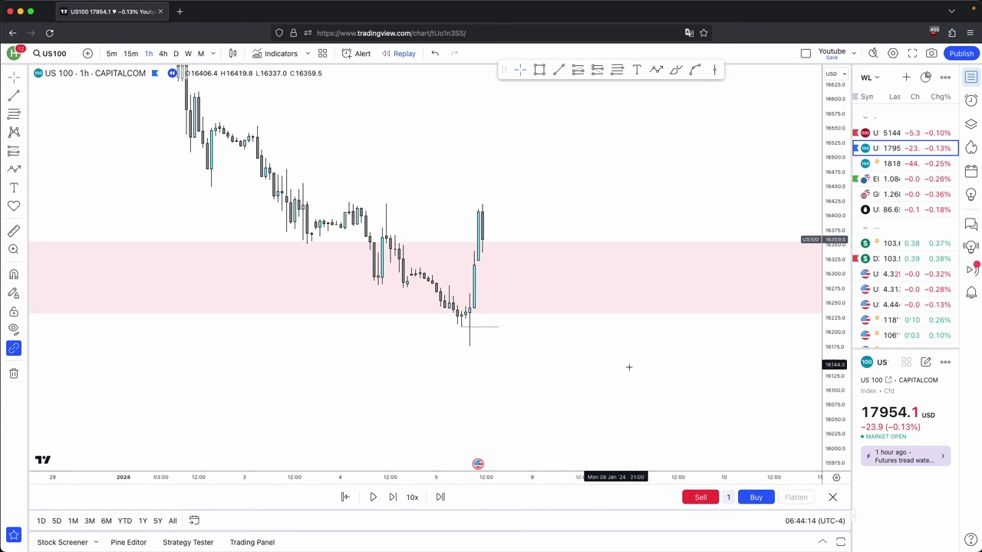
Step: Switch to the daily timeframe and review the checklist of HTF direction, HTF PDA, DOL and sweeps beside the price history
scroll(708, 366, "down", 10)
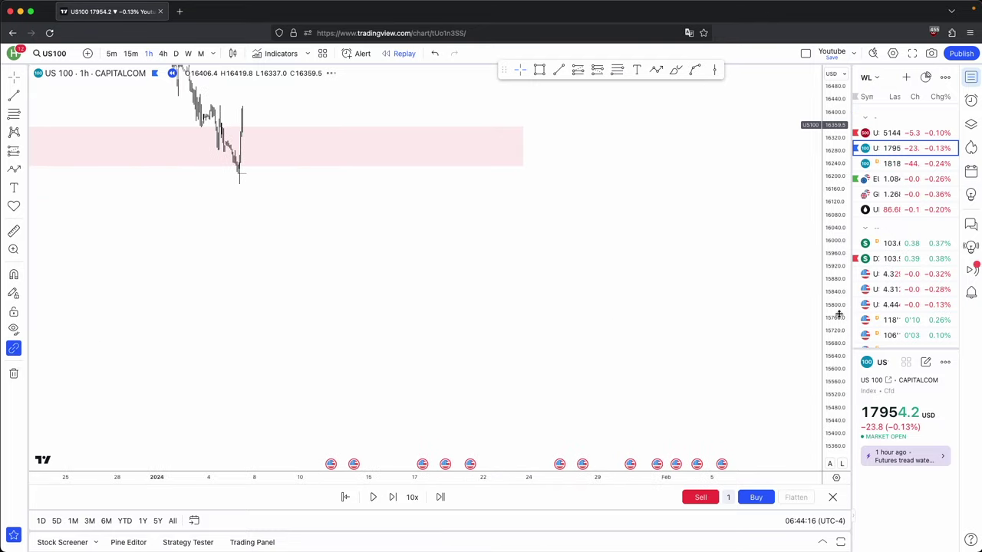
left_click_drag(639, 344, 575, 332)
scroll(575, 333, "down", 5)
left_click(177, 54)
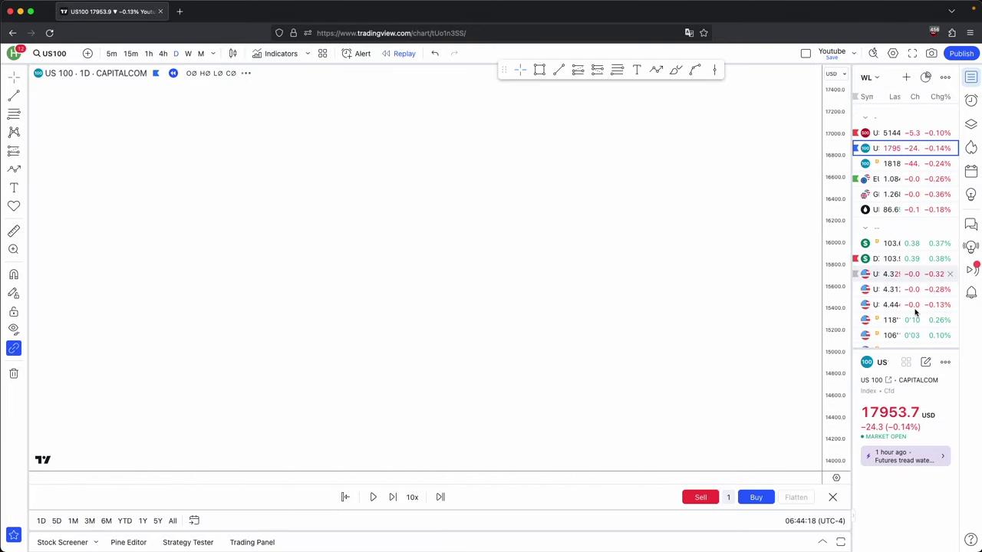
left_click_drag(835, 362, 836, 385)
left_click_drag(502, 351, 629, 240)
left_click(523, 250)
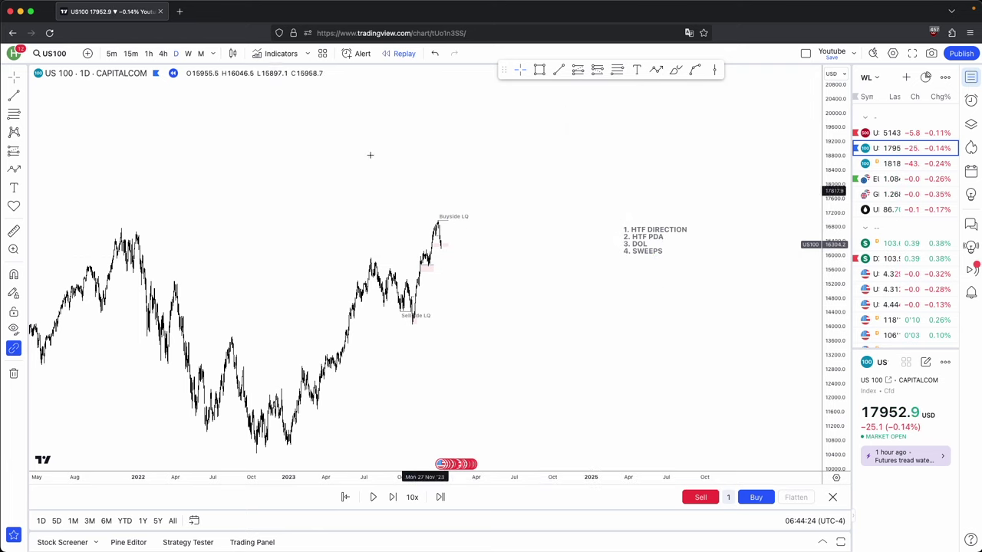
Step: Return to the 1-hour timeframe and examine the 5 January candles around the short line below the daily rectangle
left_click(148, 53)
left_click_drag(836, 403, 833, 103)
scroll(728, 315, "up", 10)
left_click_drag(596, 277, 560, 321)
left_click_drag(828, 404, 830, 100)
left_click_drag(572, 230, 741, 303)
scroll(742, 303, "up", 3)
left_click_drag(828, 384, 830, 268)
left_click_drag(642, 432, 590, 326)
scroll(589, 327, "up", 2)
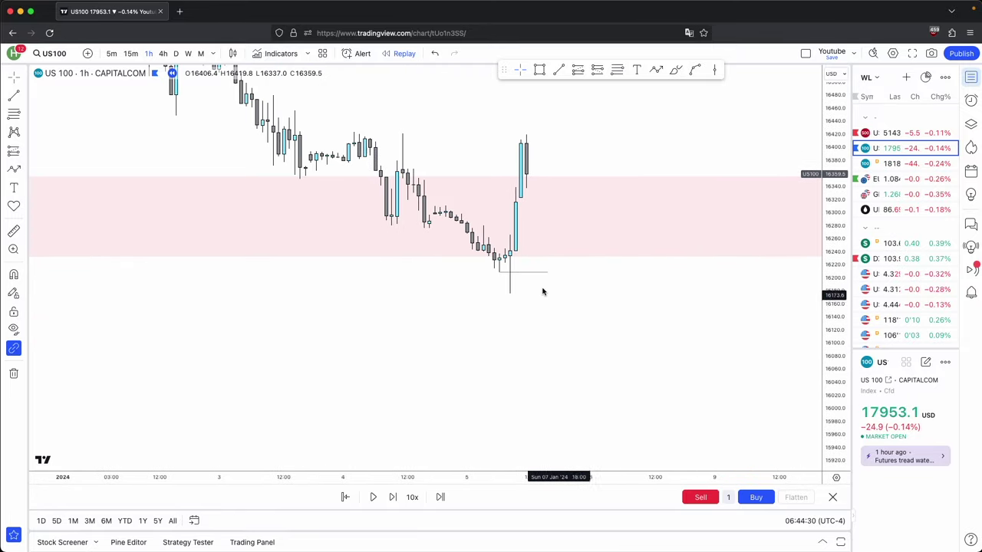
Step: Mark the 5 January wick below the short line with a rectangle from about 16202 to 16171, and delete it
scroll(552, 307, "up", 3)
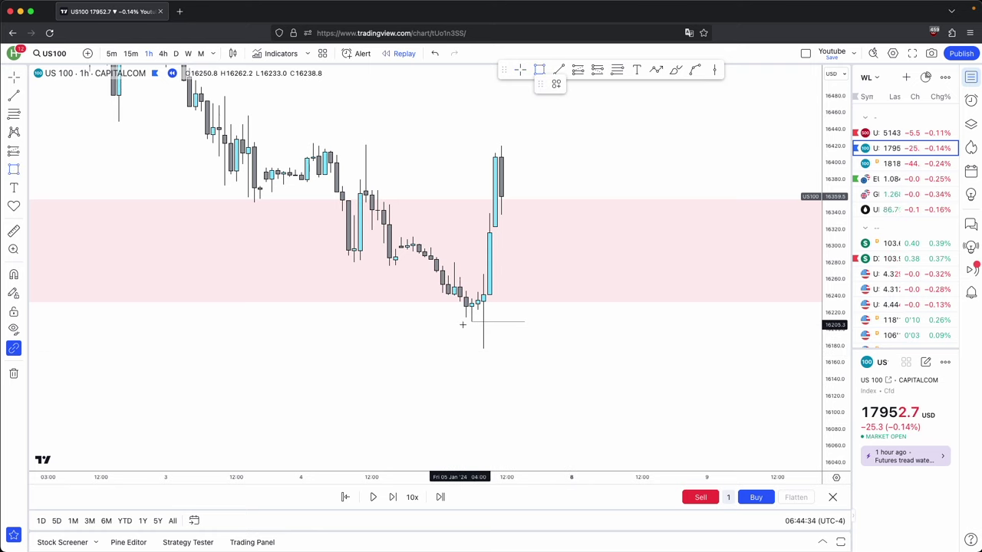
left_click_drag(472, 329, 497, 354)
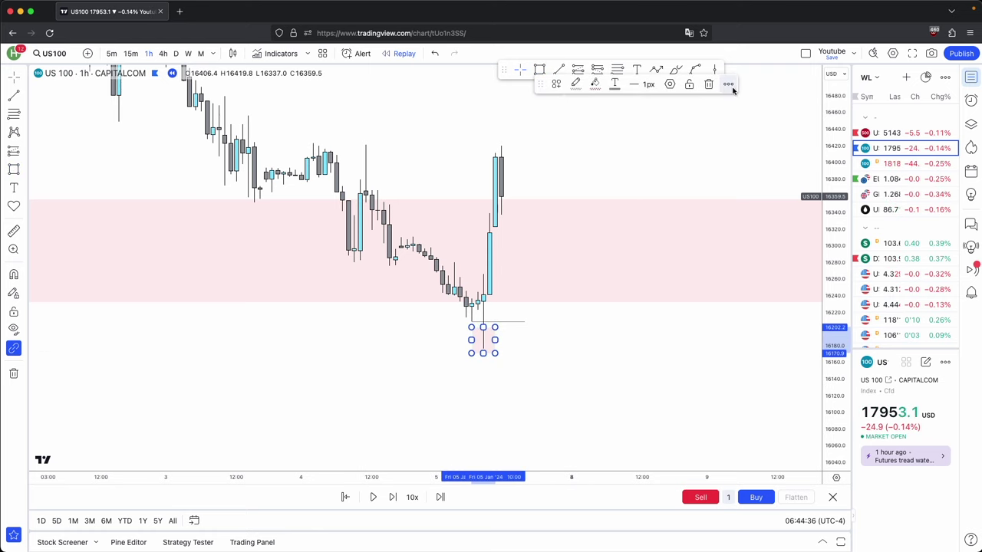
left_click(708, 83)
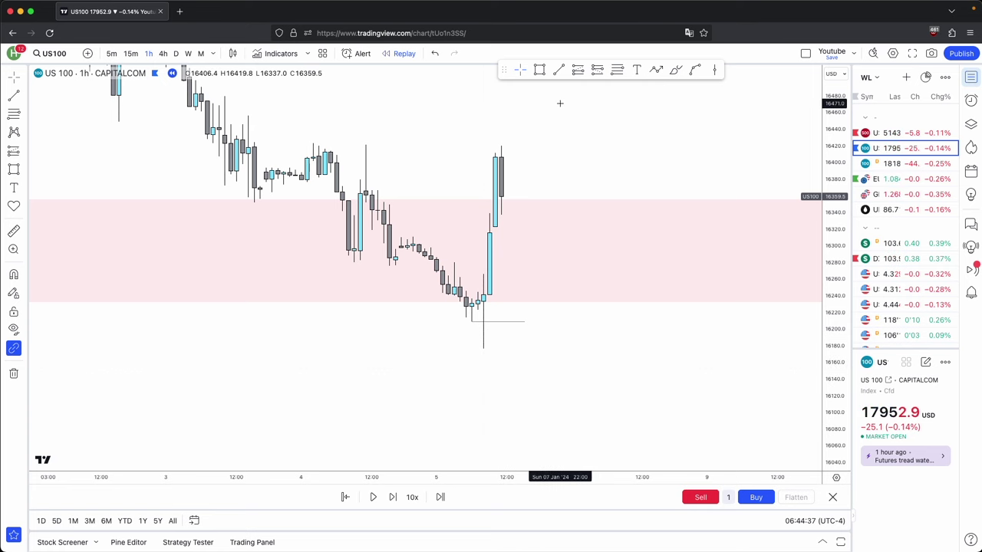
Step: Draw horizontal trend lines from the 4 January high at about 16421 and the 3 January high at about 16480, and delete both
scroll(583, 161, "down", 2)
scroll(757, 218, "down", 2)
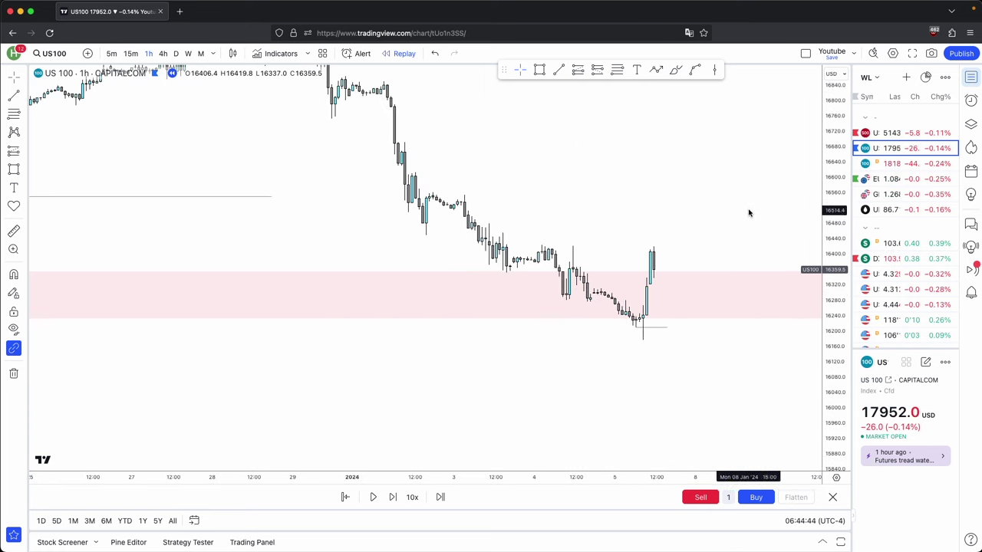
left_click_drag(748, 213, 706, 222)
scroll(675, 228, "up", 3)
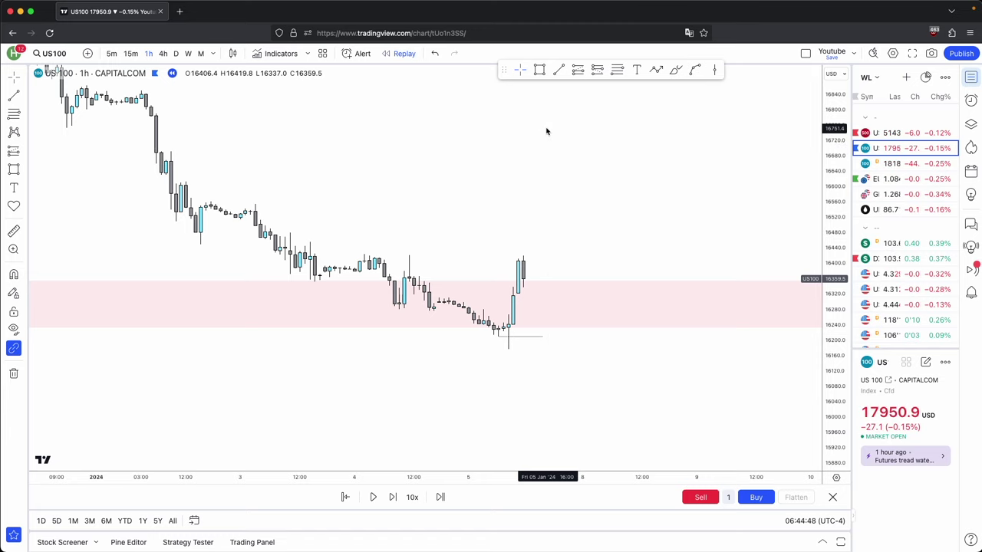
scroll(548, 146, "down", 2)
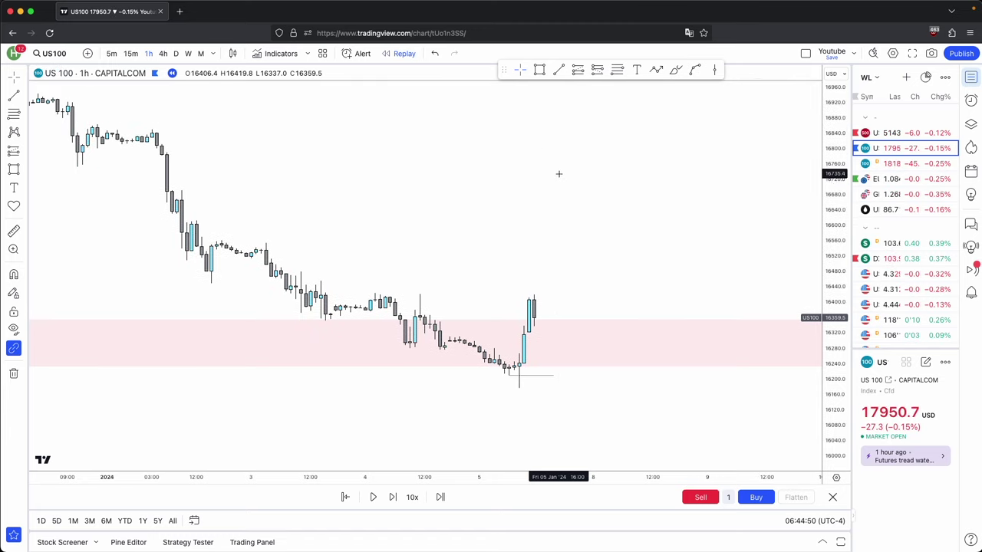
left_click(558, 70)
scroll(452, 276, "left", 2)
left_click(522, 294)
left_click(577, 294)
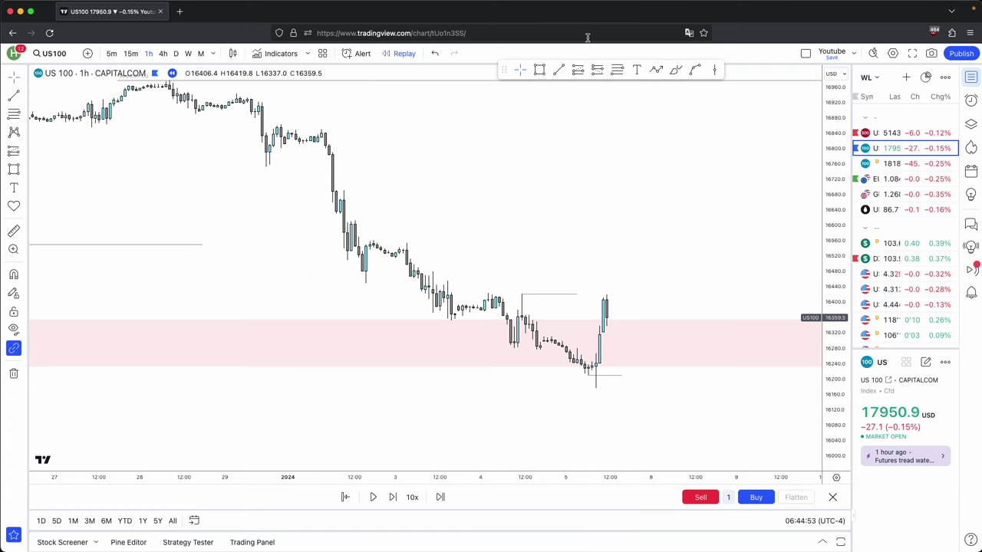
left_click(432, 272)
left_click(624, 272)
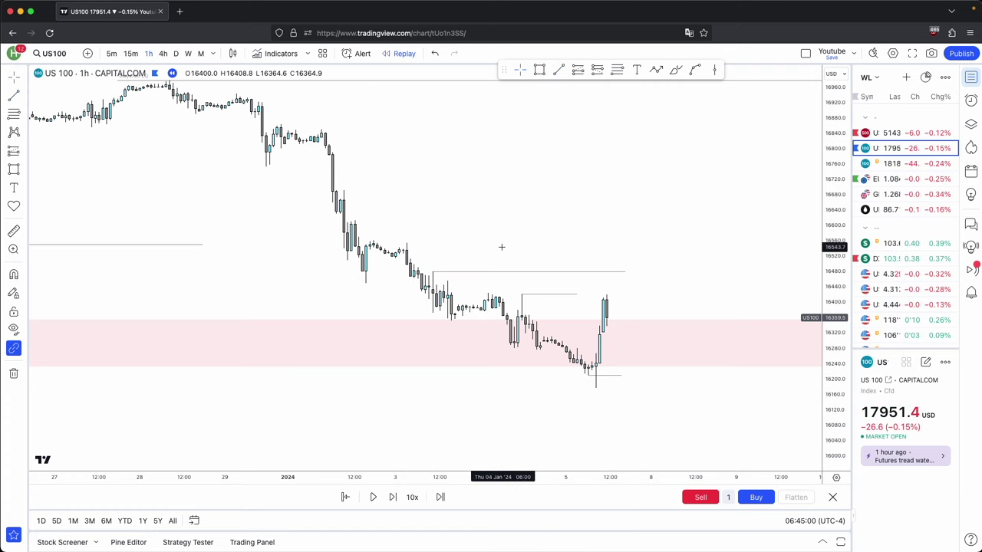
left_click_drag(394, 219, 606, 308)
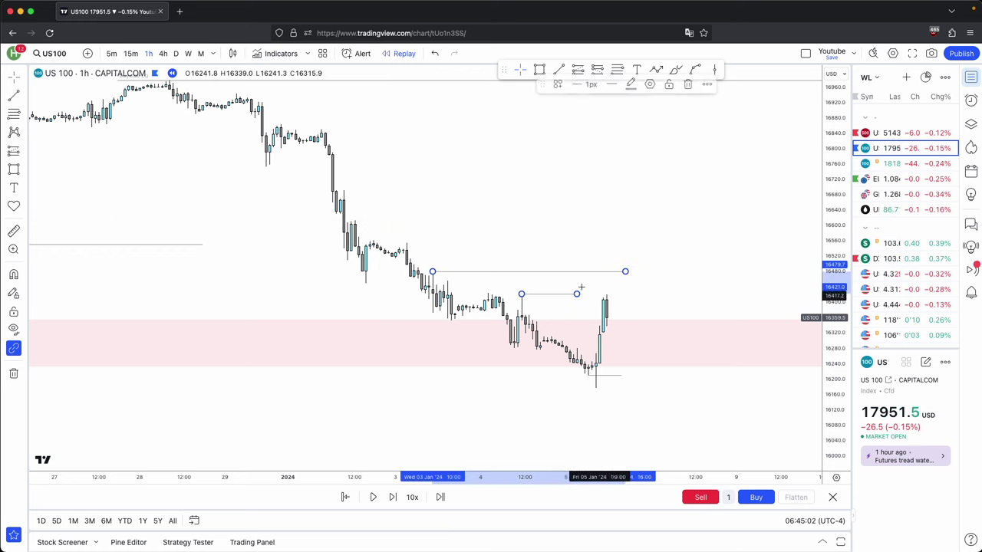
left_click(687, 83)
Step: Draw a horizontal trend line from the early 3 January high at about 16554 to about 9 January
scroll(782, 252, "down", 4)
left_click_drag(782, 252, 684, 248)
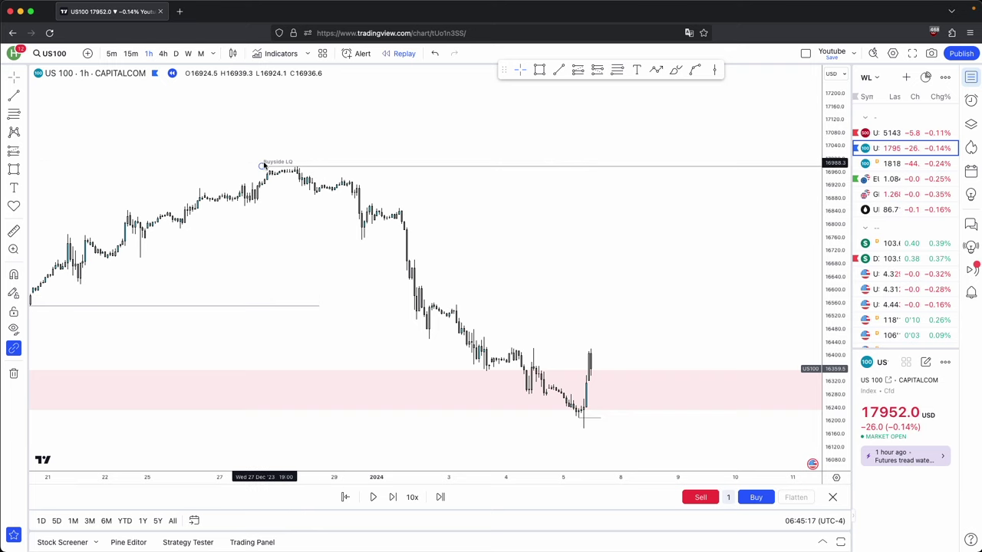
scroll(458, 153, "up", 3)
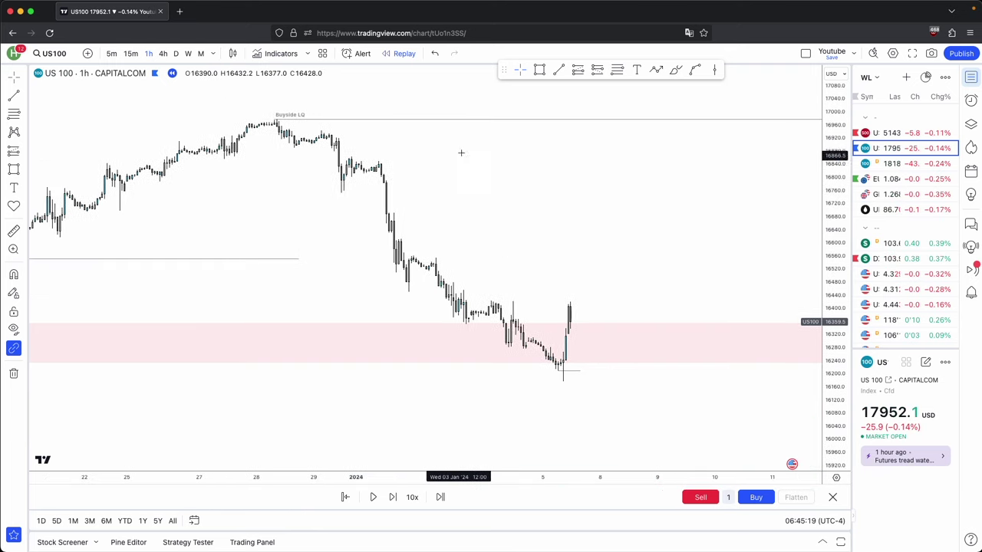
left_click(559, 70)
left_click(361, 256)
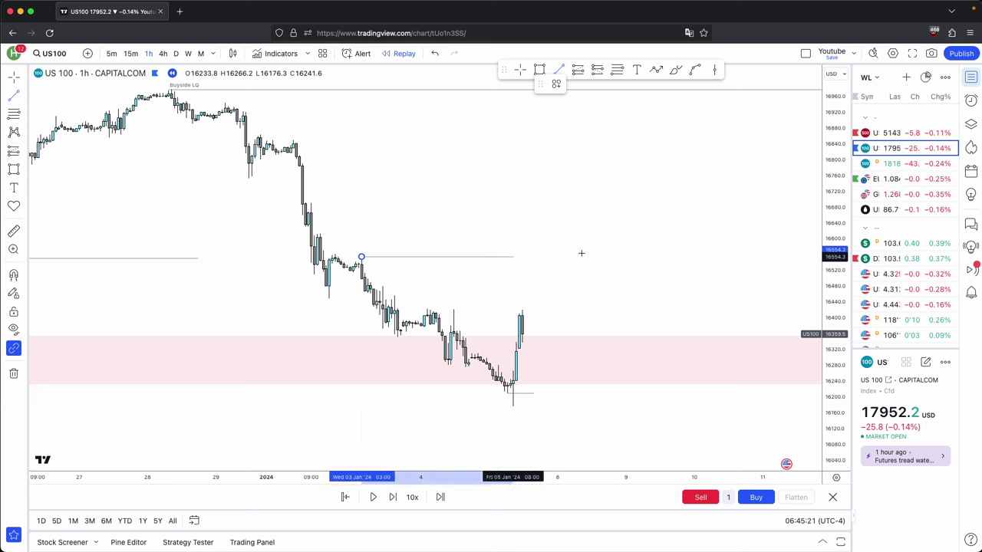
left_click(637, 254, "shift")
left_click(607, 154)
Step: Draw a horizontal trend line from the 4 January high at about 16421 to about 8 January
left_click(559, 70)
left_click(452, 305)
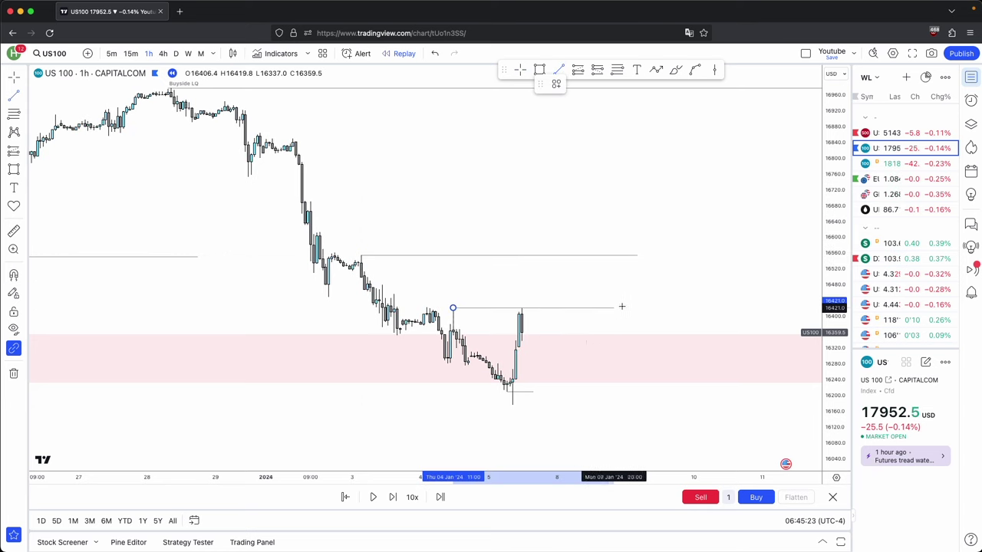
left_click(617, 307)
scroll(659, 299, "left", 1)
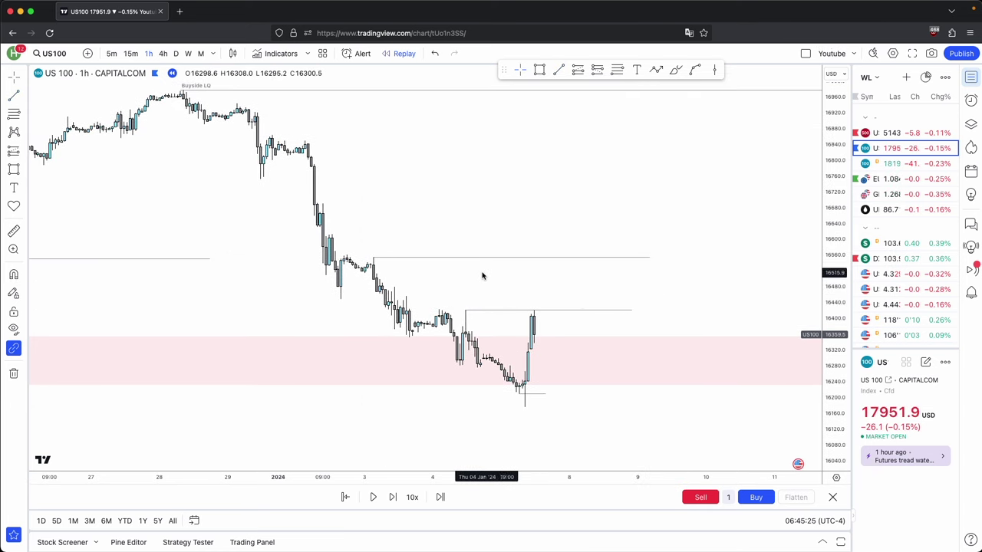
Step: Label the line from the 3 January high "Buyside LQ" and delete the line from the 4 January high
left_click(389, 258)
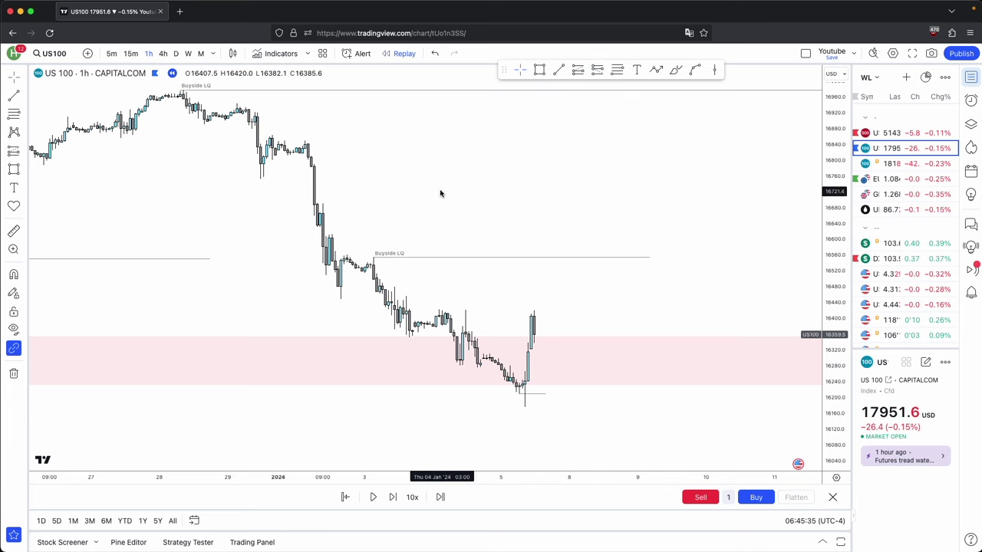
left_click_drag(440, 192, 454, 234)
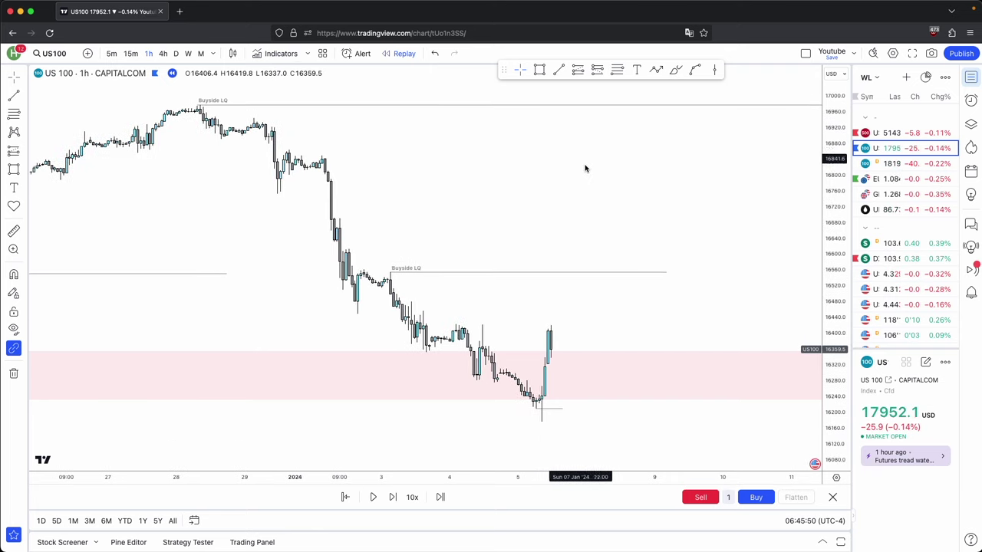
Step: Draw a rectangle over the 4 January gap from about 16361 to 16295, extending from 4 January to 8 January
scroll(580, 178, "up", 2)
left_click_drag(545, 333, 567, 268)
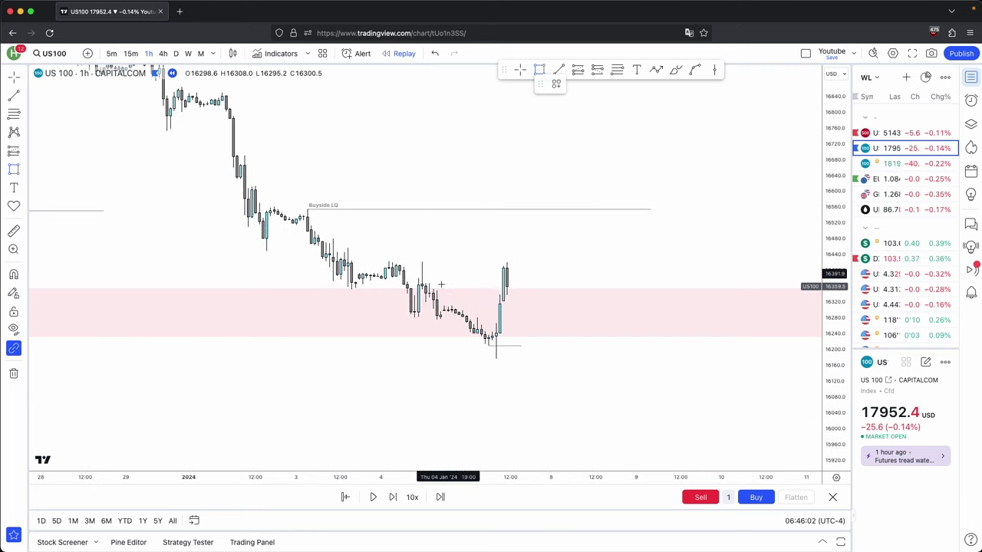
left_click(415, 289)
left_click(587, 312)
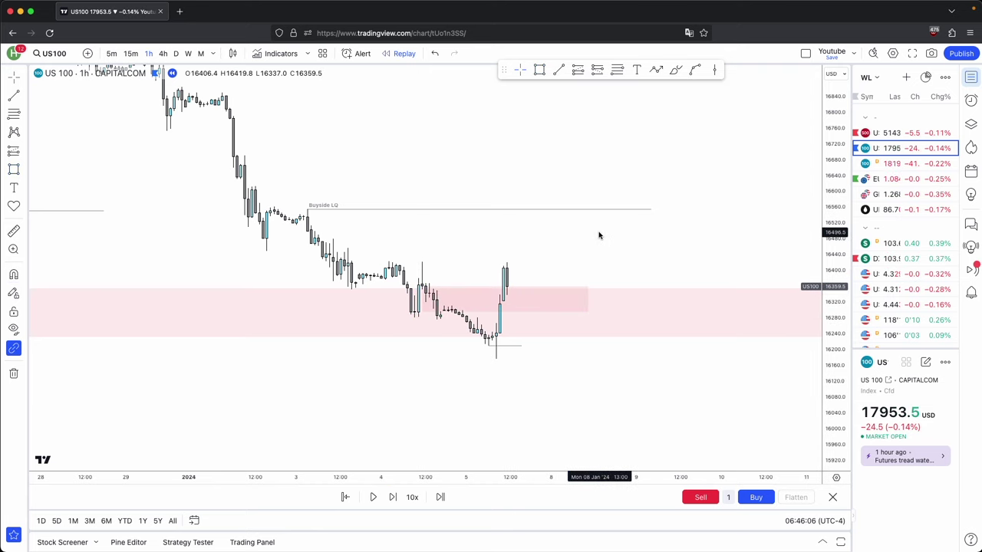
left_click_drag(599, 235, 622, 243)
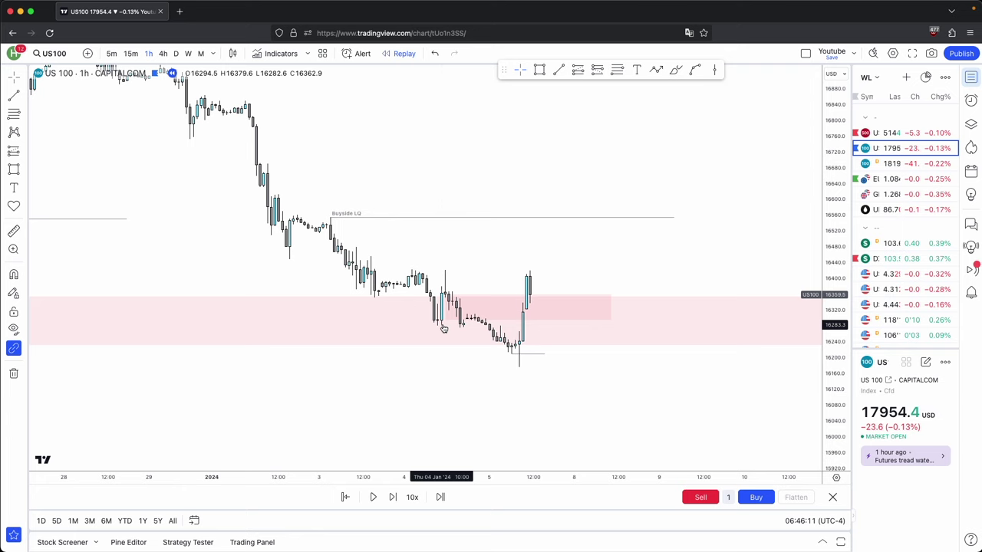
left_click(445, 316)
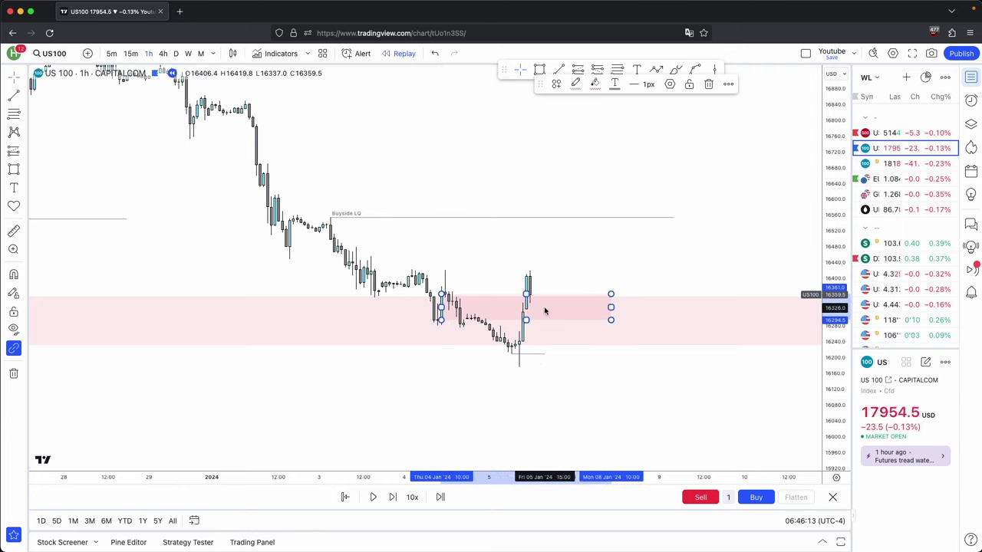
left_click(540, 334)
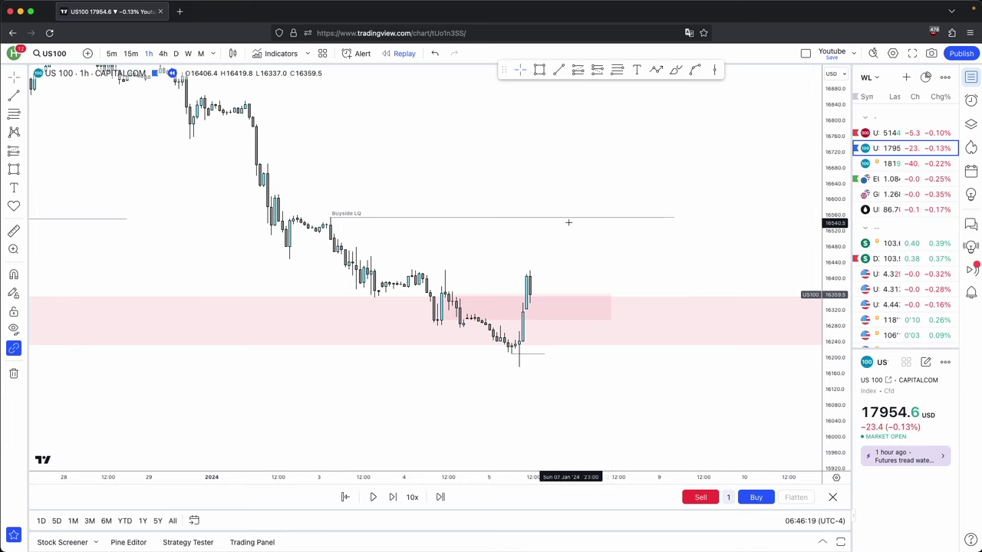
Step: Place a long position at the latest 5 January candle with entry 16353.2, stop 16209.6 and target 16694.1
scroll(568, 222, "up", 2)
left_click_drag(509, 279, 540, 263)
left_click(577, 70)
left_click(523, 298)
left_click_drag(534, 301, 539, 286)
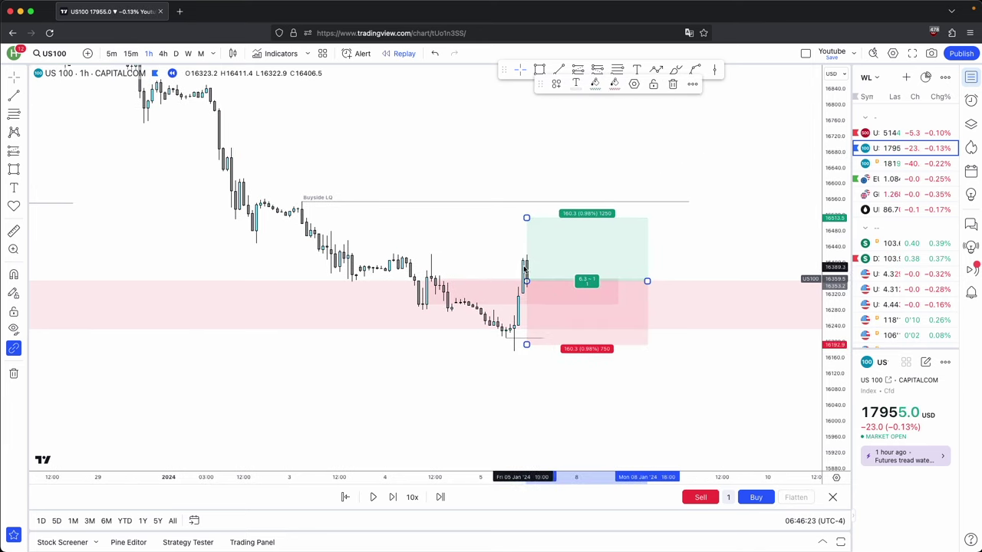
left_click(520, 322)
scroll(548, 375, "up", 3)
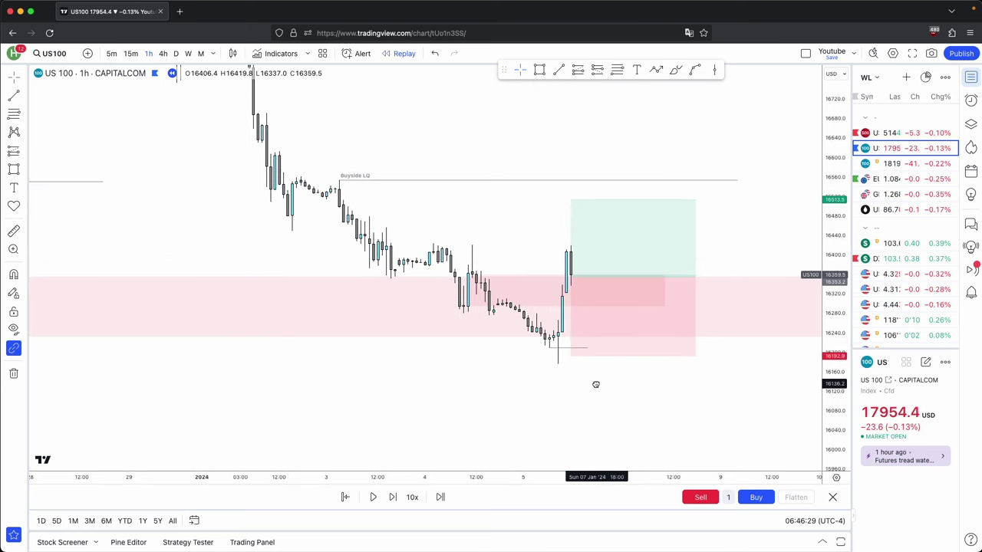
left_click(570, 349)
left_click_drag(587, 408, 568, 466)
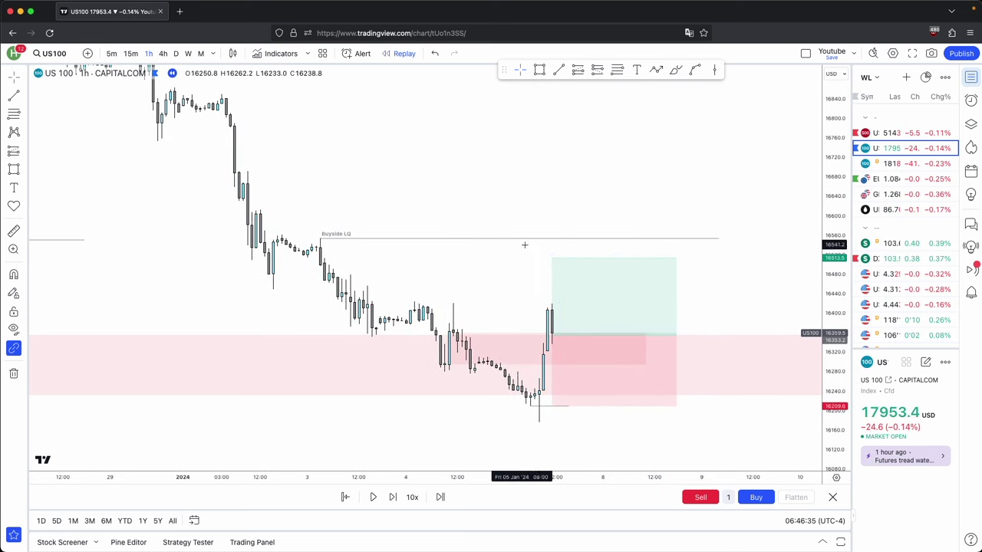
left_click_drag(552, 258, 537, 224)
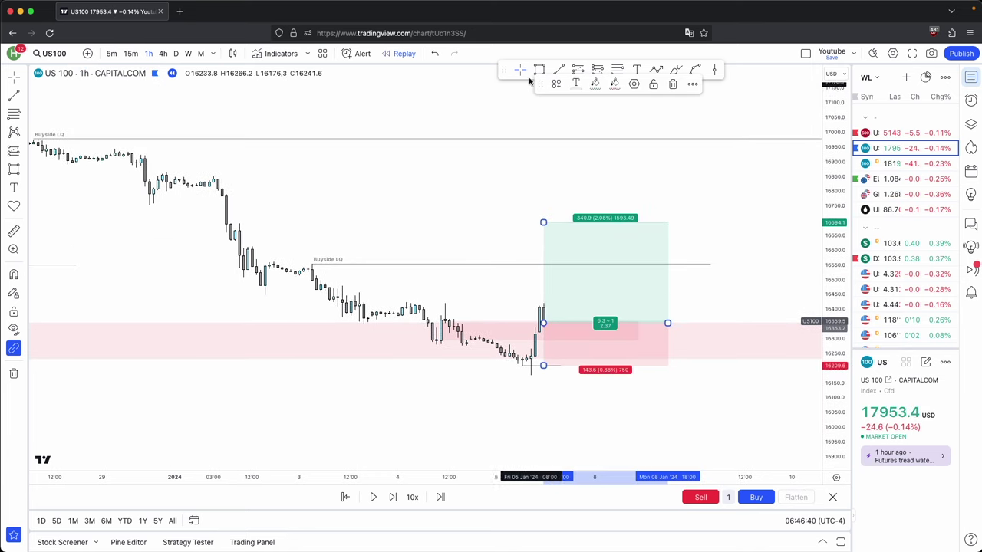
Step: Draw a horizontal trend line from the 2 January high at about 16694 to late 4 January
left_click(558, 70)
left_click(239, 224)
left_click(390, 224)
left_click(474, 224)
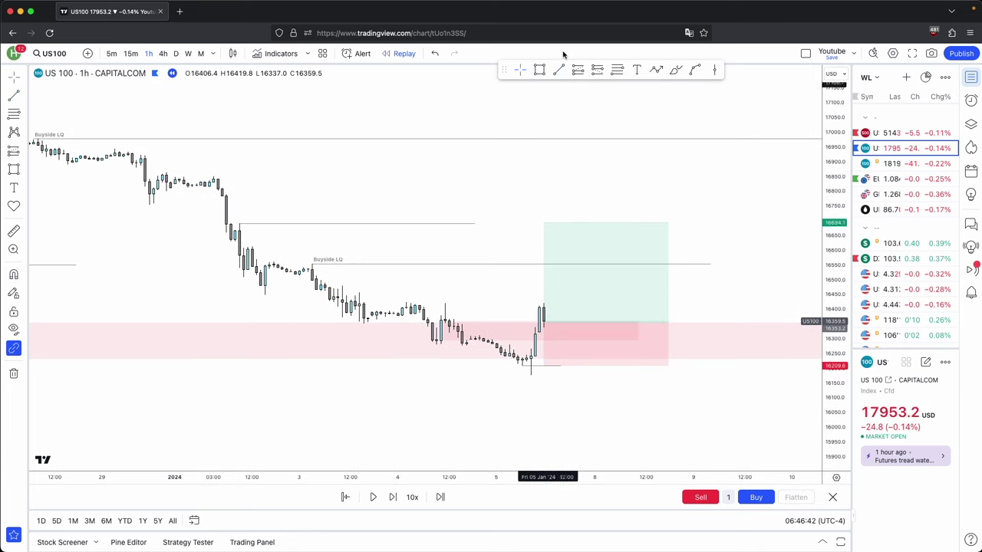
left_click(165, 174)
left_click(213, 177)
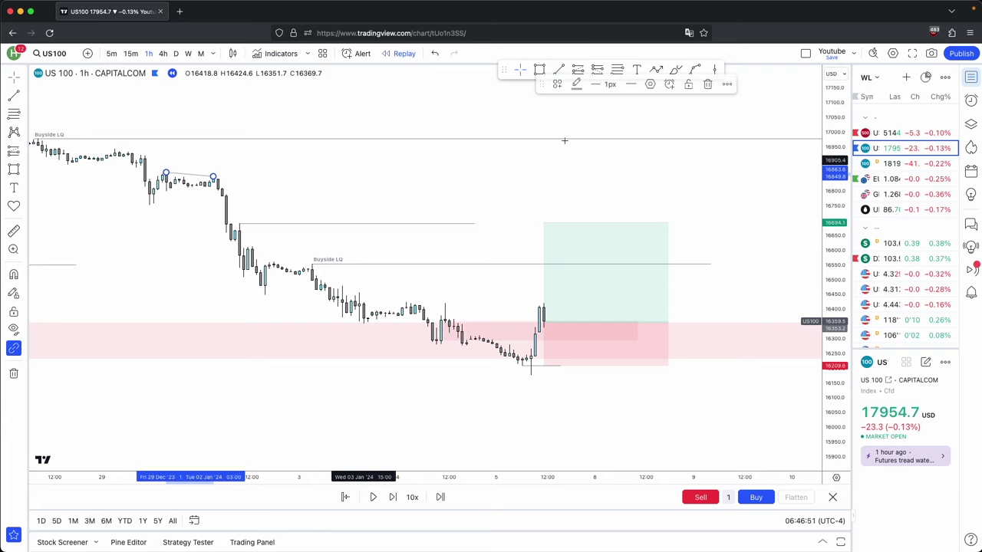
left_click(707, 84)
Step: Draw a horizontal trend line from the 29 December high at about 16863 to about midday on 8 January
left_click(558, 69)
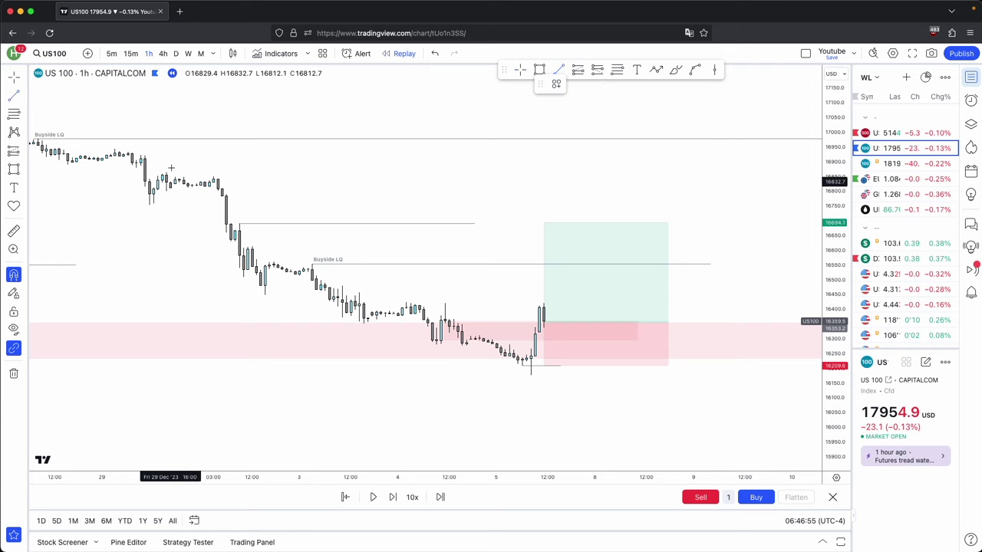
left_click(650, 173, "shift")
left_click(662, 193)
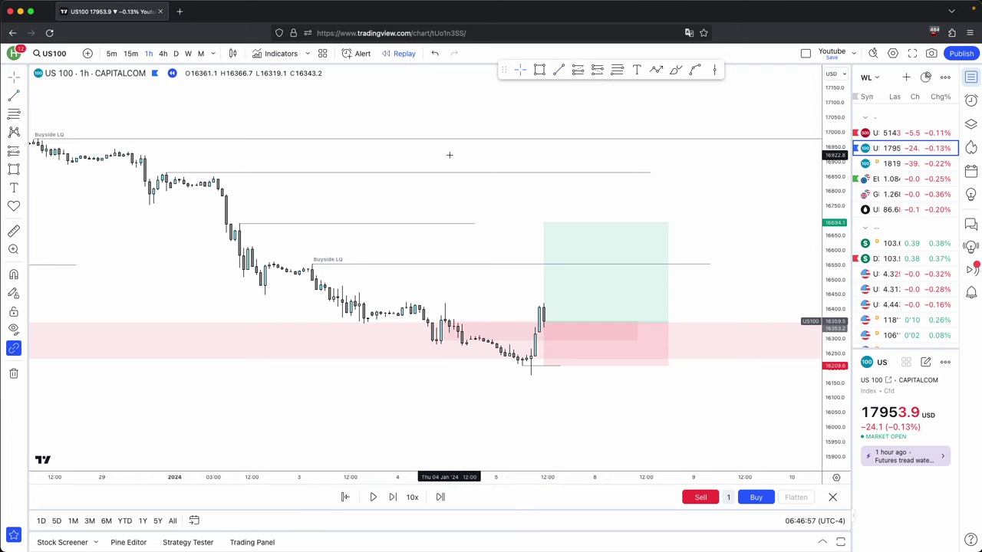
Step: Raise the long position's target to 16971.3, just below the upper Buyside LQ line, and delete the two unlabelled lines below that level
left_click_drag(523, 207, 533, 233)
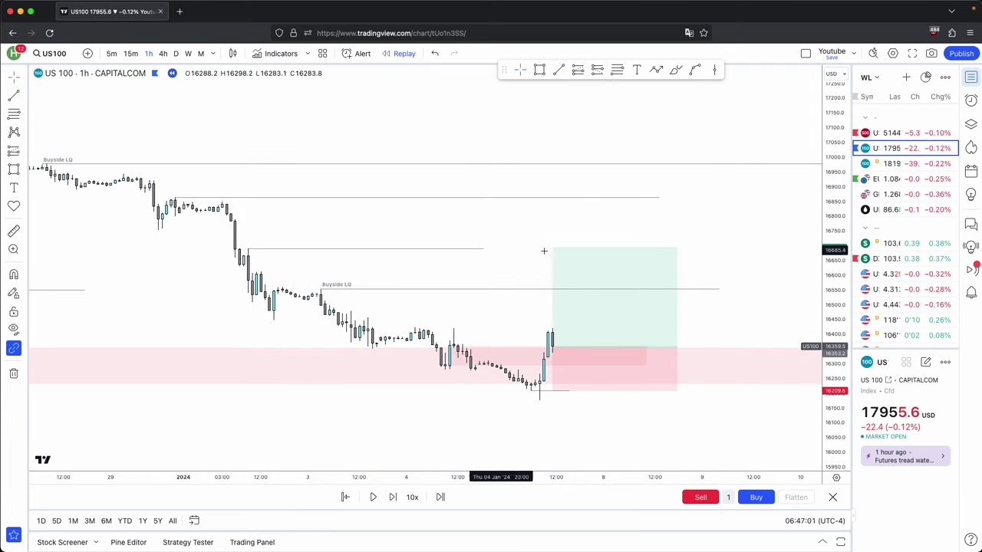
left_click_drag(544, 251, 546, 167)
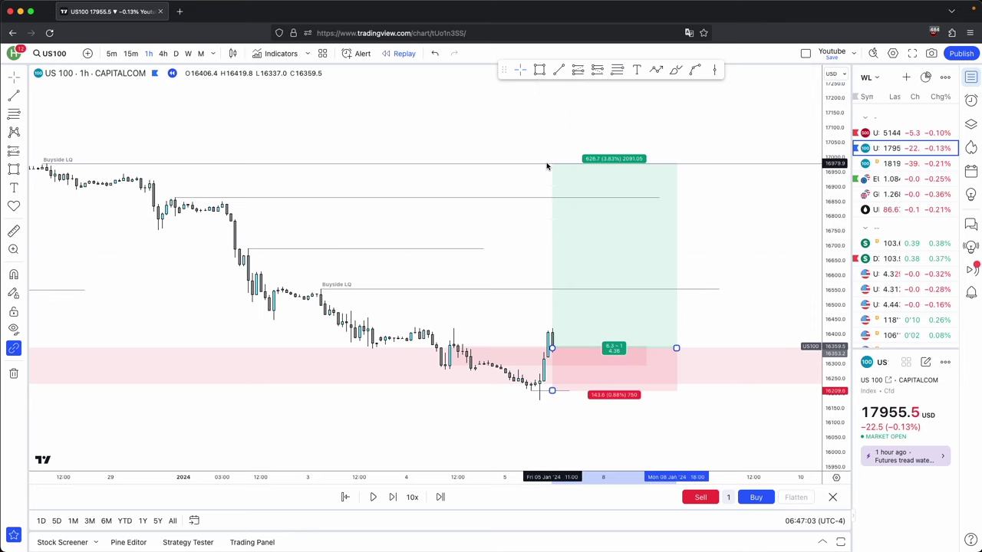
scroll(560, 177, "down", 2)
left_click(563, 240)
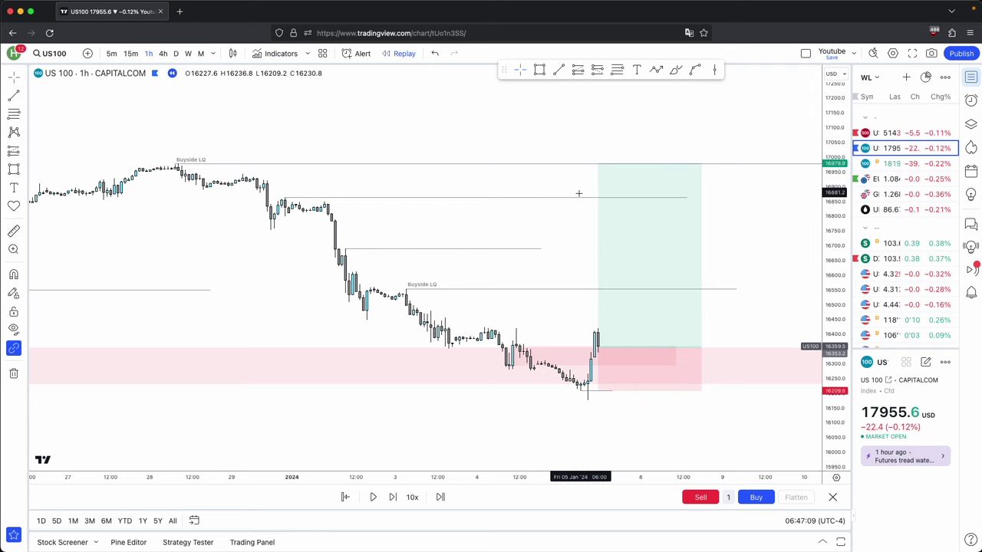
left_click(571, 197)
left_click(536, 248, "super")
left_click(689, 84)
left_click_drag(598, 164, 571, 165)
left_click(553, 193)
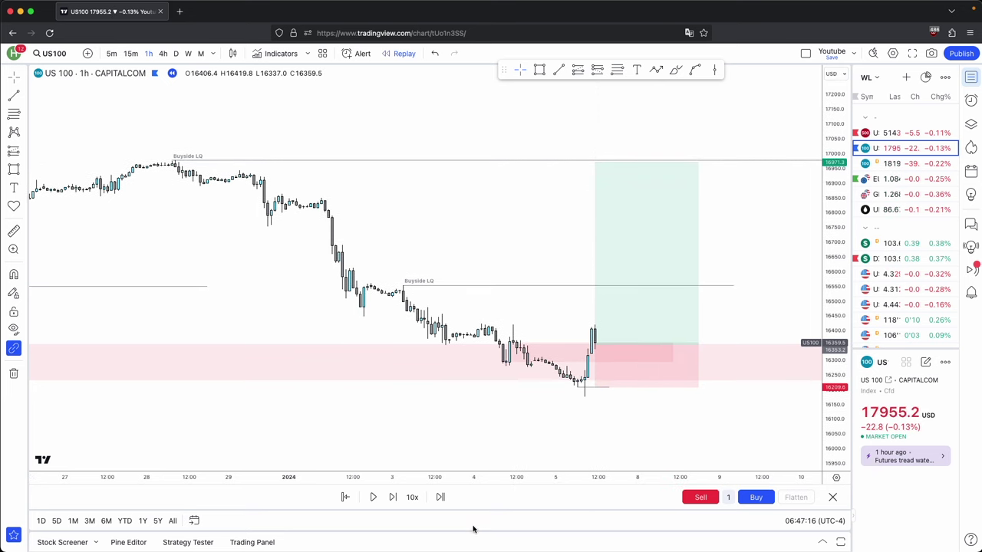
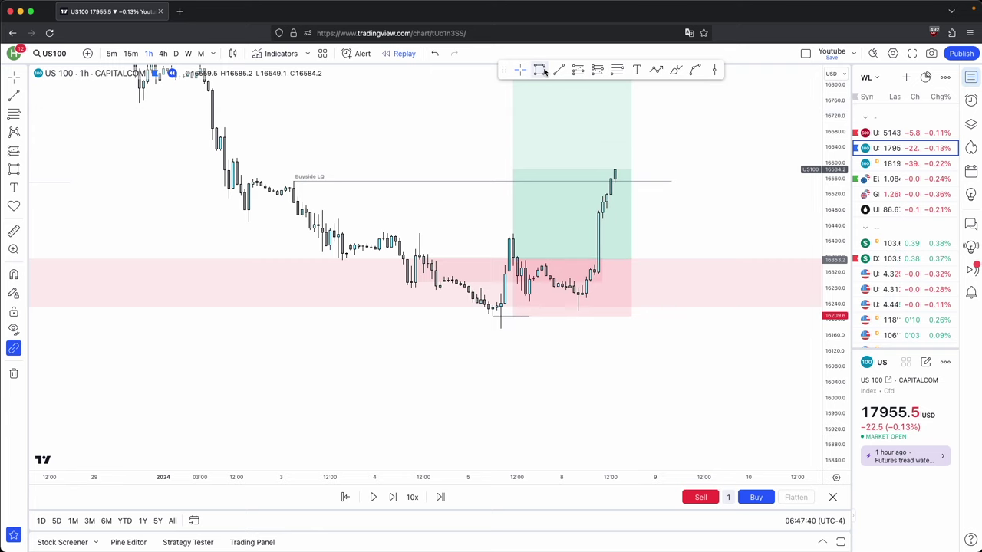
mouse_move(484, 301)
left_mouse_down()
mouse_move(490, 312)
mouse_move(611, 322)
left_mouse_up()
left_click(611, 310)
key("Delete")
Step: Advance the replay candle by candle to about 10:00 on 9 January
left_click_drag(783, 161, 759, 232)
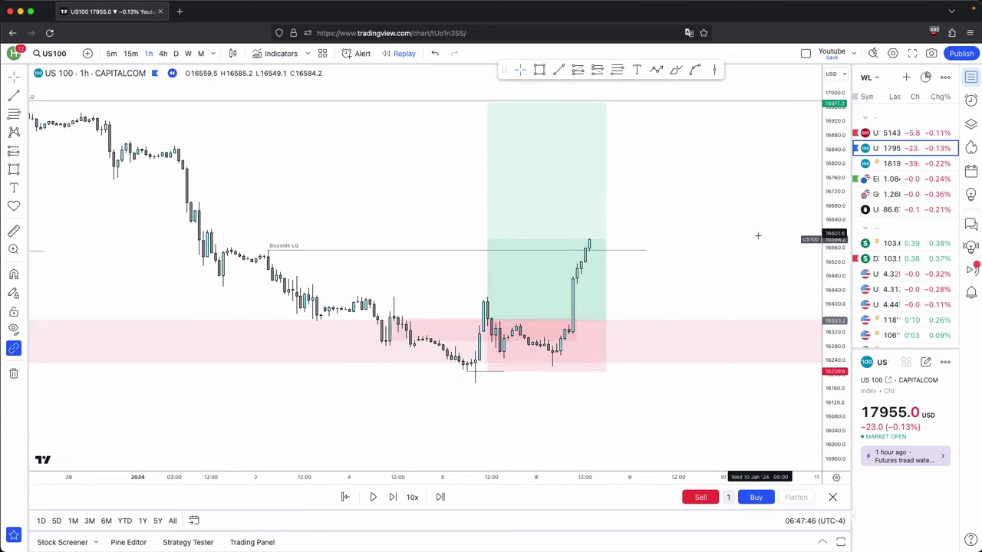
left_click(391, 498)
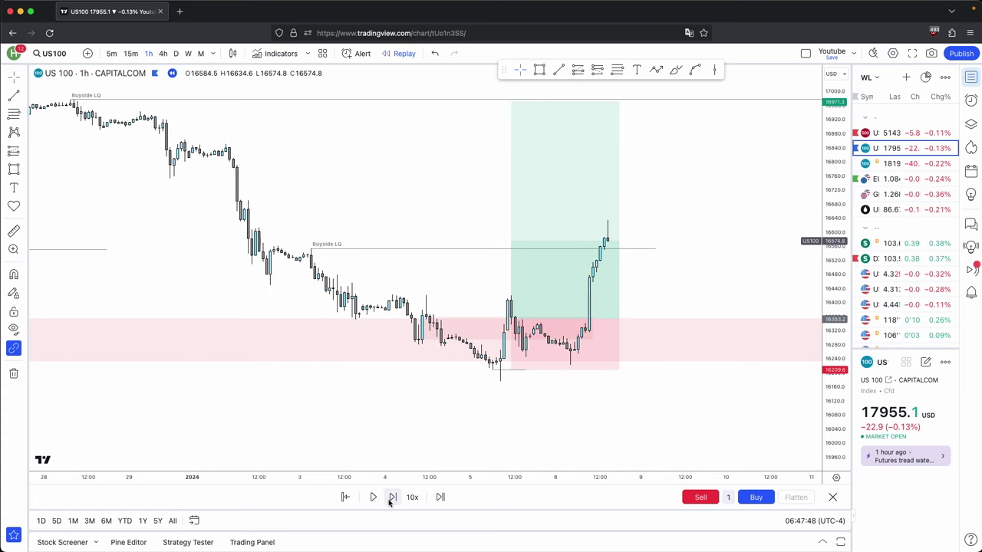
left_click(391, 498)
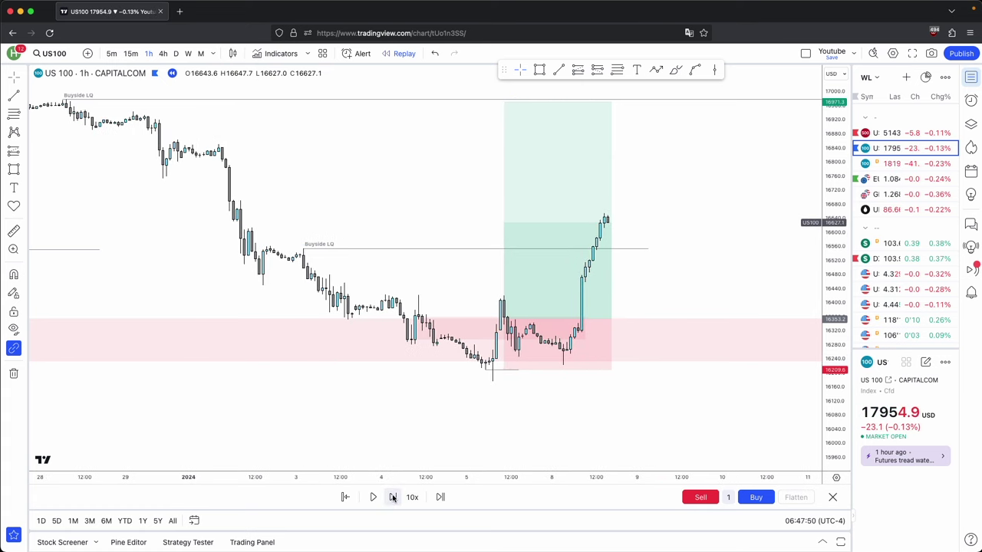
left_click(392, 498)
left_click(393, 497)
left_click(393, 498)
left_click(393, 497)
left_click(392, 498)
left_click(393, 498)
left_click(393, 498)
left_click(392, 497)
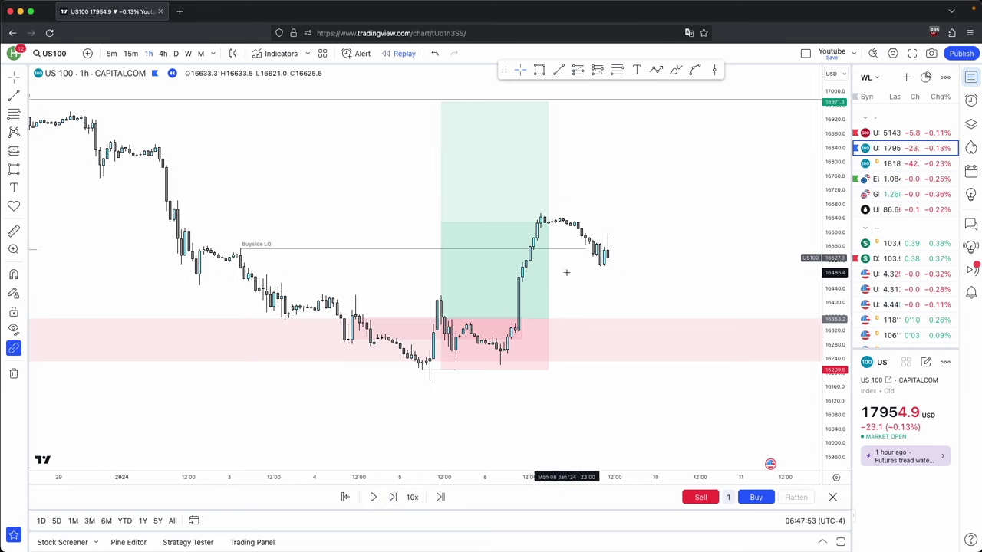
Step: Shorten the 5 January long position so that it ends at about midday on 8 January
left_click_drag(548, 318, 544, 318)
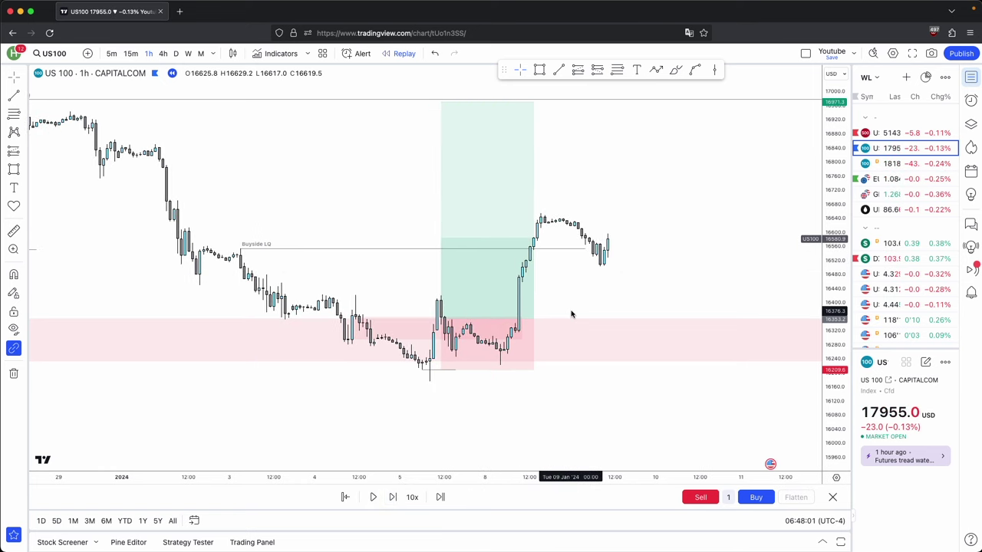
left_click(510, 239)
left_click(568, 169)
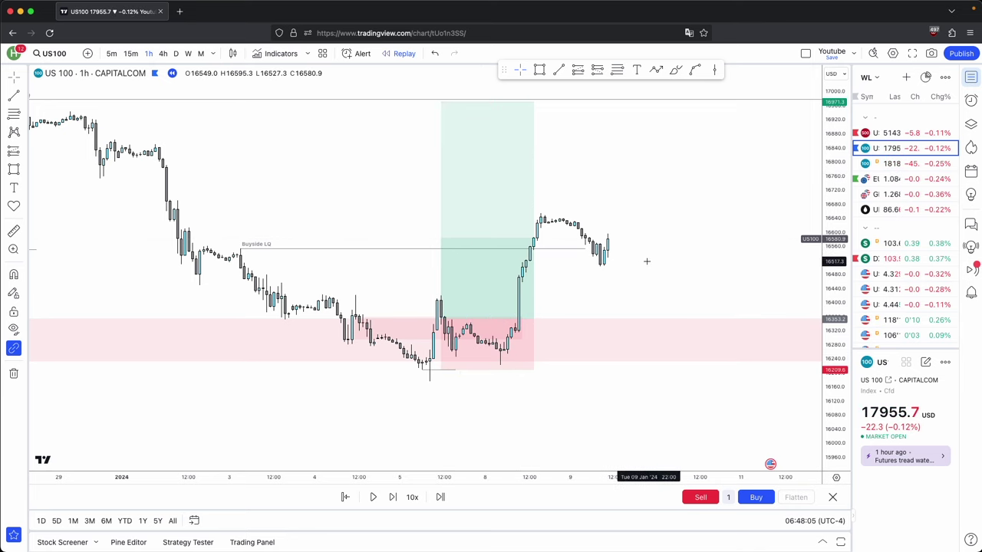
Step: Draw a rectangle over the 2 January gap from about 16537 to 16481, extending to 10 January
left_click(539, 70)
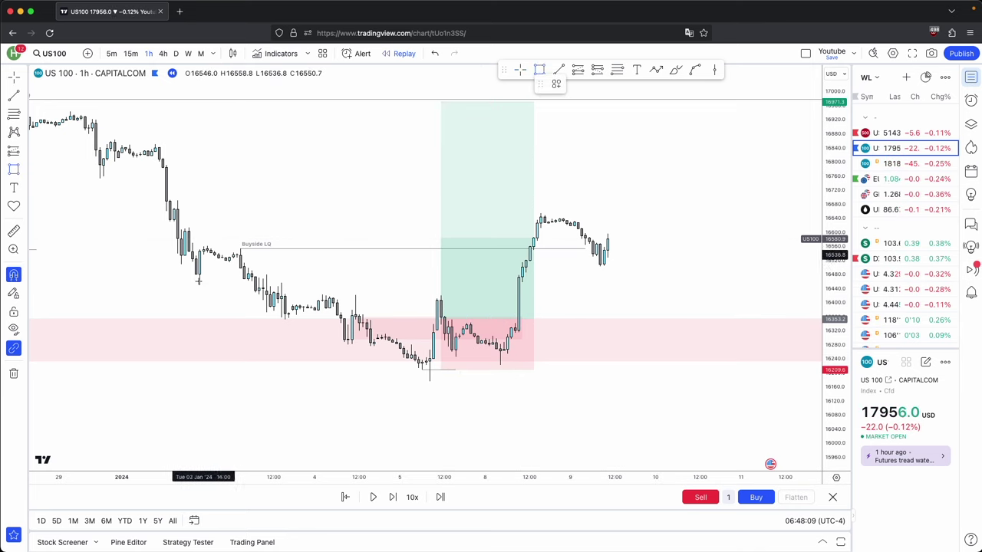
left_click(201, 275, "super")
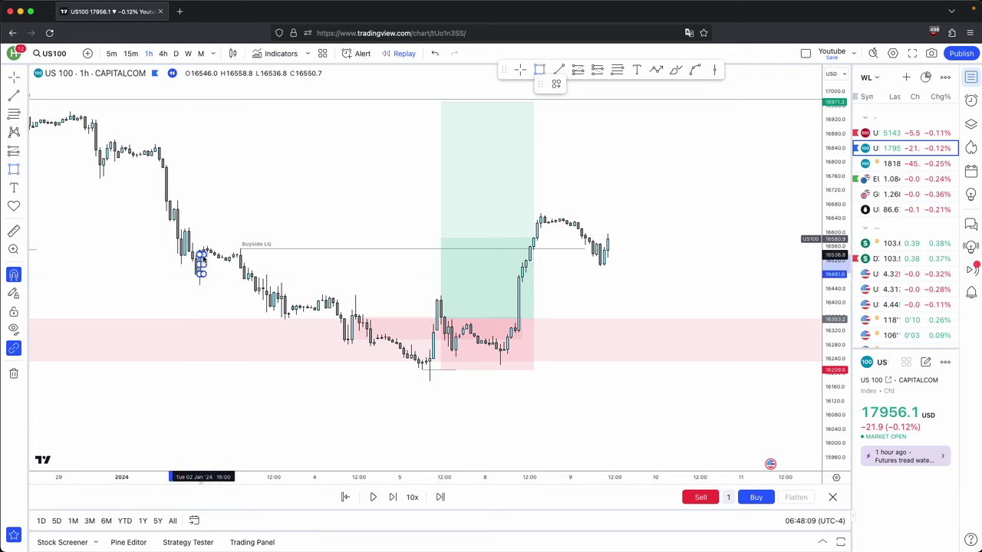
left_click(198, 263)
left_click_drag(198, 263, 684, 272)
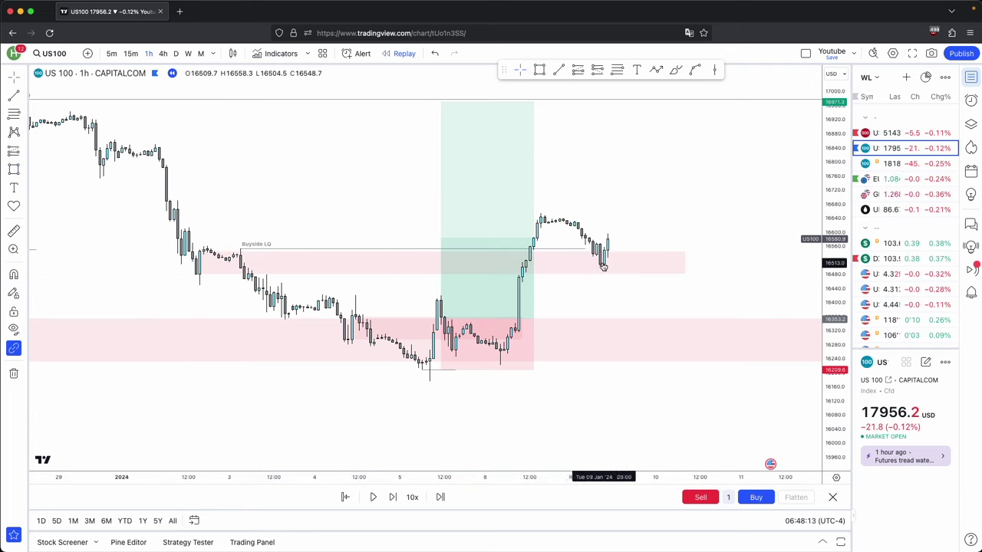
Step: Place a second long position on 9 January with entry 16539.2, stop 16312.4 and target 16972.3
left_click(576, 70)
left_click(596, 257)
left_click_drag(596, 311, 588, 333)
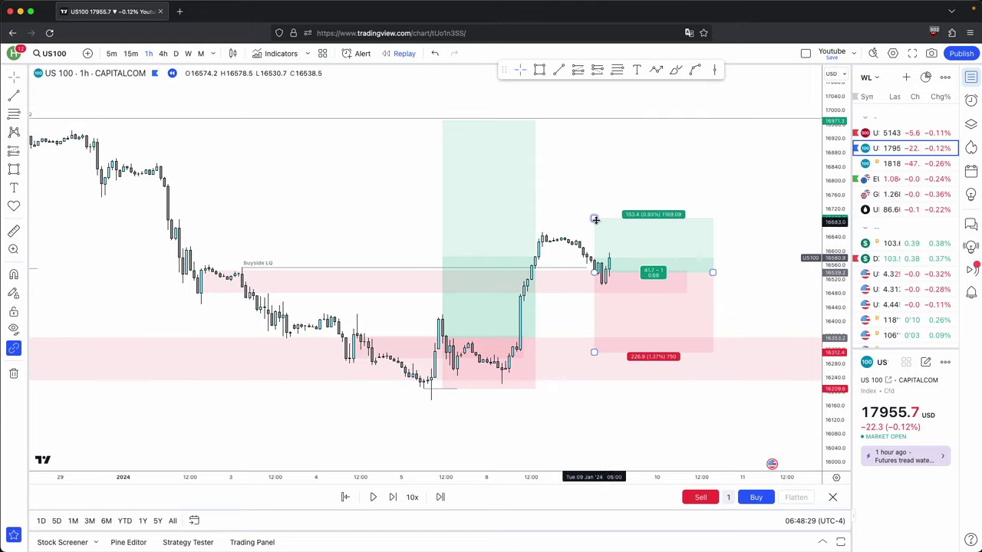
left_click_drag(595, 220, 598, 120)
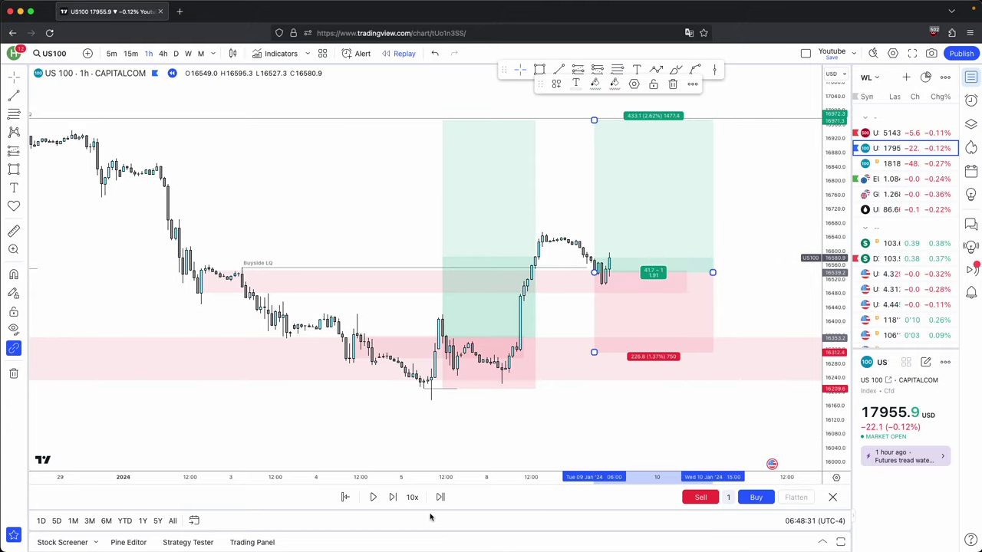
Step: Advance the replay candle by candle to 19 January
left_click(392, 499)
left_click(393, 499)
left_click(392, 500)
left_click(393, 500)
left_click(393, 500)
left_click(393, 500)
left_click(392, 500)
left_click(393, 500)
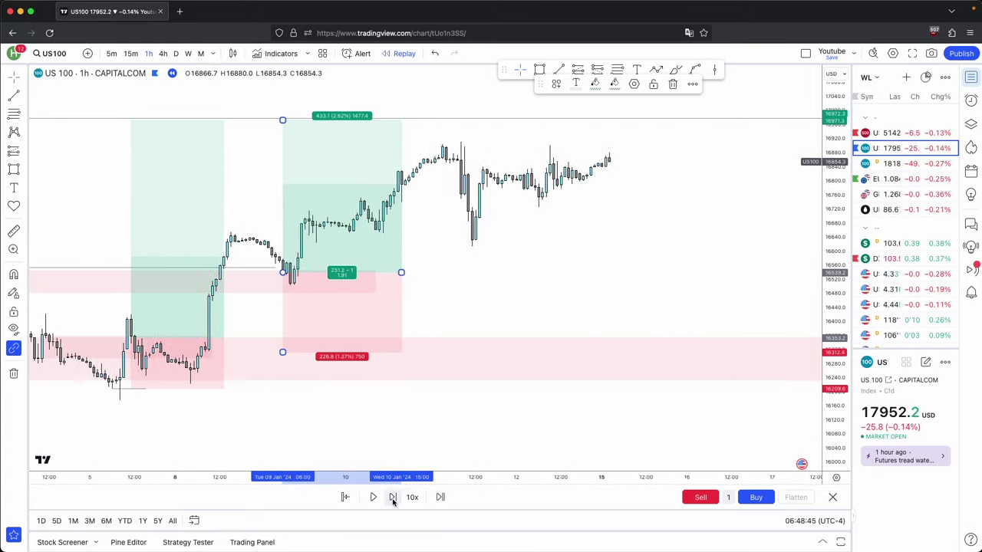
left_click(392, 497)
left_click(392, 497)
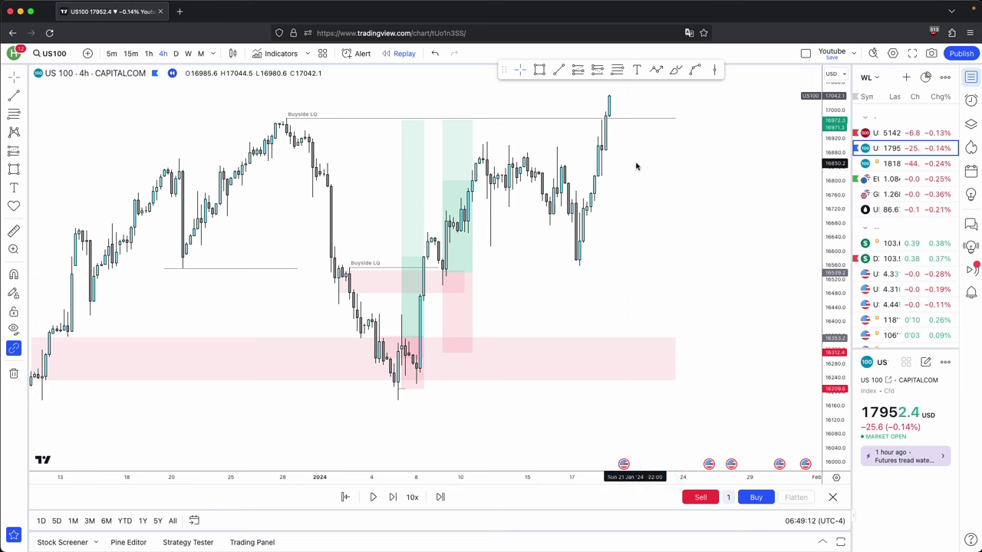
Step: Switch to the daily chart and compress the price scale to view the whole move from the October low
left_click(176, 53)
left_click_drag(829, 195, 671, 384)
left_click_drag(833, 305, 836, 433)
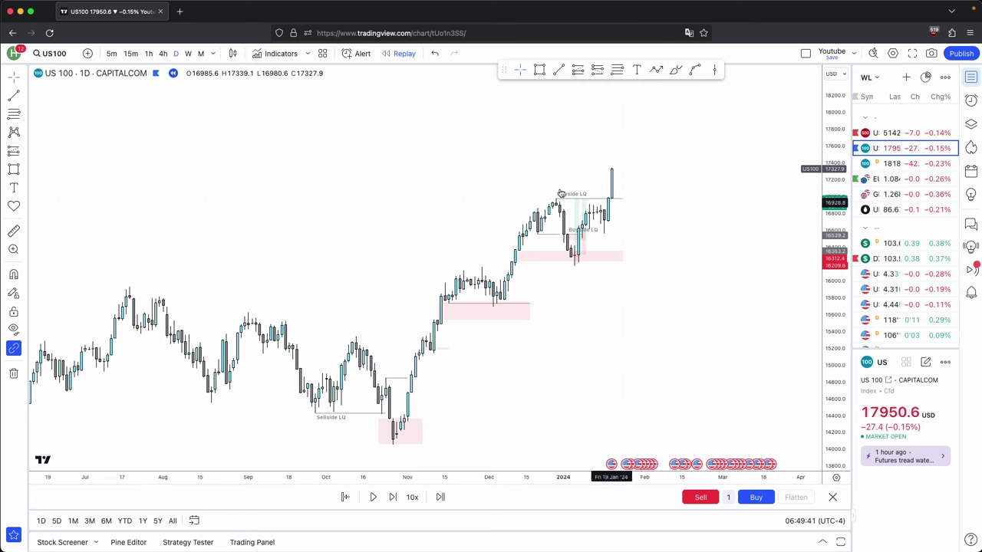
Step: Switch to the 4-hour chart and review the two long positions against the Buyside LQ lines
left_click(163, 54)
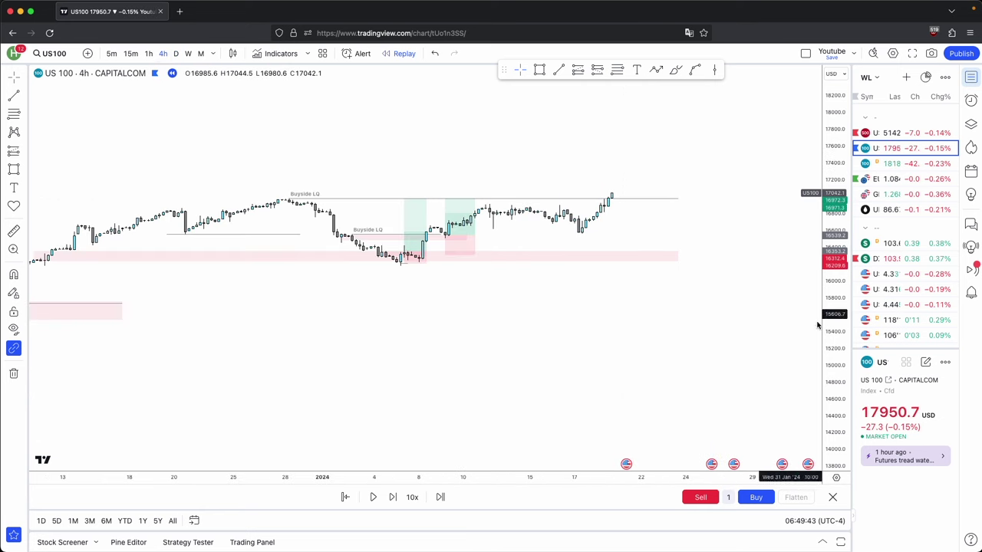
left_click(461, 220)
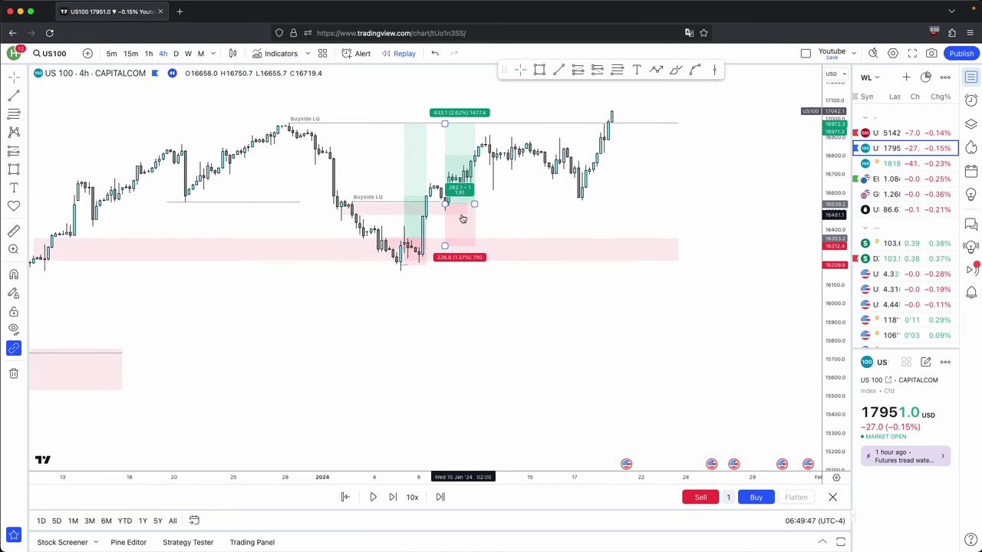
left_click_drag(461, 220, 425, 230)
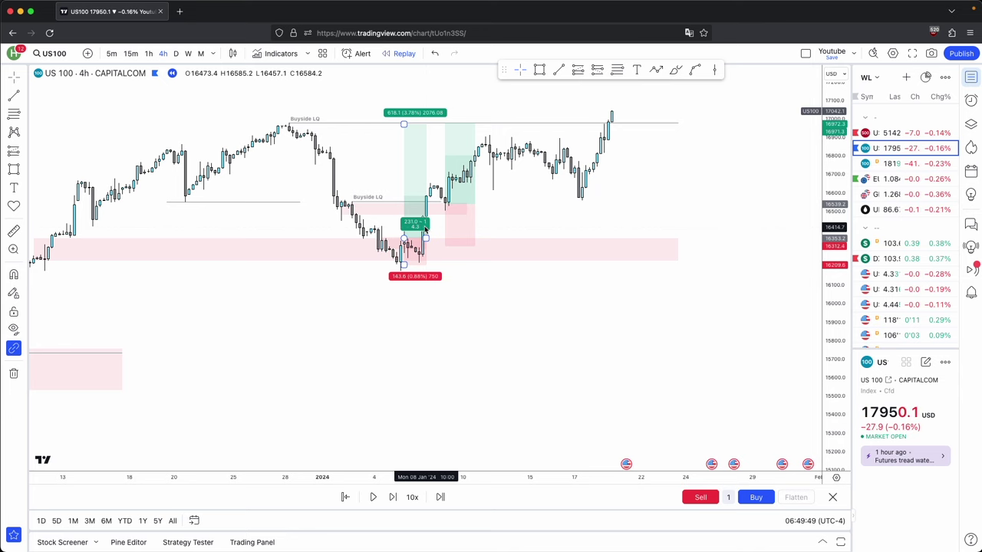
left_click_drag(563, 226, 573, 253)
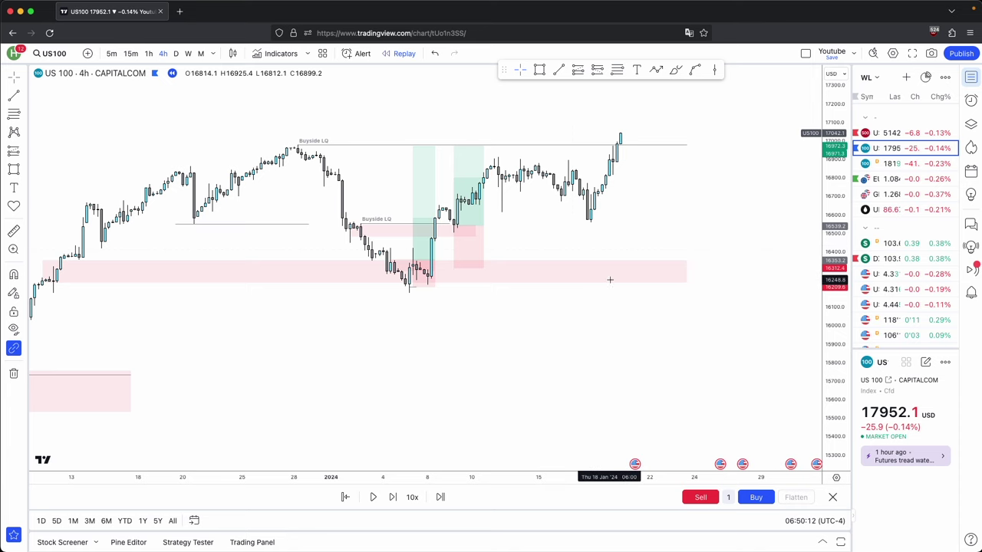
Step: Return to the daily chart and bring the HTF DIRECTION, HTF PDA, DOL and SWEEPS checklist into view
left_click_drag(583, 430, 5, 186)
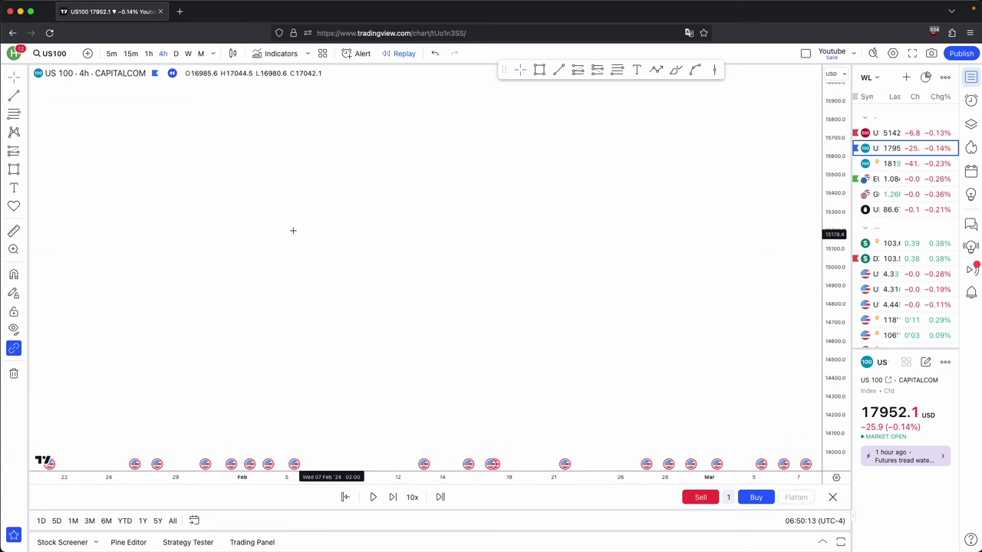
scroll(326, 233, "down", 4)
left_click_drag(838, 310, 852, 465)
left_click_drag(770, 295, 531, 352)
scroll(682, 356, "down", 5)
left_click_drag(687, 358, 422, 248)
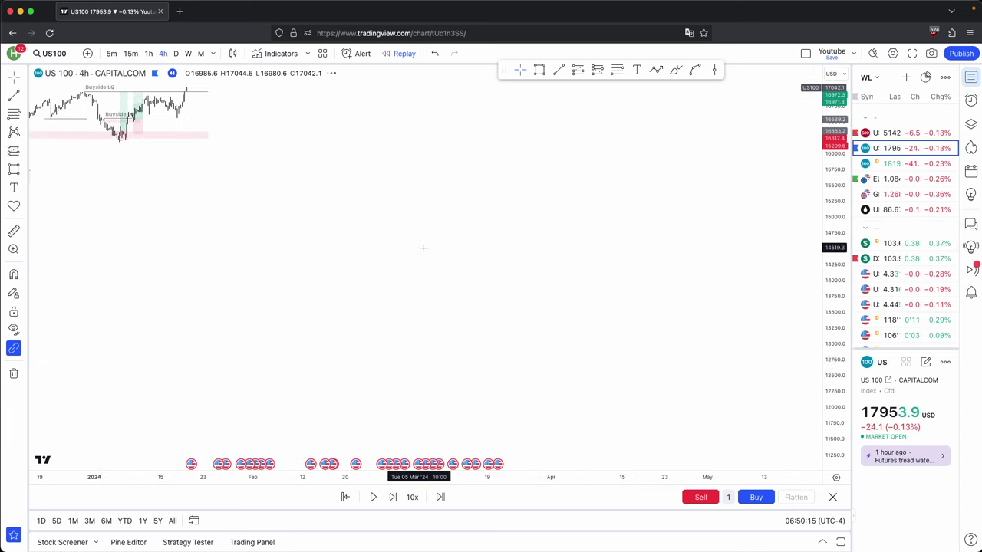
scroll(422, 247, "down", 5)
left_click(180, 54)
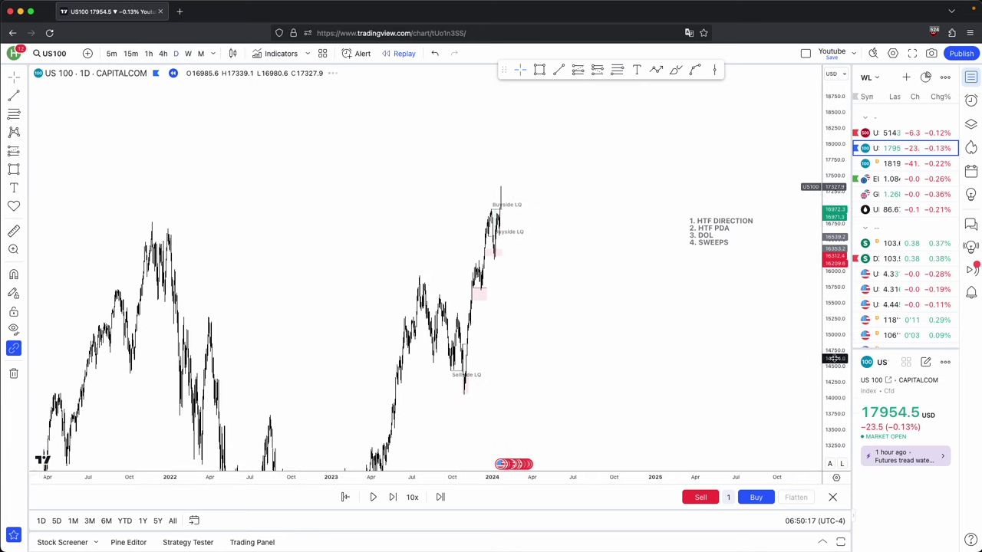
scroll(736, 296, "right", 10)
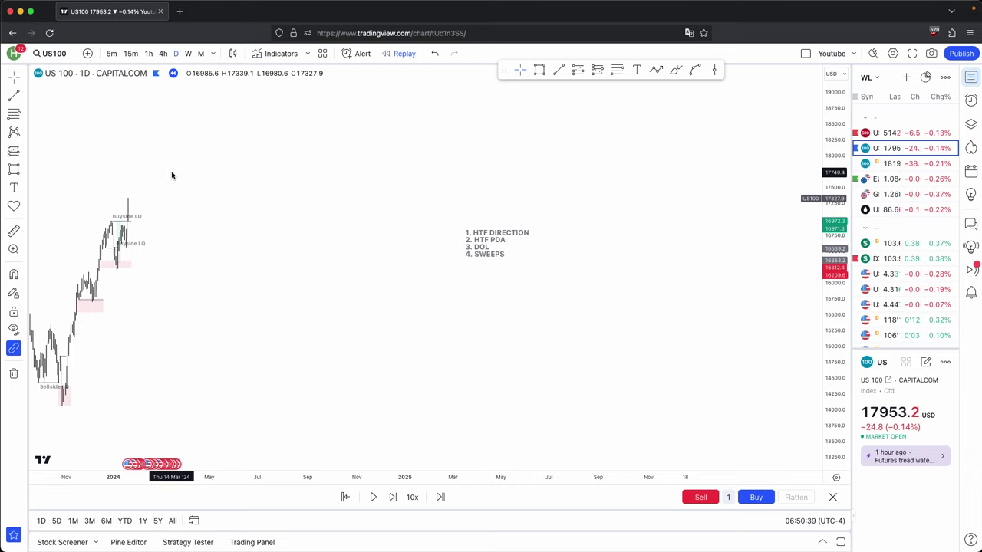
Step: Switch to the 1-hour chart and examine the rally up to 19 January around the two existing long positions
left_click_drag(172, 176, 306, 179)
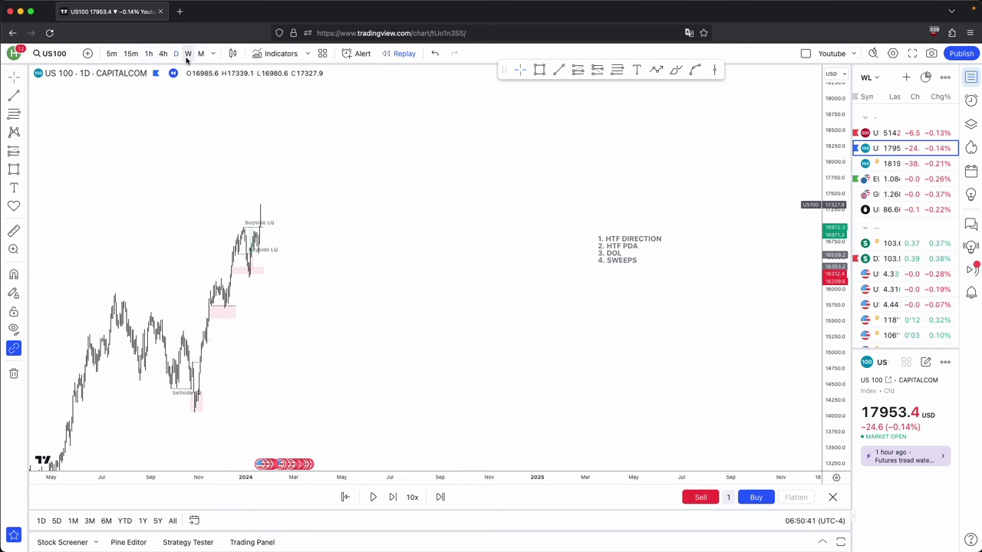
left_click(148, 54)
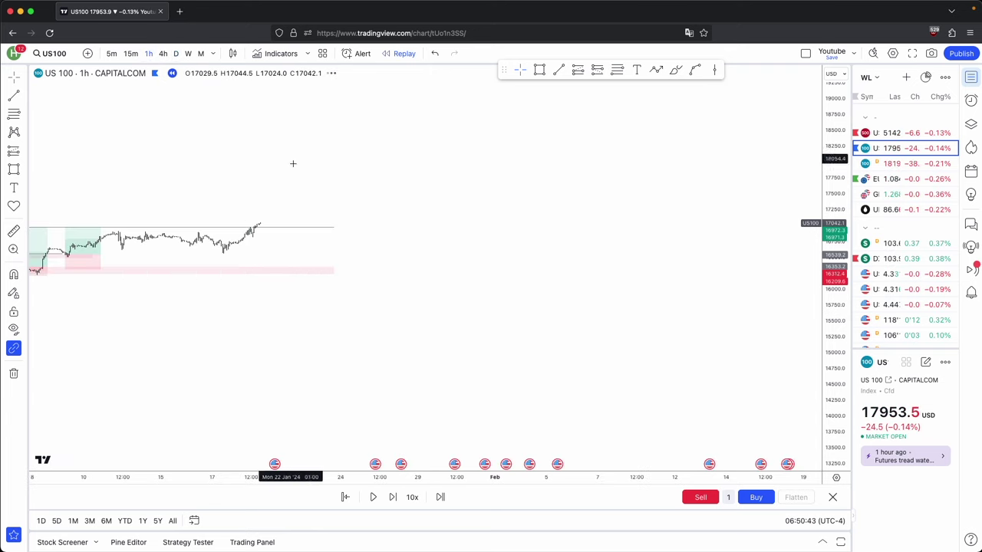
left_click_drag(836, 463, 836, 157)
left_click_drag(564, 351, 811, 263)
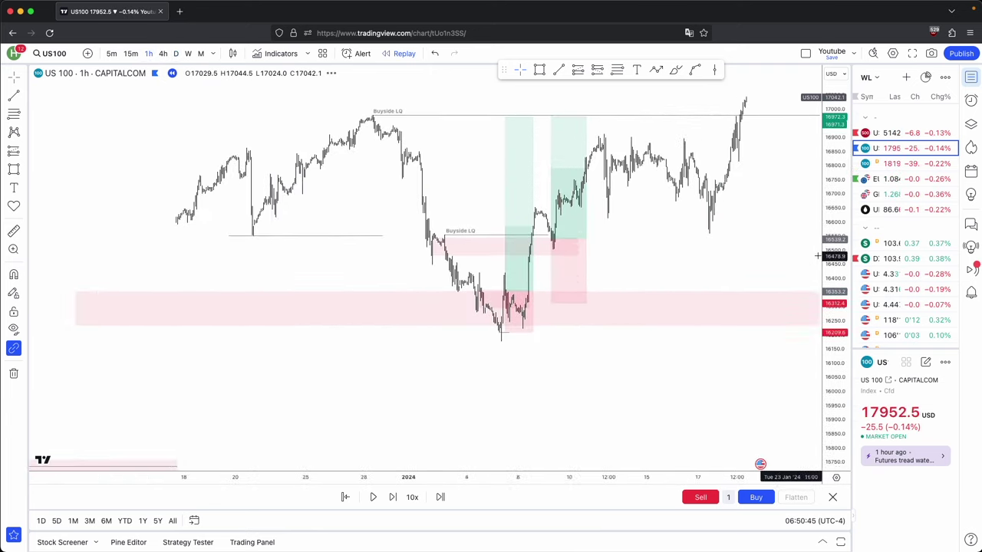
scroll(720, 233, "up", 3)
scroll(719, 232, "up", 2)
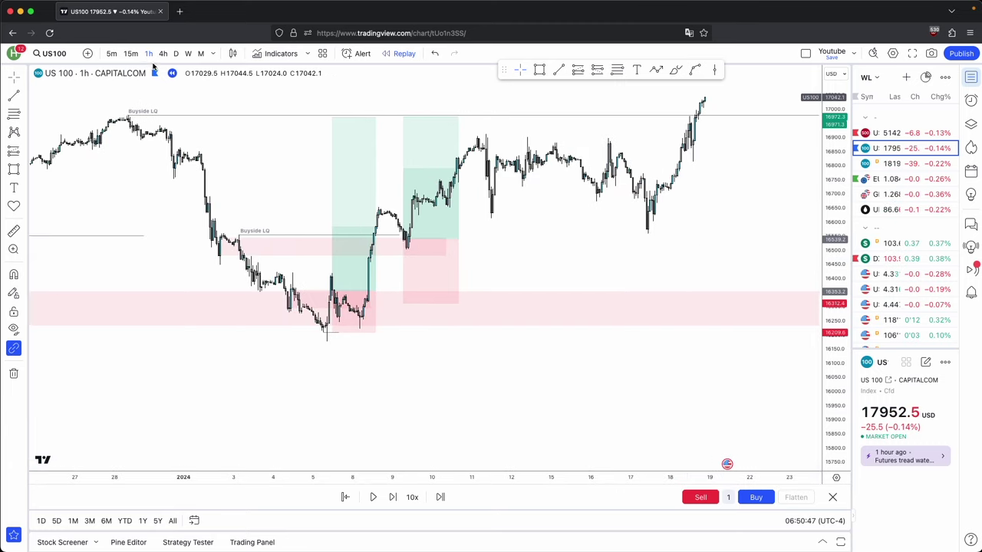
left_click(115, 57)
left_click(150, 58)
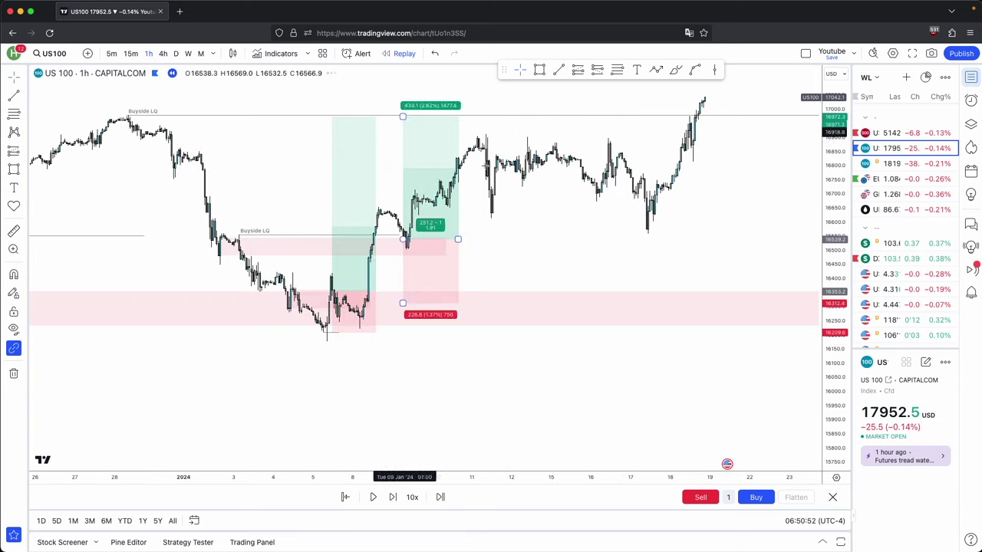
Step: Draw a horizontal trend line at 16612.9 from the 11 January swing low to the 17 January drop
scroll(620, 220, "up", 5)
scroll(536, 244, "left", 5)
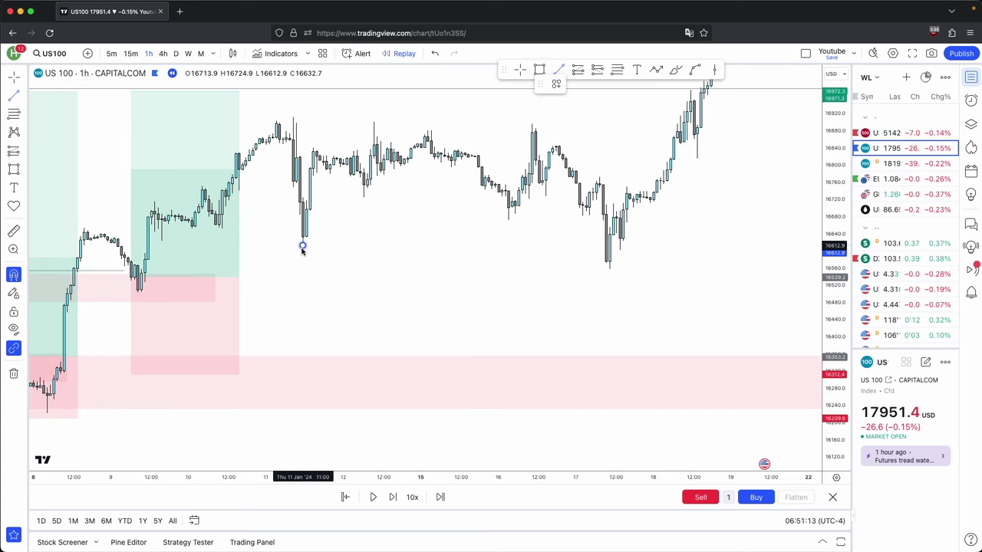
left_click(610, 246, "shift")
Step: Draw a short horizontal line from the first minor high after the 17 January low to the candle that breaks it
left_click_drag(683, 250, 624, 306)
scroll(554, 327, "up", 5)
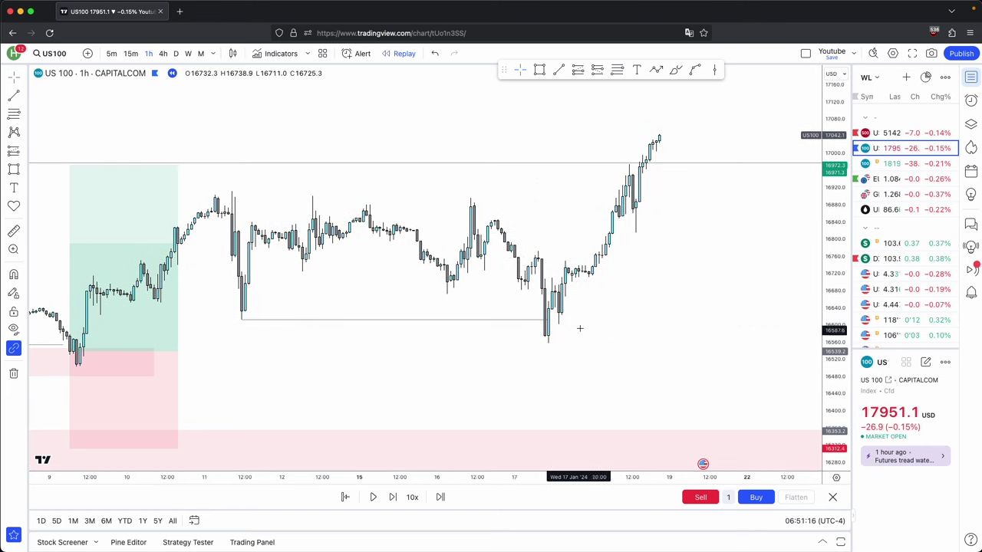
left_click(561, 71)
left_click(516, 265, "shift")
Step: Draw a horizontal line from the swing high preceding the 17 January drop, extending it to the candles around 18 January
left_click_drag(599, 325, 602, 336)
left_click_drag(577, 283, 577, 306)
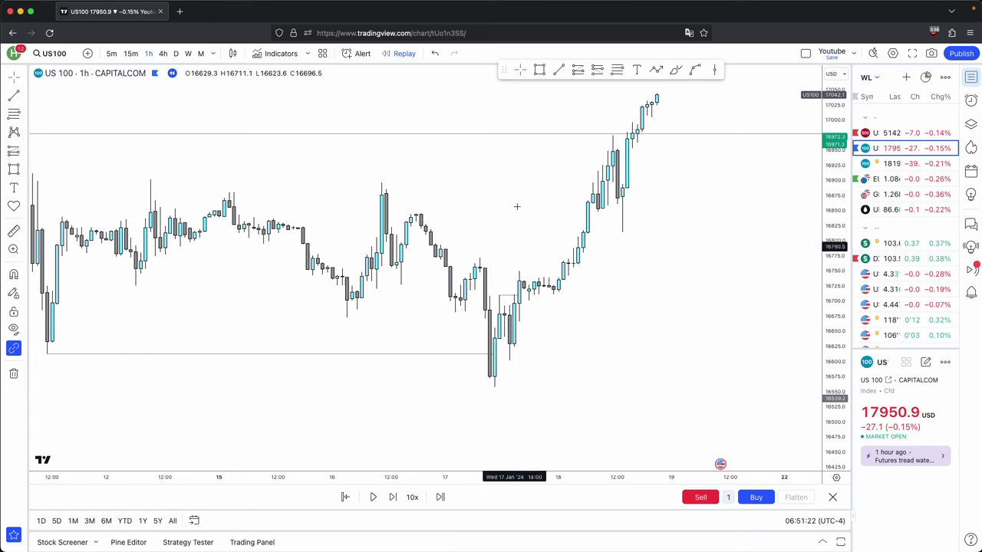
left_click(558, 69)
left_click(480, 258, "super")
left_click(547, 258, "shift")
left_click(555, 242)
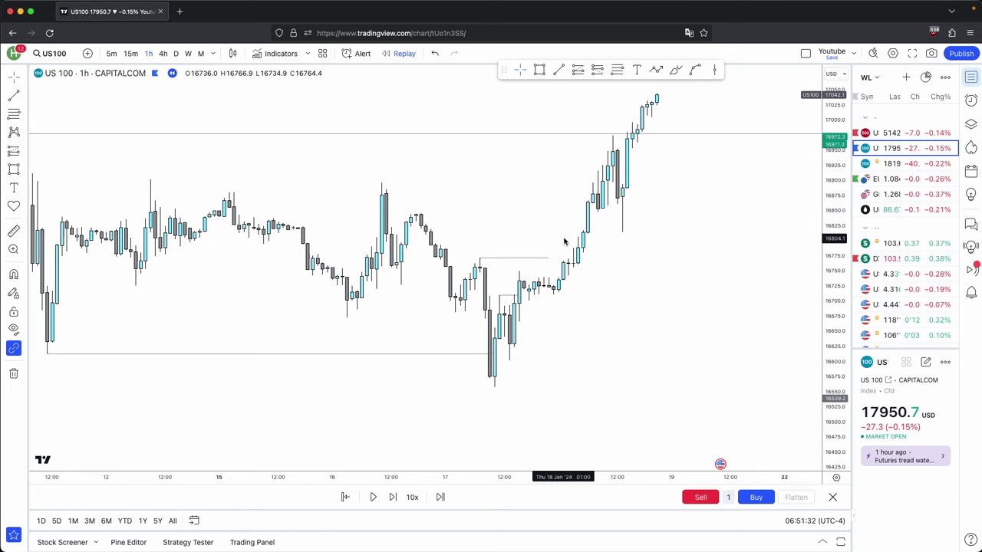
Step: Draw a horizontal line from the 16 January spike high across to 18 January
left_click(559, 70)
left_click(383, 182)
left_click(563, 195)
Step: Mark the narrow gap at about 16711 with a rectangle from 17 January 14:00 to 18 January 10:00
left_click_drag(837, 365, 835, 314)
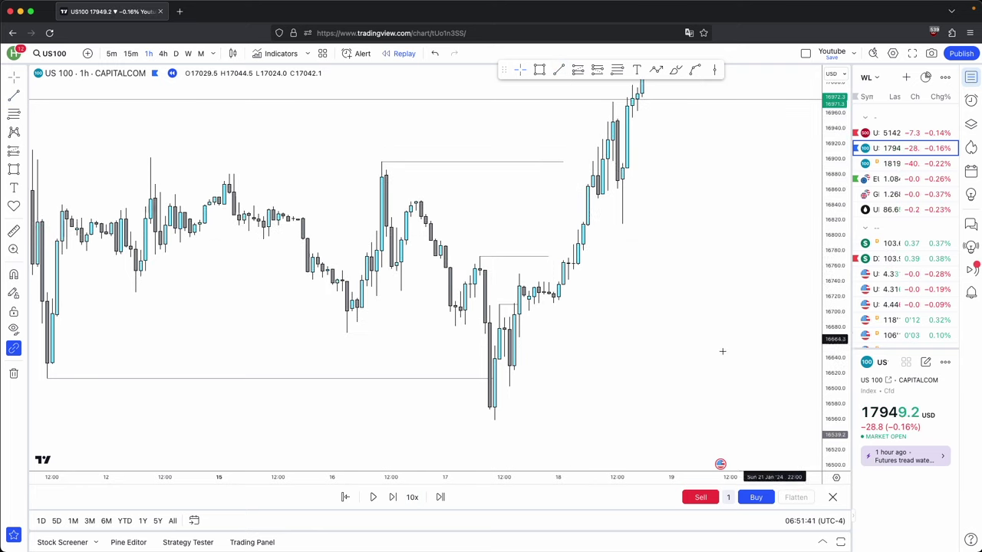
left_click_drag(702, 346, 714, 331)
scroll(675, 315, "up", 1)
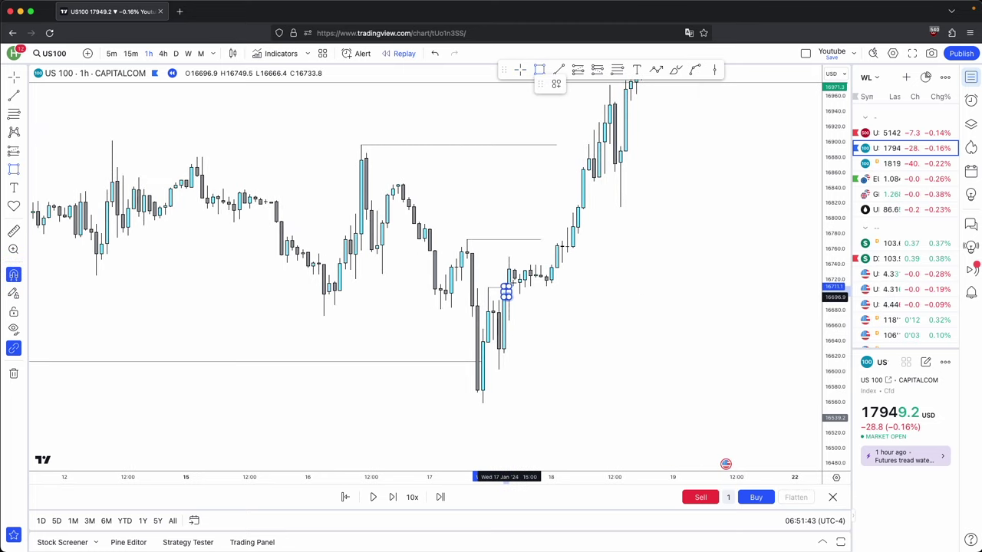
left_click(509, 283)
left_click_drag(509, 283, 603, 284)
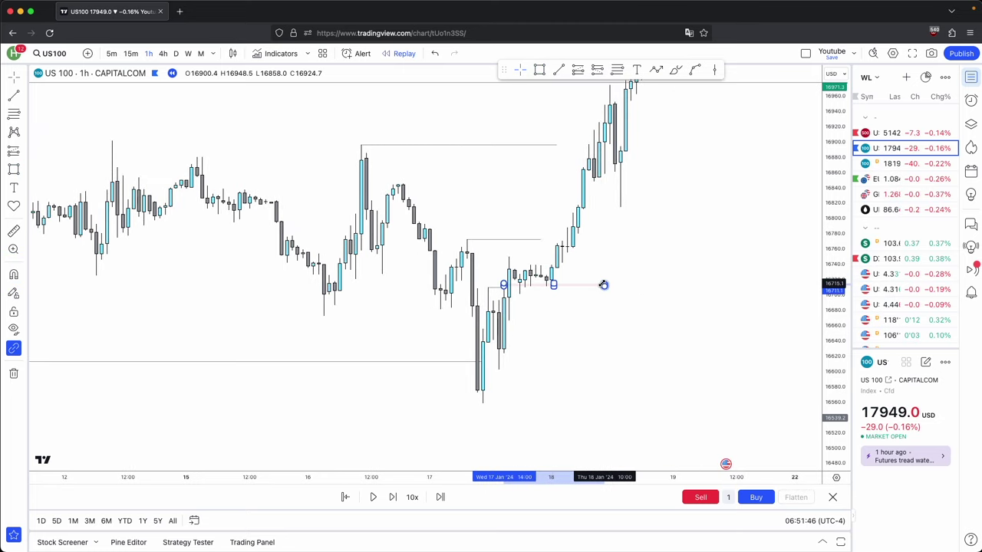
left_click(615, 316)
Step: On the 5-minute chart, draw a short horizontal line over the minor high at the pink zone around midnight on 18 January
left_click_drag(830, 366, 828, 330)
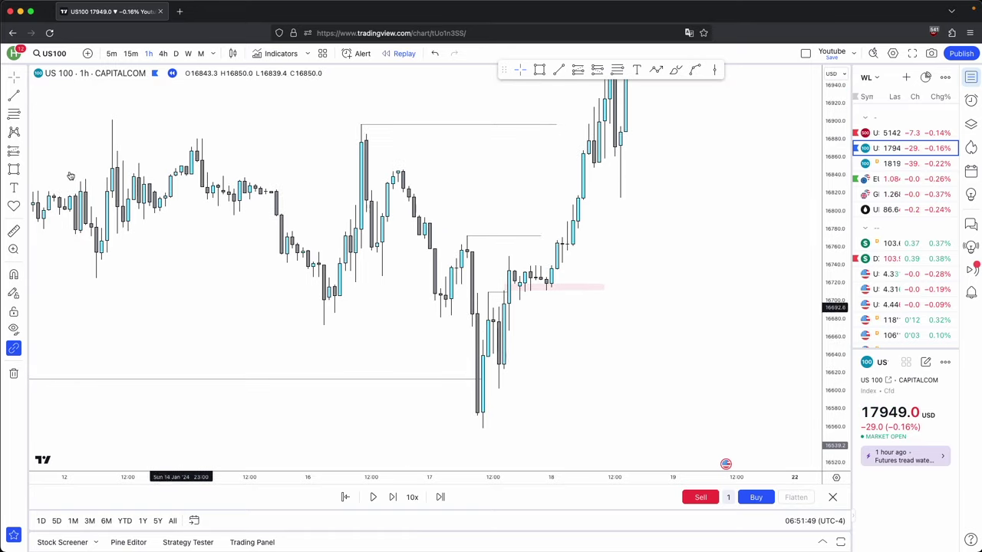
left_click(112, 53)
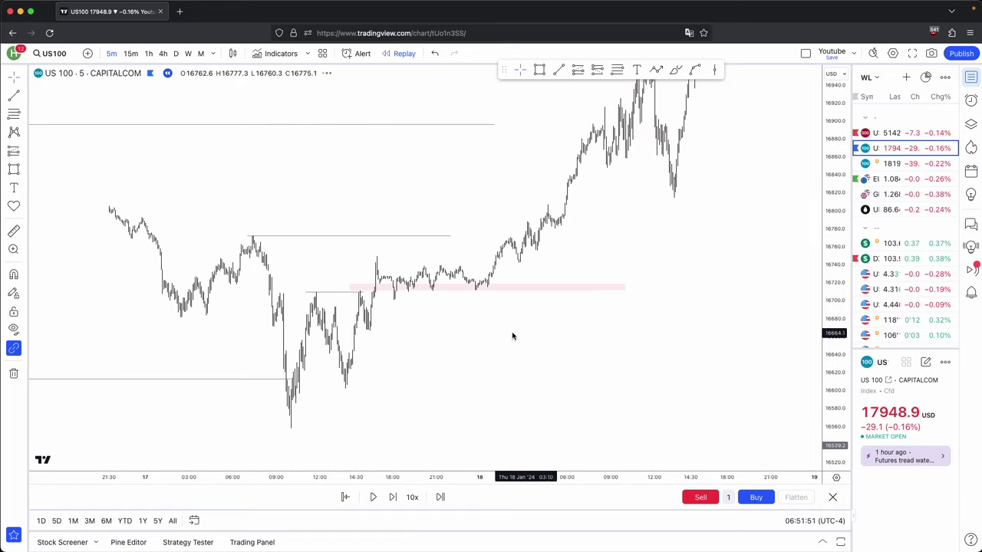
scroll(750, 318, "up", 7)
left_click_drag(834, 422, 795, 238)
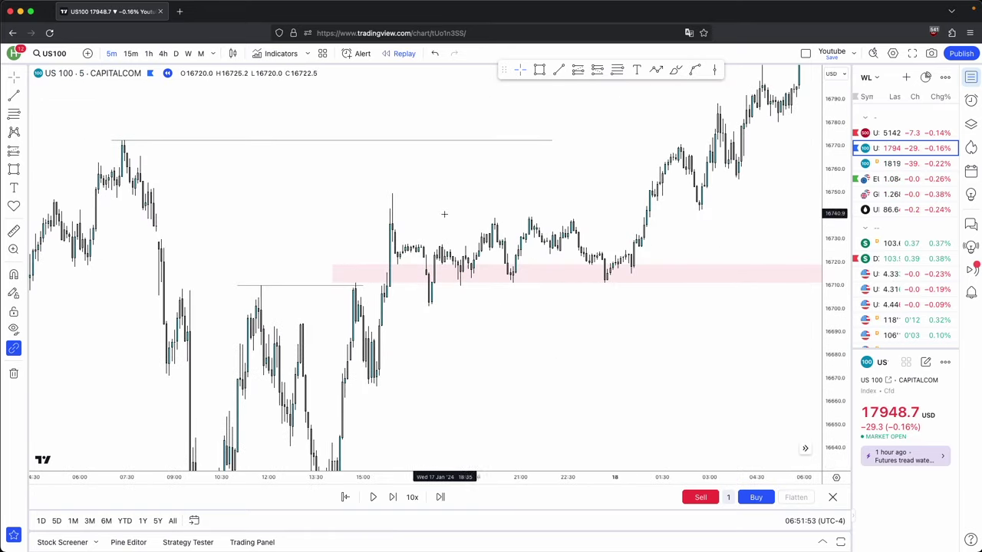
left_click_drag(682, 222, 635, 245)
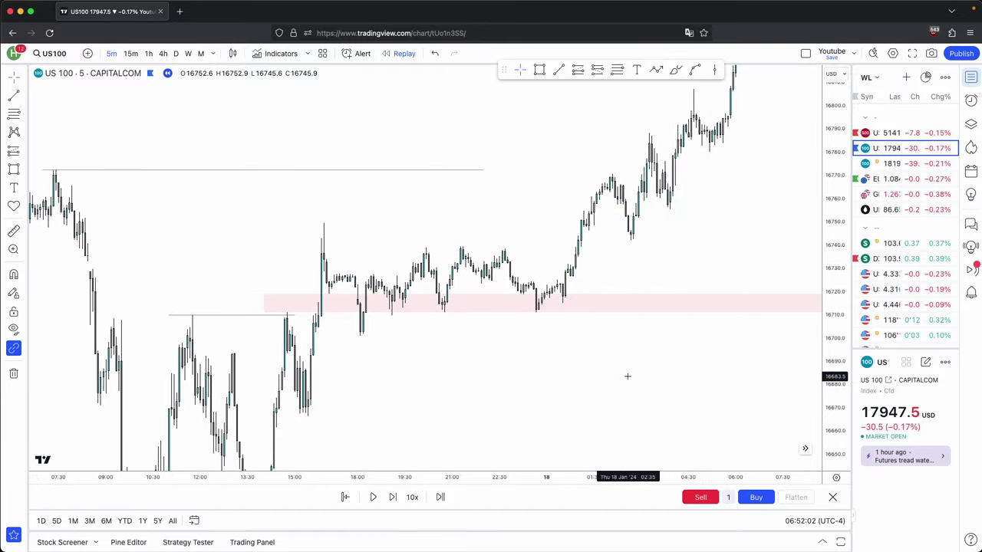
left_click_drag(626, 375, 590, 368)
scroll(567, 356, "up", 1)
key("alt+t")
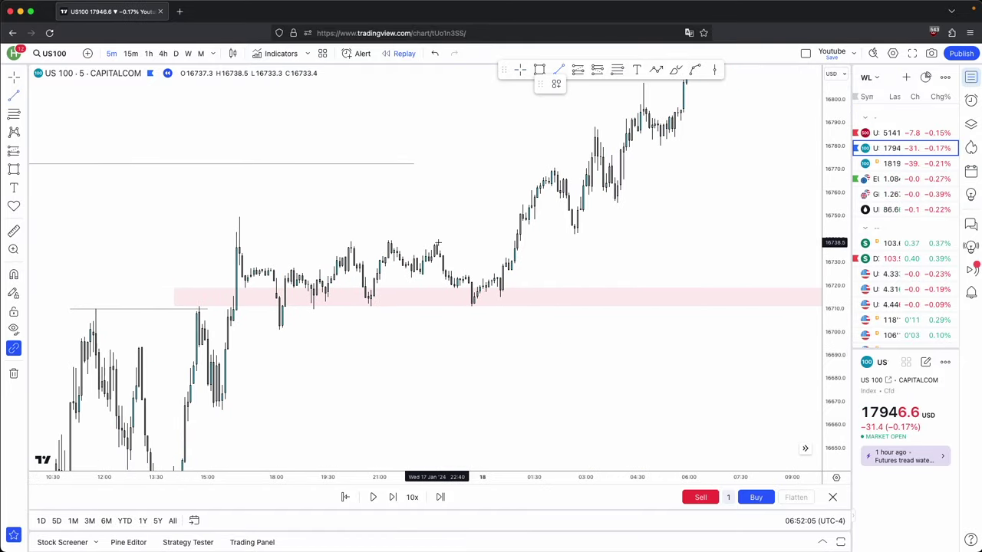
left_click(500, 280)
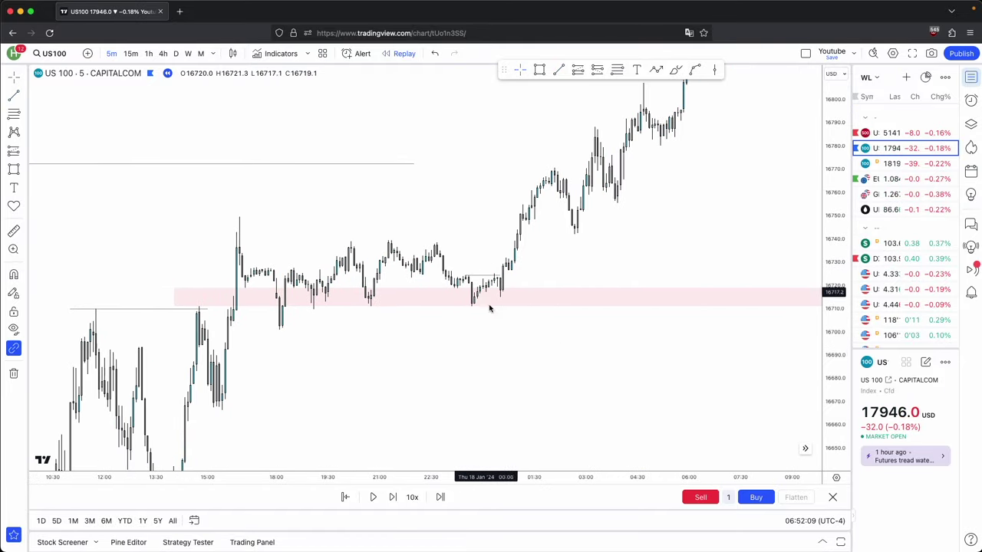
Step: Place a long position at the pink zone with entry 16720.9, stop 16709.0 and target 16773.7 near the upper liquidity line
left_click(575, 72)
left_click(502, 256)
left_click_drag(511, 277, 506, 303)
left_click_drag(497, 454, 486, 310)
left_click_drag(499, 135, 495, 185)
scroll(502, 198, "down", 5)
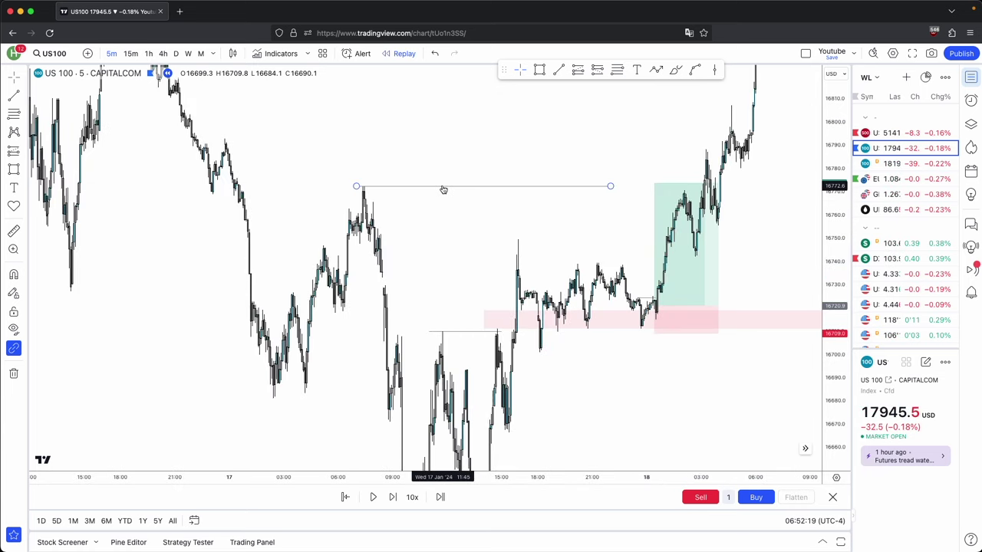
scroll(446, 191, "up", 5)
scroll(449, 193, "up", 3)
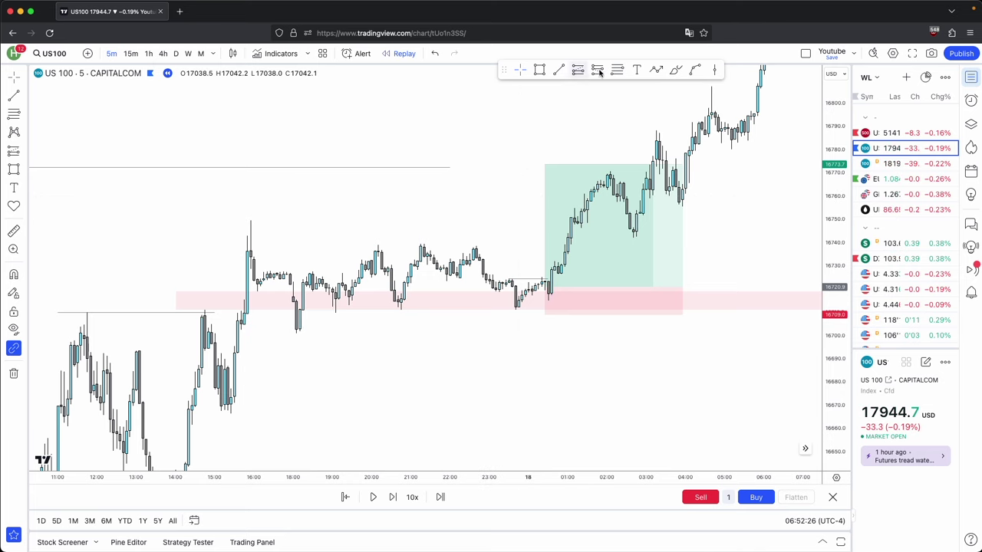
Step: Circle the 17 January evening consolidation at the pink zone with a brush stroke and delete the stroke
mouse_move(355, 236)
left_mouse_down()
mouse_move(265, 235)
mouse_move(290, 247)
left_mouse_up()
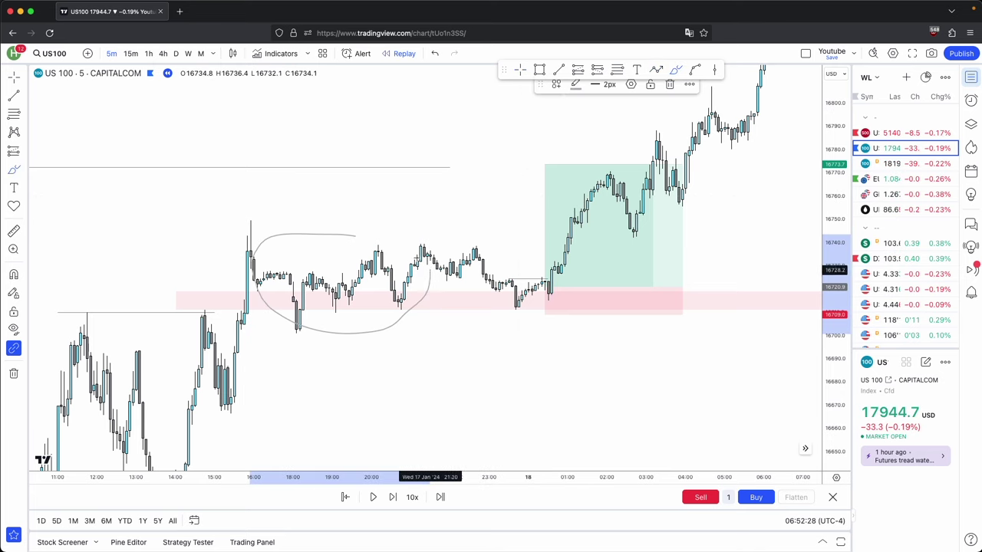
key("Delete")
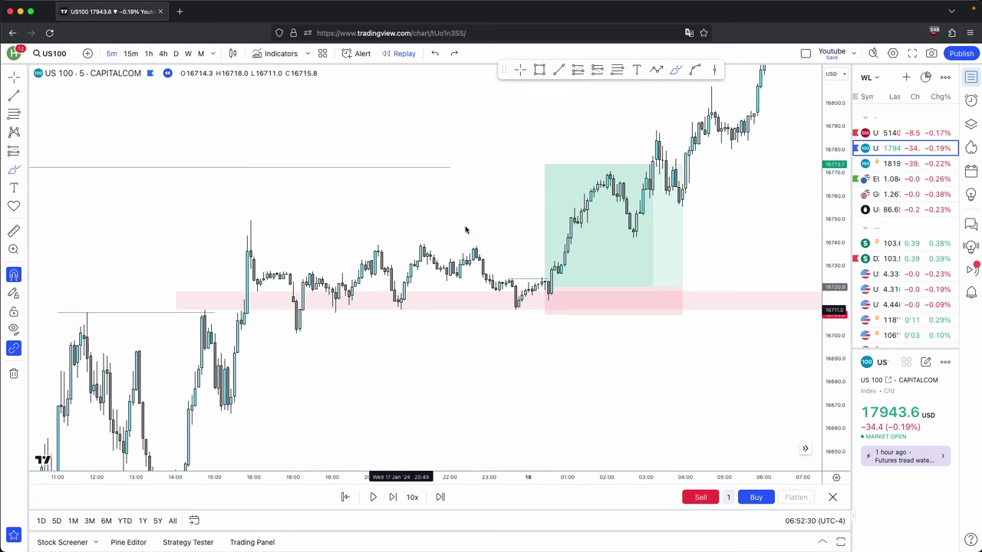